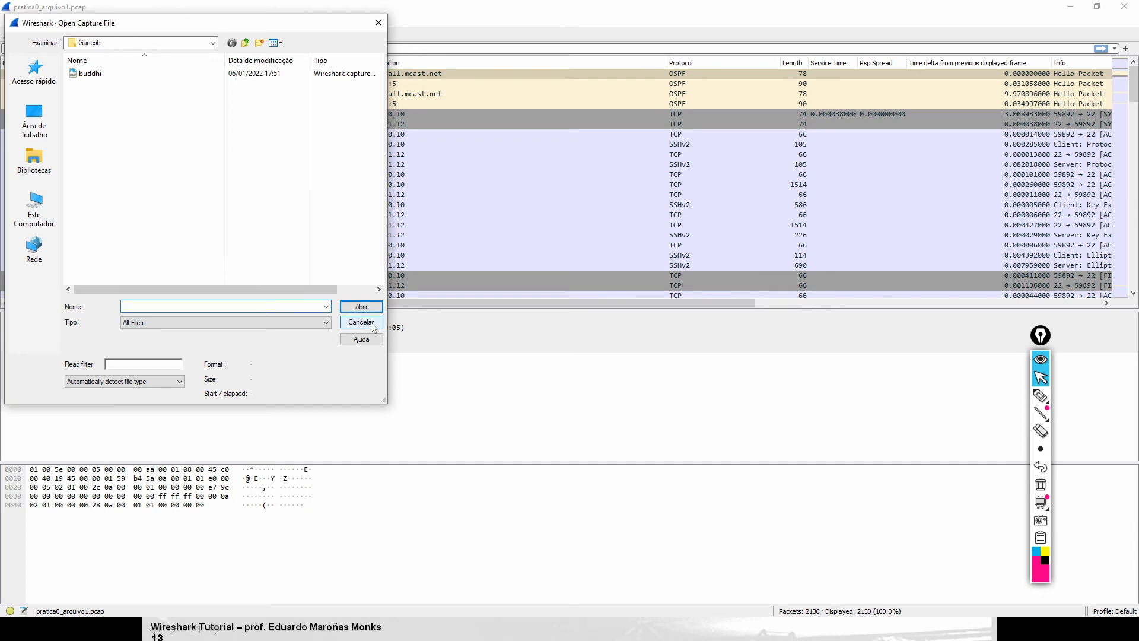
# Cancel opening a capture file and display the properties of the current capture file pratica0_arquivo1.pcap.
pyautogui.click(361, 322)
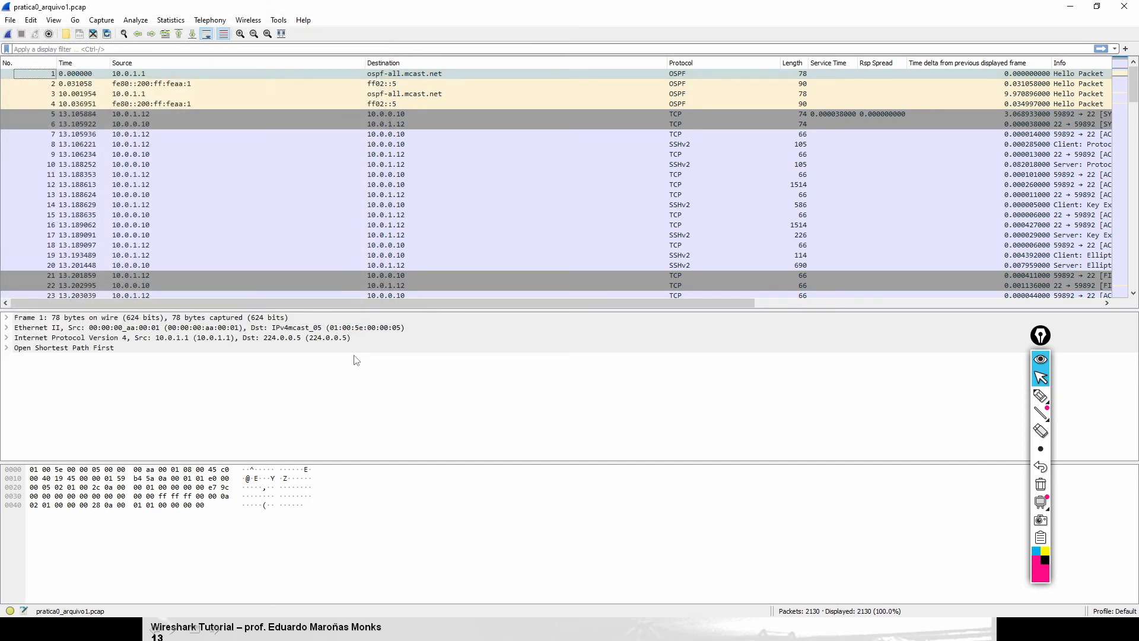
pyautogui.click(171, 20)
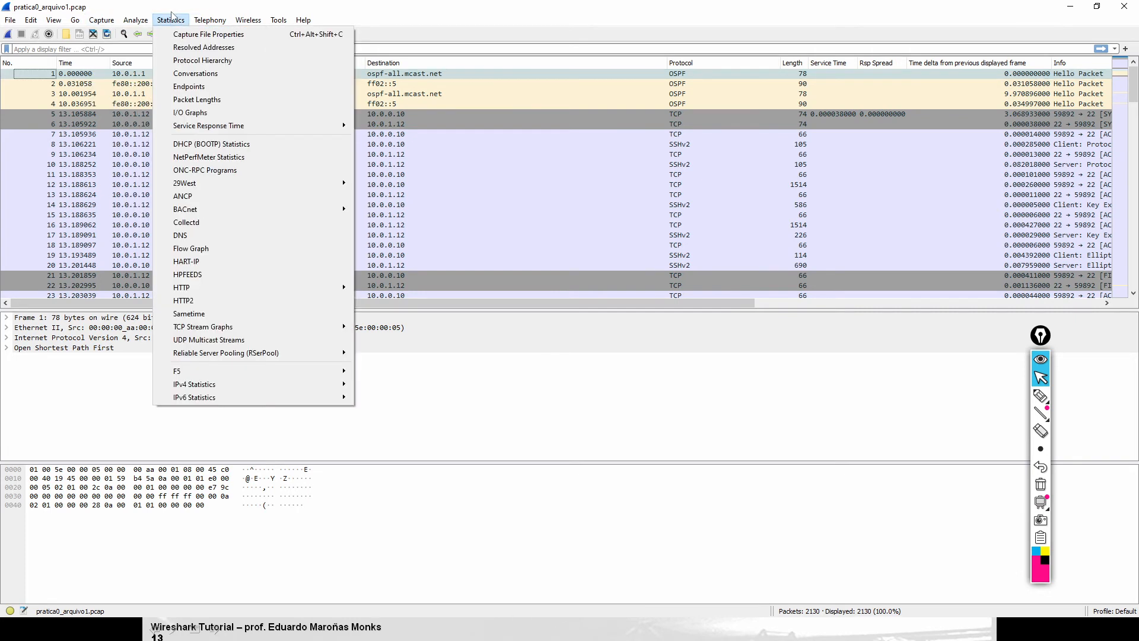
pyautogui.click(261, 35)
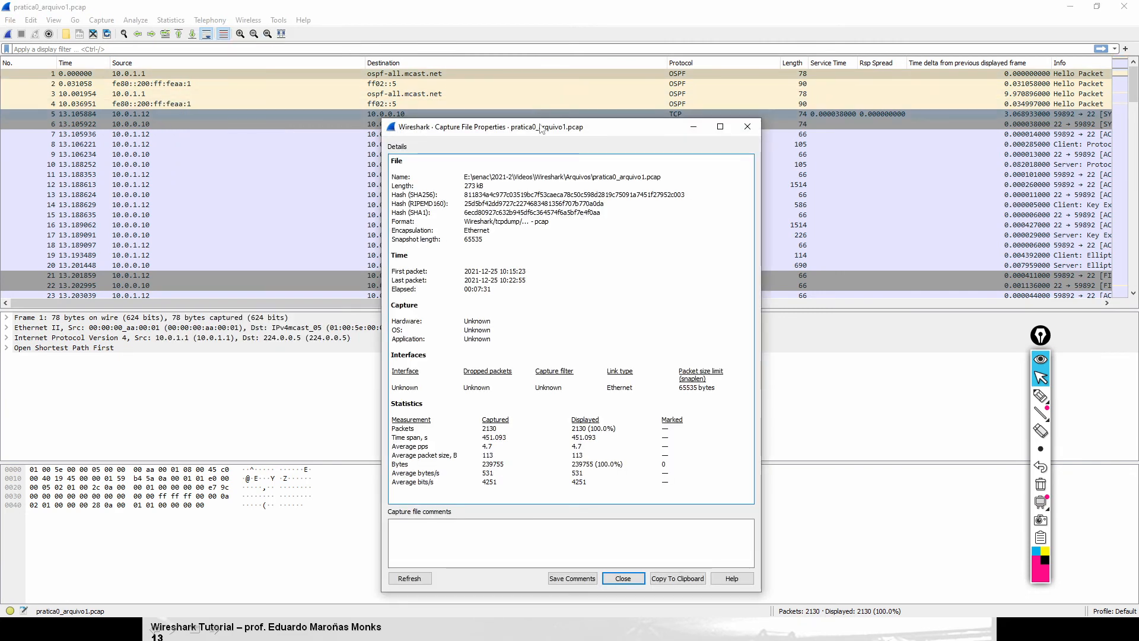
pyautogui.moveTo(559, 81); pyautogui.dragTo(522, 51)
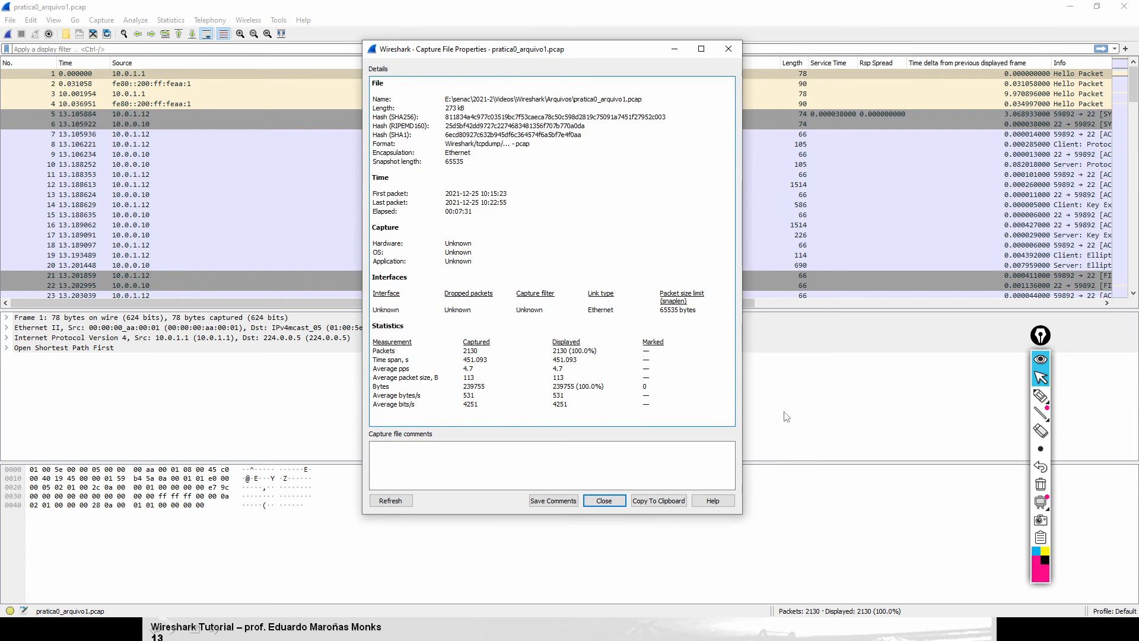
# Bracket the File and Time sections of the capture properties with the annotation pen and underline the elapsed time.
pyautogui.click(1041, 395)
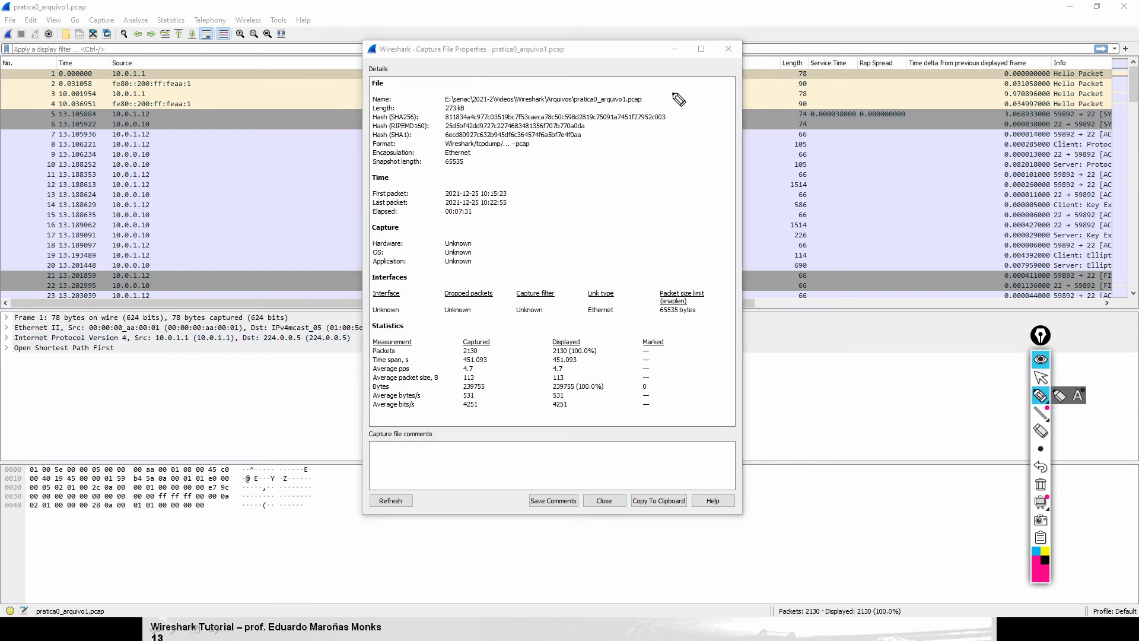
pyautogui.moveTo(654, 84)
pyautogui.mouseDown()
pyautogui.moveTo(677, 87)
pyautogui.moveTo(676, 178)
pyautogui.moveTo(648, 180)
pyautogui.mouseUp()
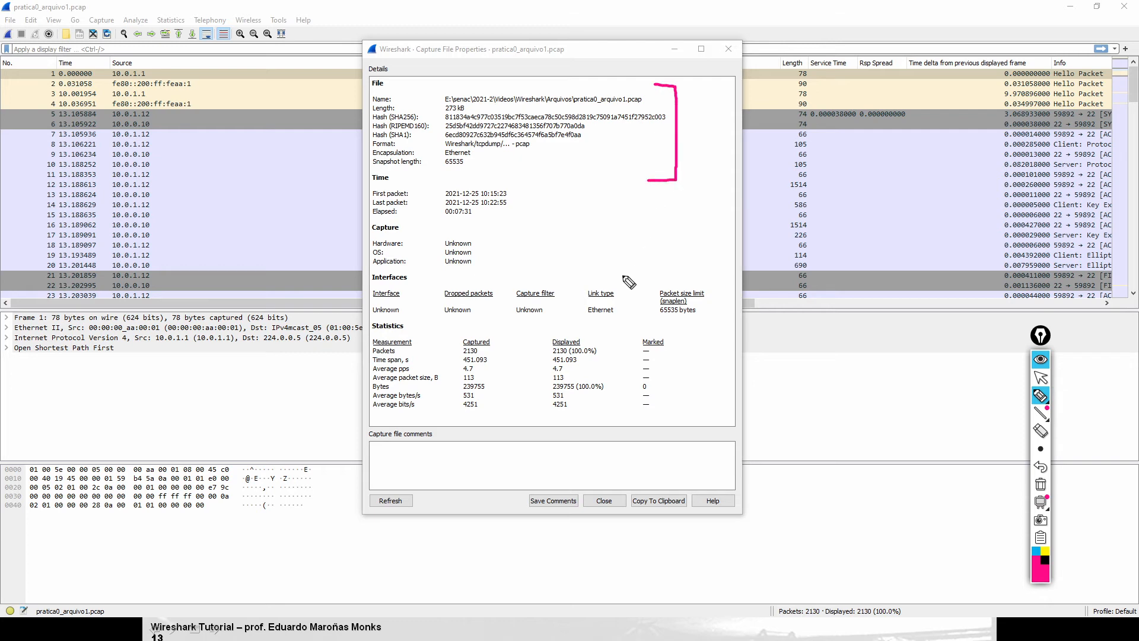
pyautogui.moveTo(514, 169)
pyautogui.mouseDown()
pyautogui.moveTo(550, 204)
pyautogui.moveTo(529, 214)
pyautogui.mouseUp()
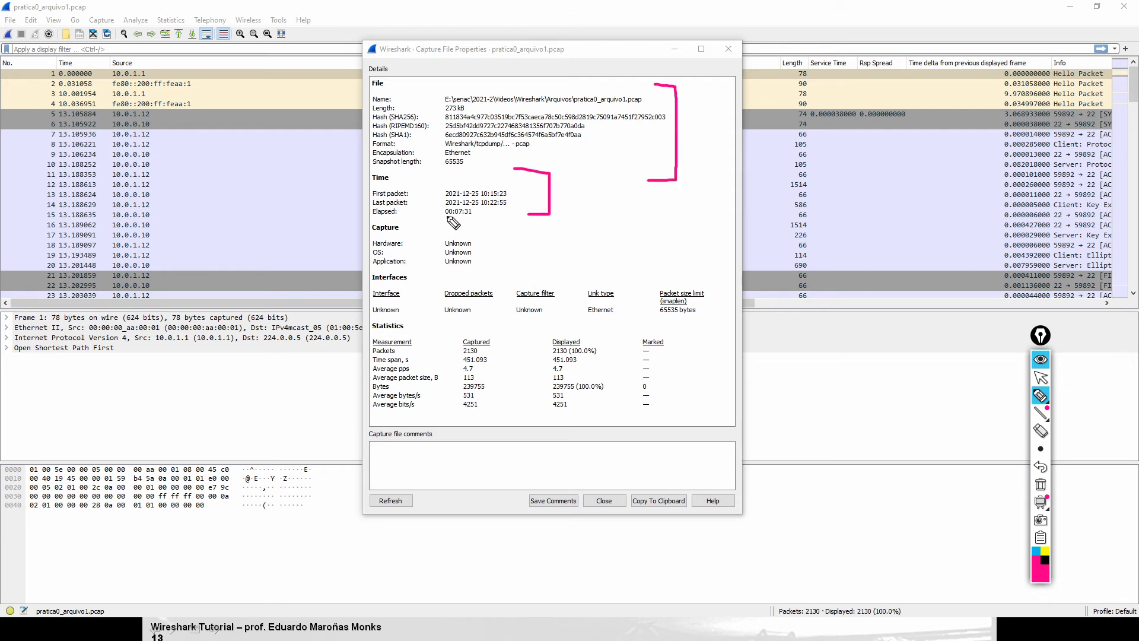
pyautogui.moveTo(445, 218); pyautogui.dragTo(479, 218)
# Draw arrows at the dropped packets, capture filter, link type and packet size limit columns, and underline the packet size limit value.
pyautogui.moveTo(499, 259)
pyautogui.mouseDown()
pyautogui.moveTo(477, 275)
pyautogui.moveTo(538, 288)
pyautogui.moveTo(622, 250)
pyautogui.mouseUp()
pyautogui.moveTo(704, 250)
pyautogui.mouseDown()
pyautogui.moveTo(692, 282)
pyautogui.moveTo(705, 270)
pyautogui.mouseUp()
pyautogui.moveTo(658, 318); pyautogui.dragTo(698, 317)
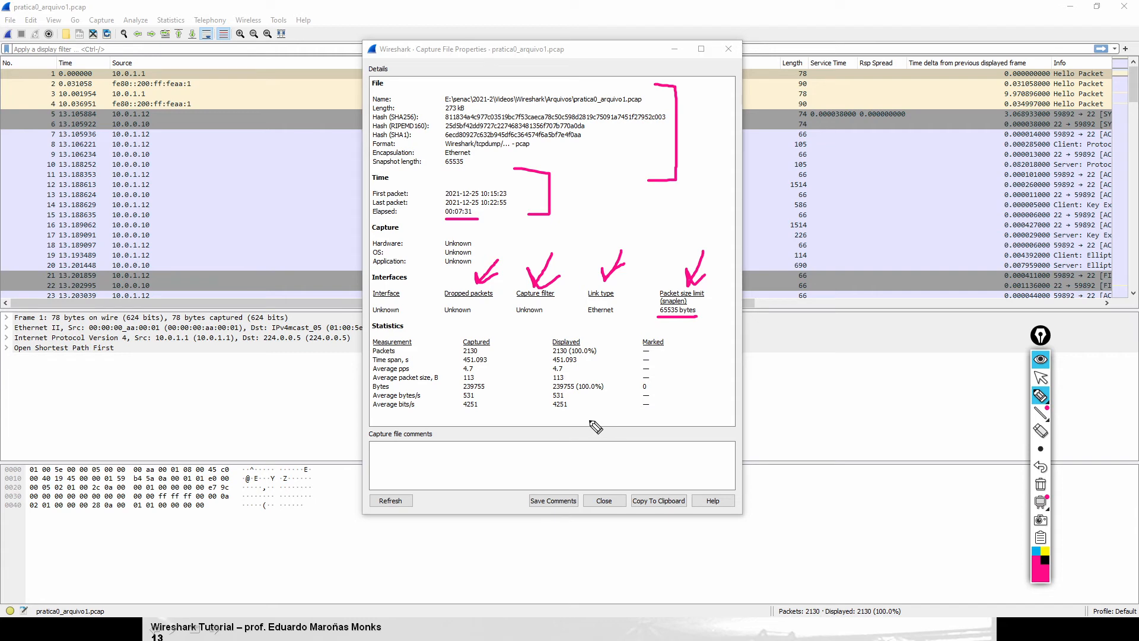
# Annotate the Statistics heading, its Captured, Displayed and Marked columns and both packet counts, and underline the empty display filter.
pyautogui.moveTo(372, 330)
pyautogui.mouseDown()
pyautogui.moveTo(483, 335)
pyautogui.moveTo(492, 321)
pyautogui.mouseUp()
pyautogui.moveTo(576, 316); pyautogui.dragTo(567, 335)
pyautogui.moveTo(656, 324)
pyautogui.mouseDown()
pyautogui.moveTo(651, 337)
pyautogui.moveTo(664, 325)
pyautogui.mouseUp()
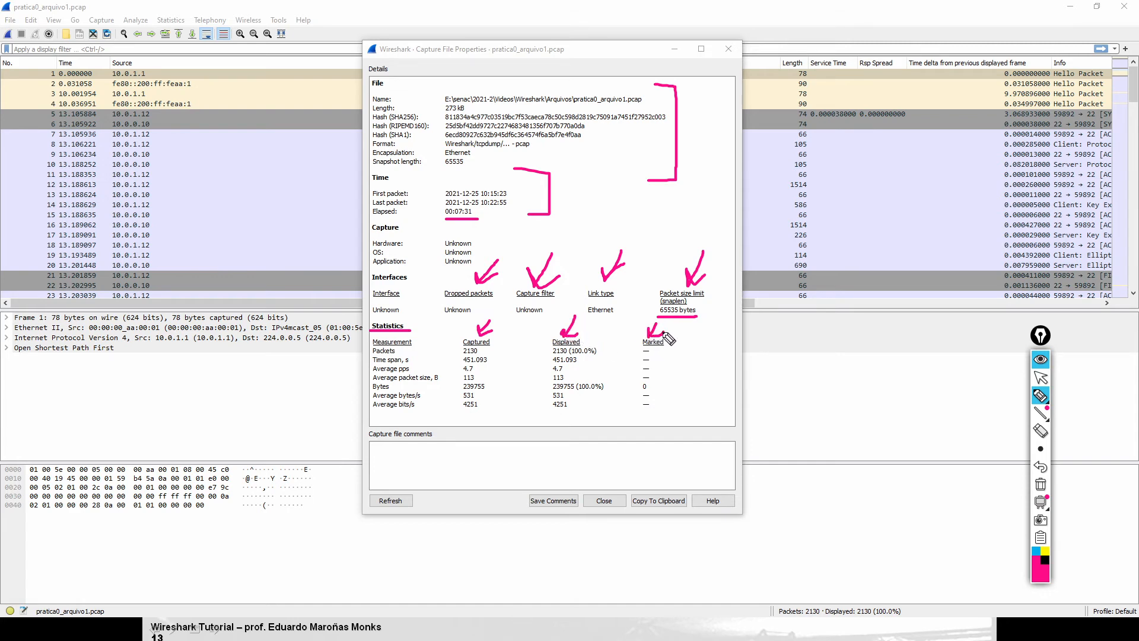
pyautogui.click(478, 350)
pyautogui.click(601, 349)
pyautogui.moveTo(12, 54); pyautogui.dragTo(105, 62)
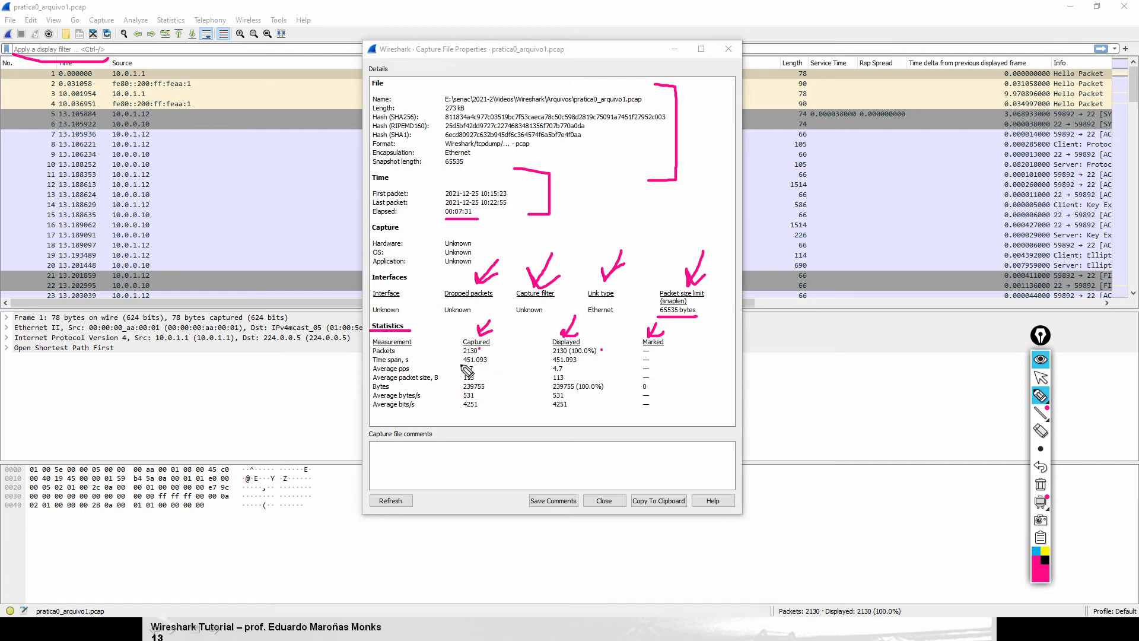
# Put a dot beside each statistics measurement from Packets to Average bits/s, circle the Capture file comments label, and erase all annotations.
pyautogui.click(401, 349)
pyautogui.click(412, 357)
pyautogui.click(413, 366)
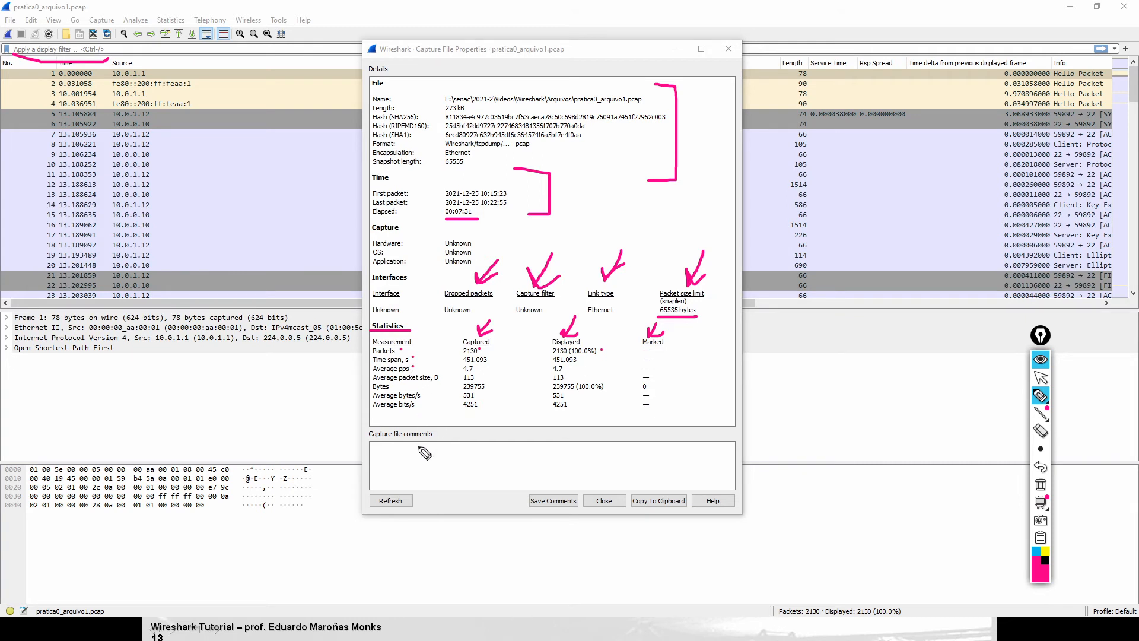
pyautogui.click(440, 376)
pyautogui.click(393, 386)
pyautogui.click(428, 394)
pyautogui.click(422, 404)
pyautogui.moveTo(359, 439)
pyautogui.mouseDown()
pyautogui.moveTo(442, 436)
pyautogui.moveTo(394, 415)
pyautogui.mouseUp()
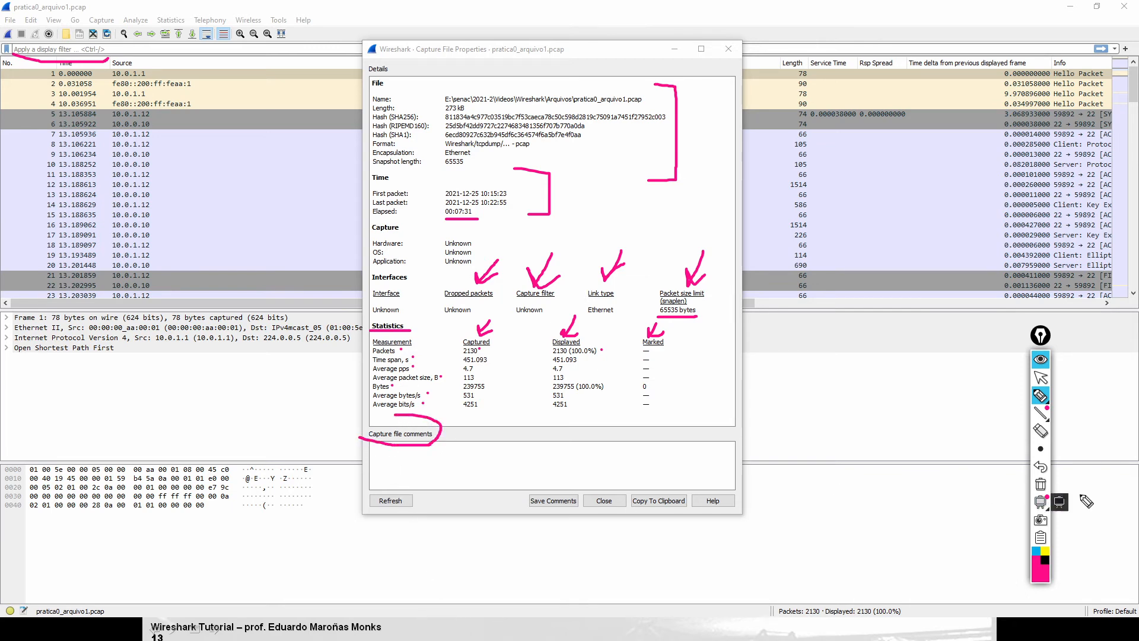
pyautogui.click(1040, 485)
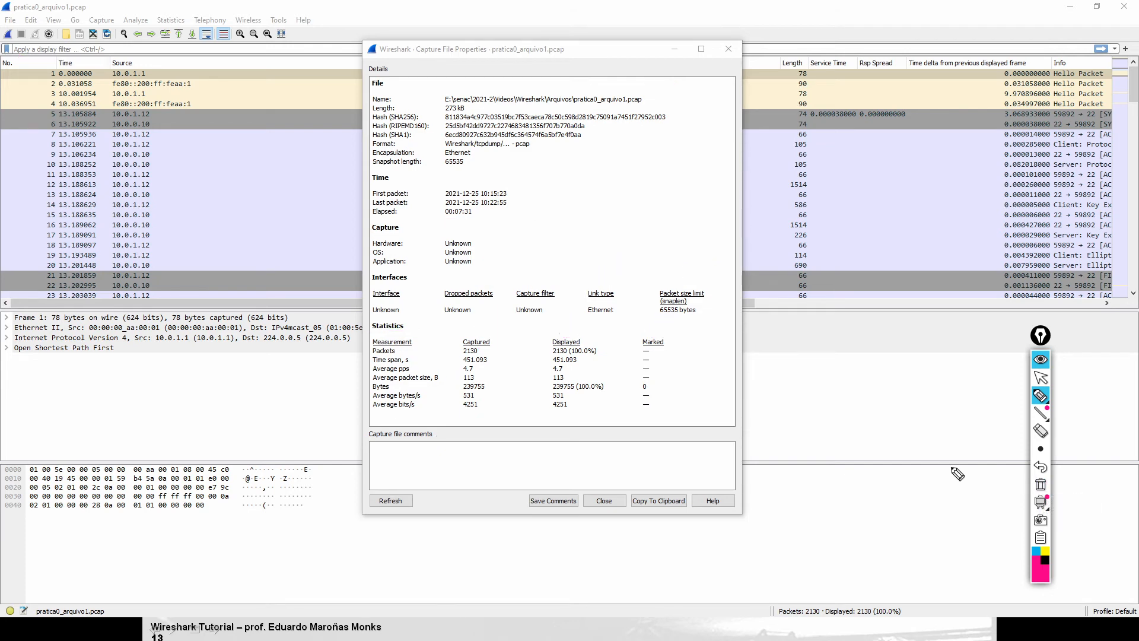
# Enter "Aula 1 - Wireshark" as the capture file comment.
pyautogui.click(1040, 377)
pyautogui.click(439, 465)
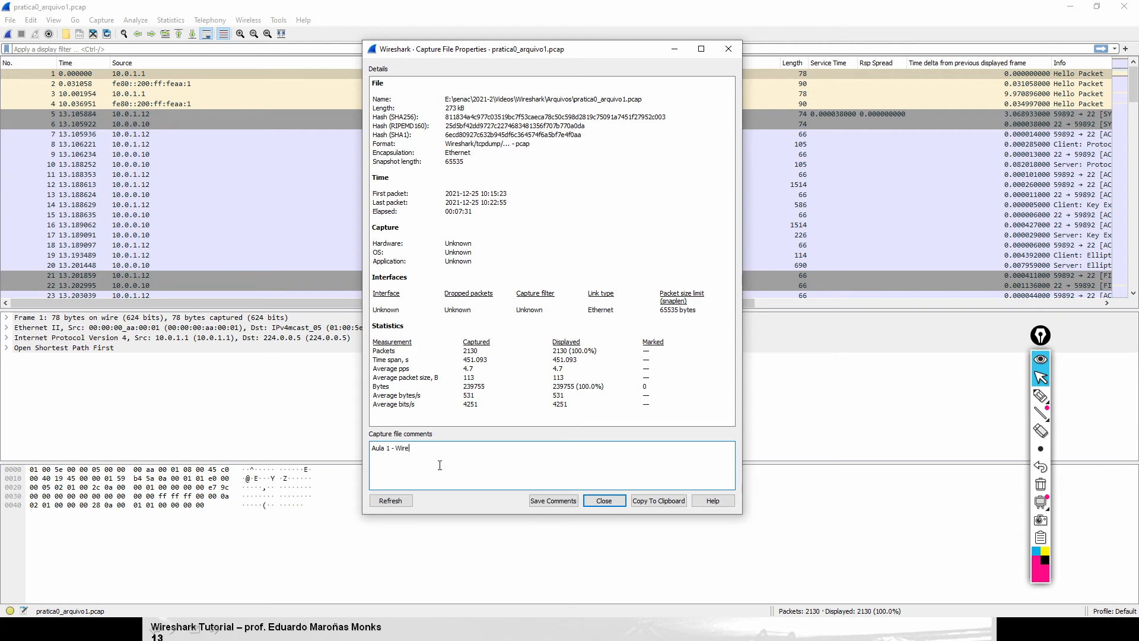
pyautogui.write('Aula 1 - Wireshark')
# Circle the Save Comments option with the pen, handwrite "ng" beside the file's pcap extension, and erase the annotations.
pyautogui.click(1047, 400)
pyautogui.moveTo(534, 519)
pyautogui.mouseDown()
pyautogui.moveTo(581, 498)
pyautogui.moveTo(520, 512)
pyautogui.mouseUp()
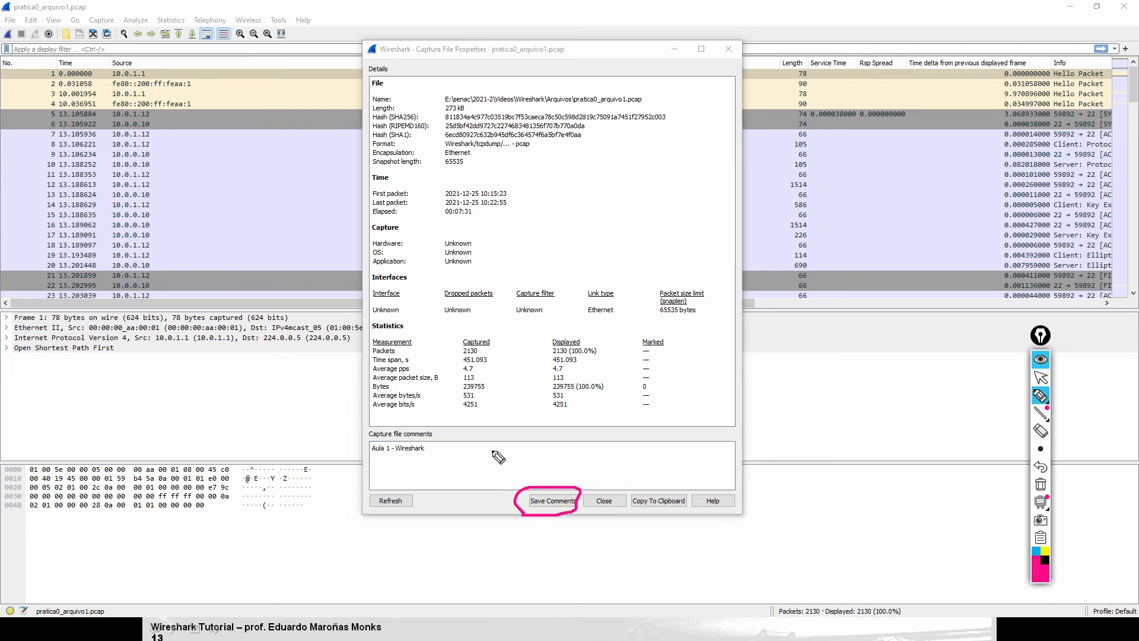
pyautogui.moveTo(625, 108)
pyautogui.mouseDown()
pyautogui.moveTo(652, 104)
pyautogui.moveTo(630, 85)
pyautogui.moveTo(614, 89)
pyautogui.moveTo(673, 105)
pyautogui.mouseUp()
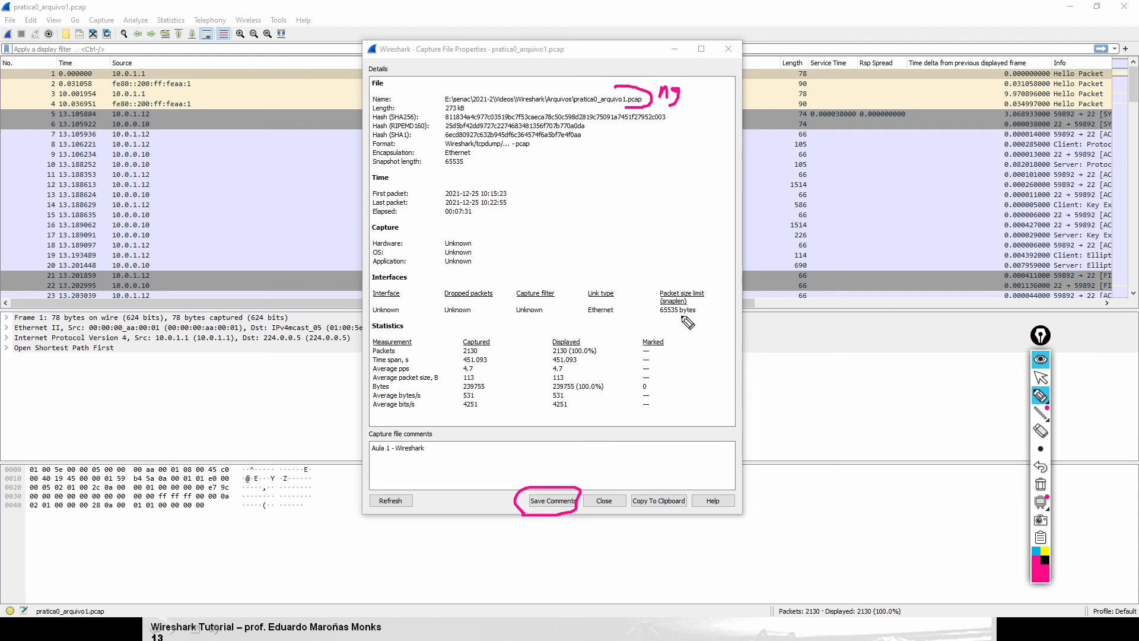
pyautogui.click(1040, 484)
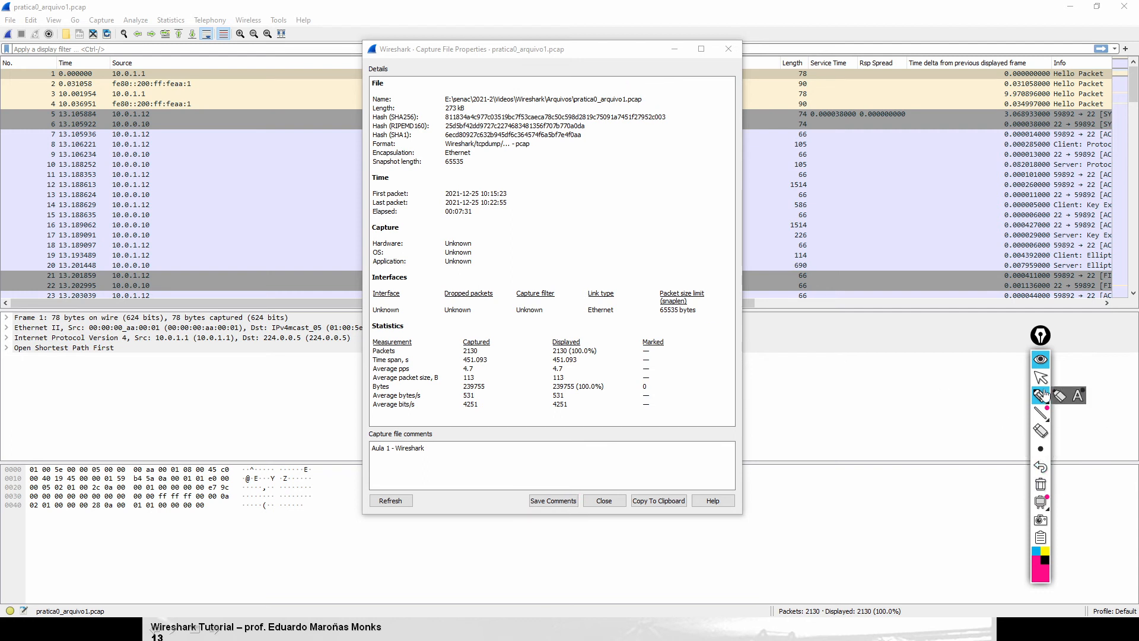
# Circle the Copy To Clipboard option with the pen, erase the mark and return to the normal pointer.
pyautogui.click(1041, 377)
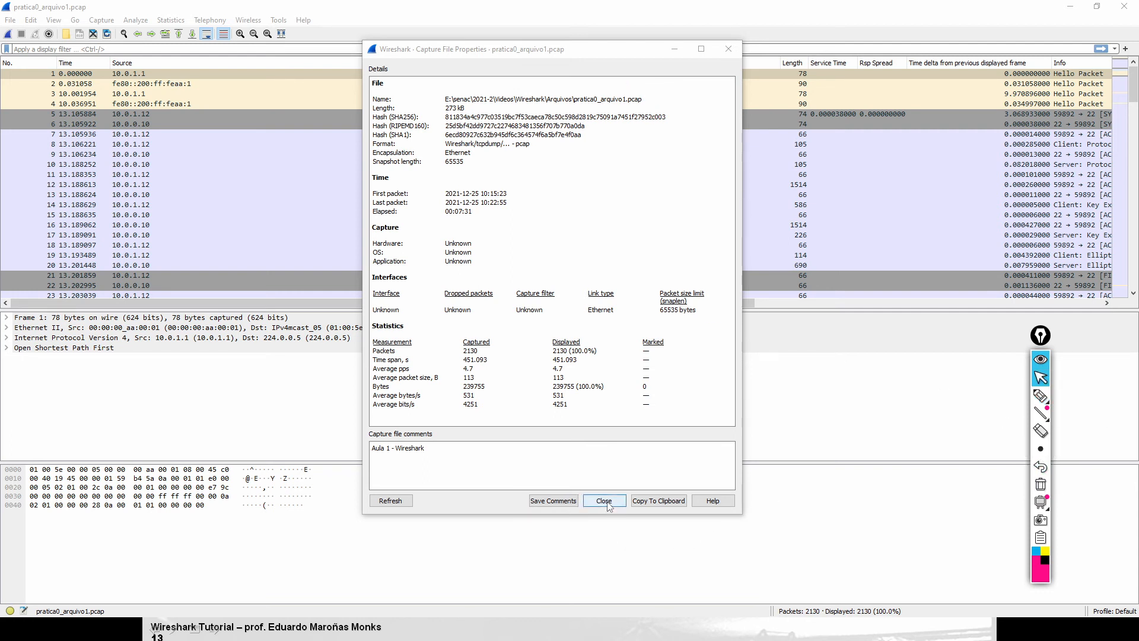
pyautogui.click(1040, 395)
pyautogui.moveTo(647, 480)
pyautogui.mouseDown()
pyautogui.moveTo(697, 497)
pyautogui.moveTo(630, 515)
pyautogui.moveTo(647, 478)
pyautogui.mouseUp()
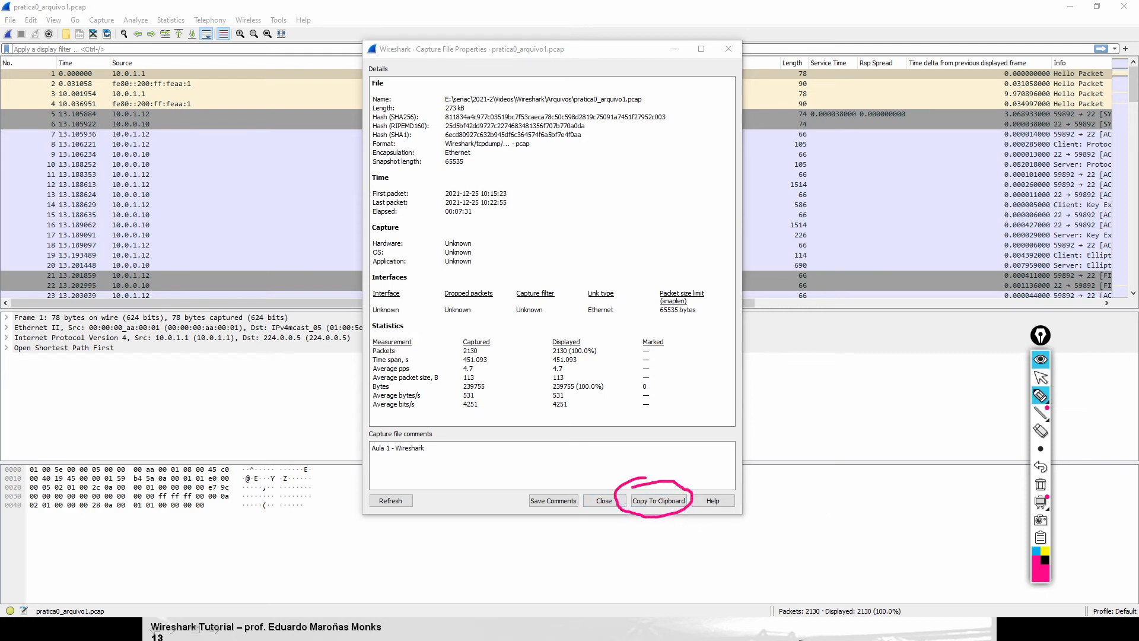
pyautogui.click(1041, 484)
pyautogui.click(1041, 377)
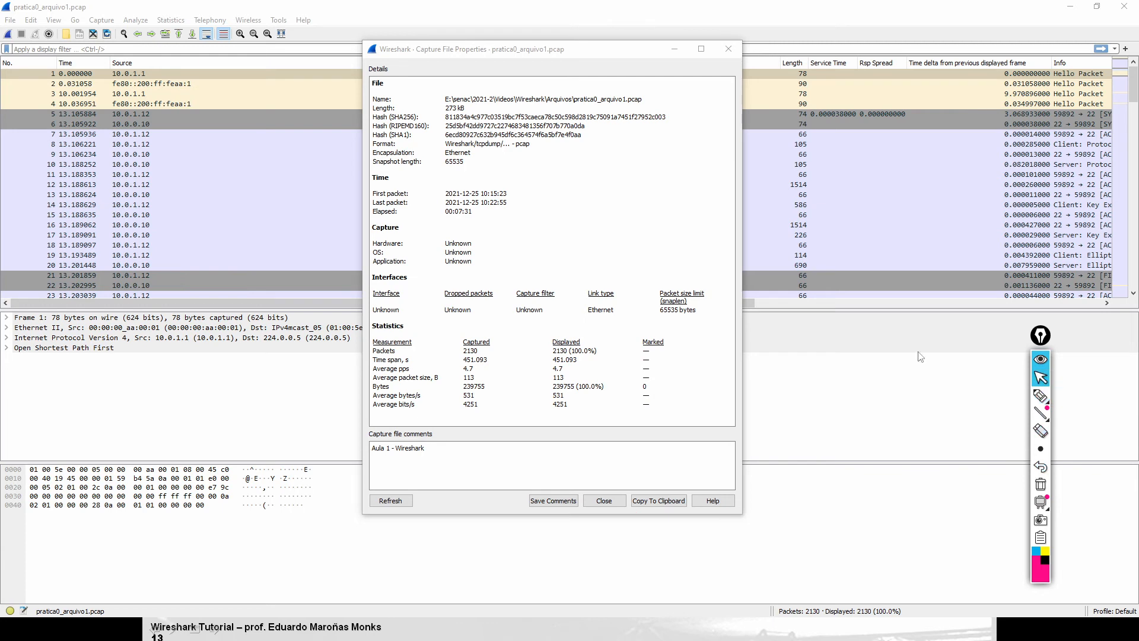
# Close the capture file properties and apply the display filter tcp.port==22.
pyautogui.press('Escape')
pyautogui.click(120, 48)
pyautogui.write('tcp.')
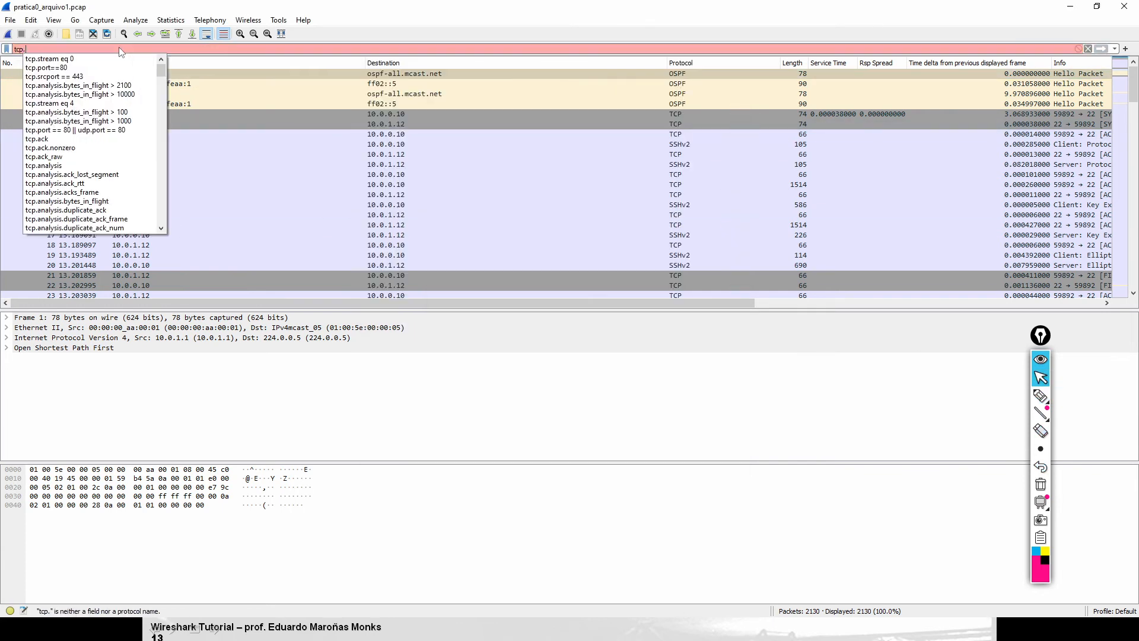
pyautogui.write('port==')
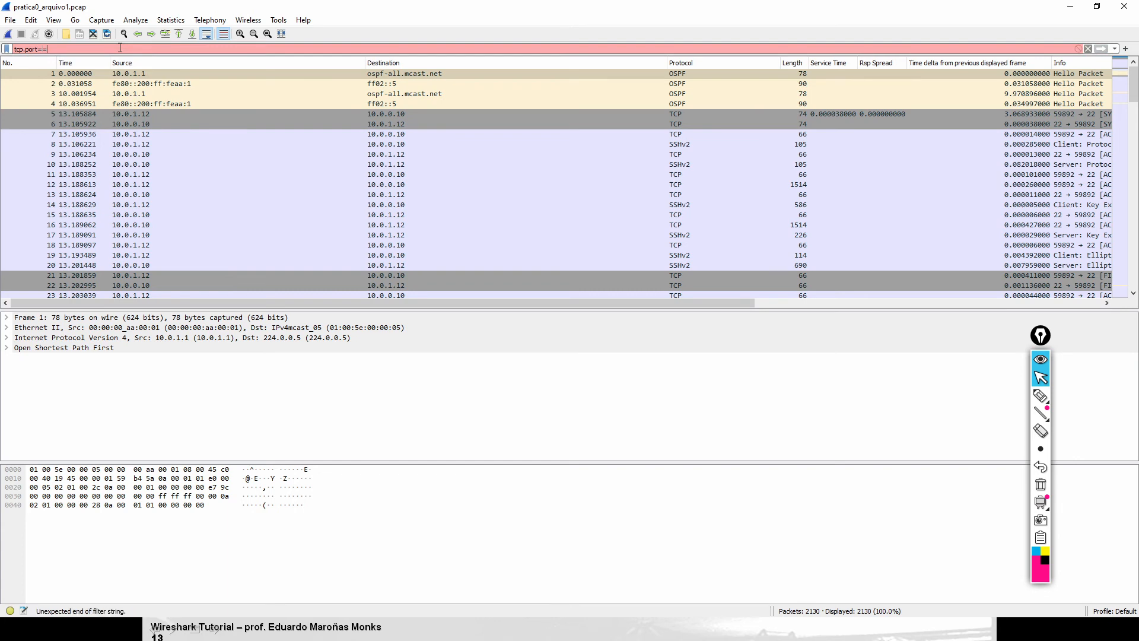
pyautogui.write('22')
pyautogui.press('Return')
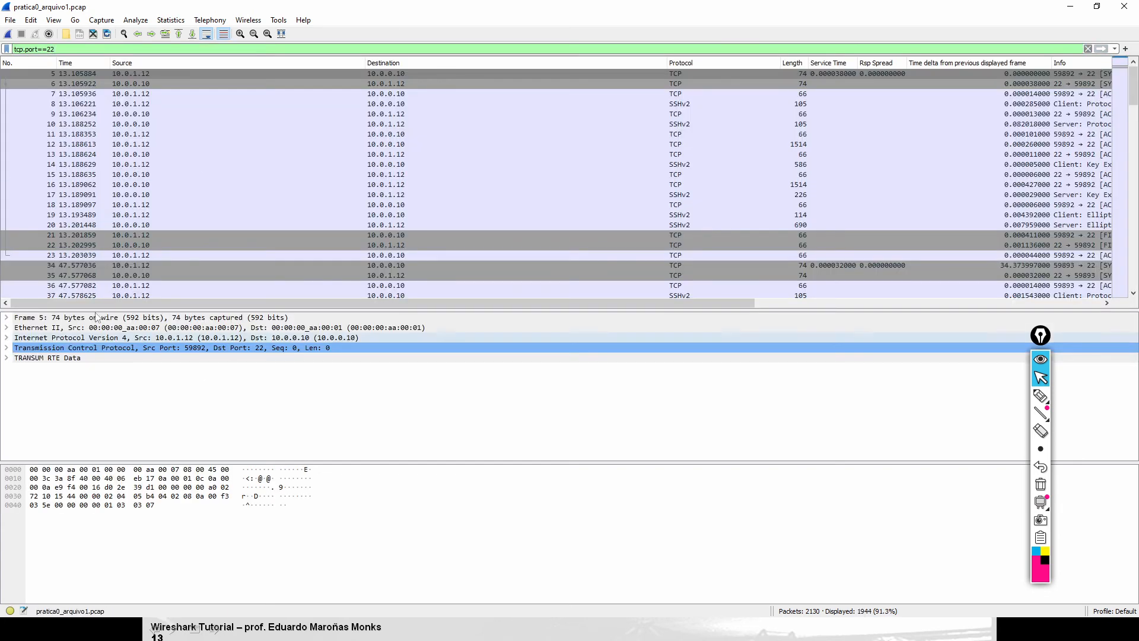
# Reopen the capture file properties and mark the packet counts, the Displayed column and the tcp.port==22 filter with the pen.
pyautogui.click(171, 19)
pyautogui.click(190, 31)
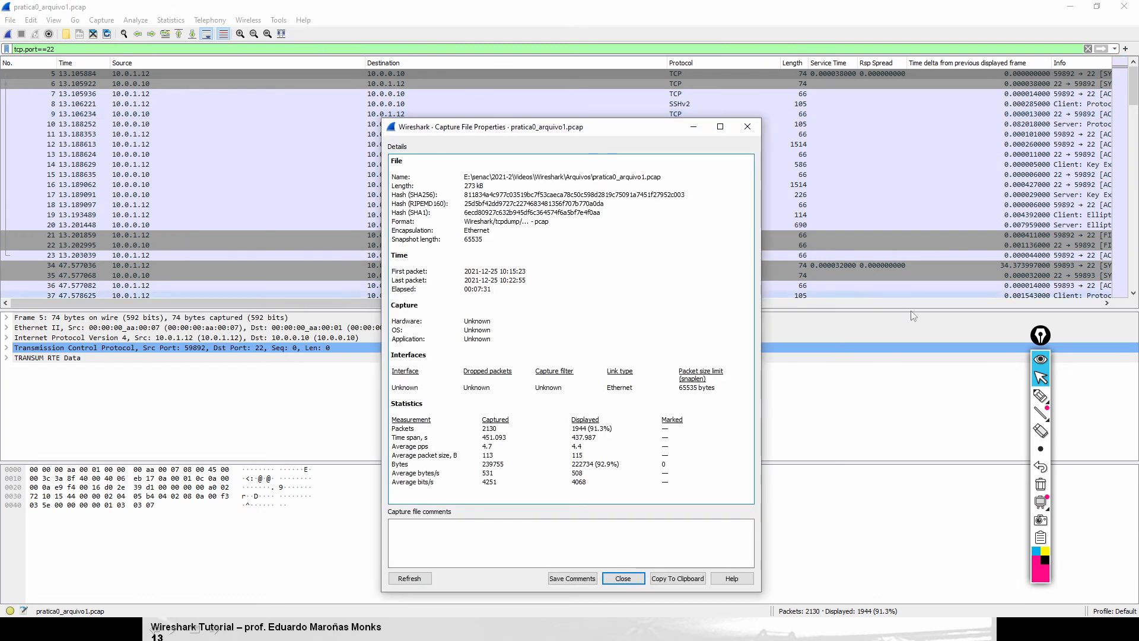
pyautogui.click(1040, 395)
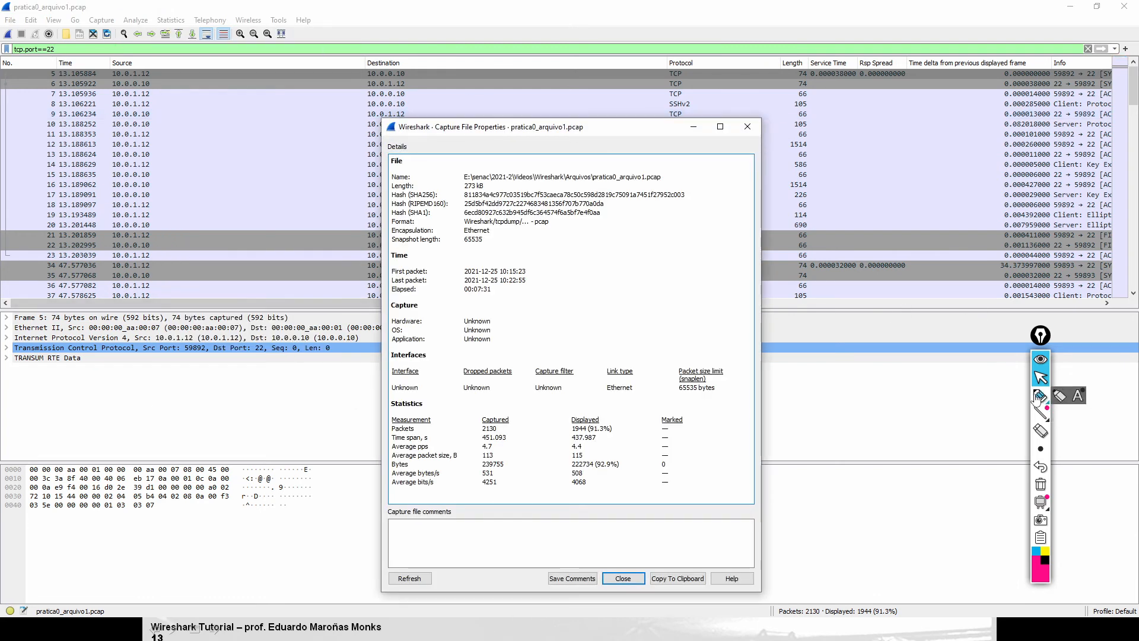
pyautogui.click(503, 427)
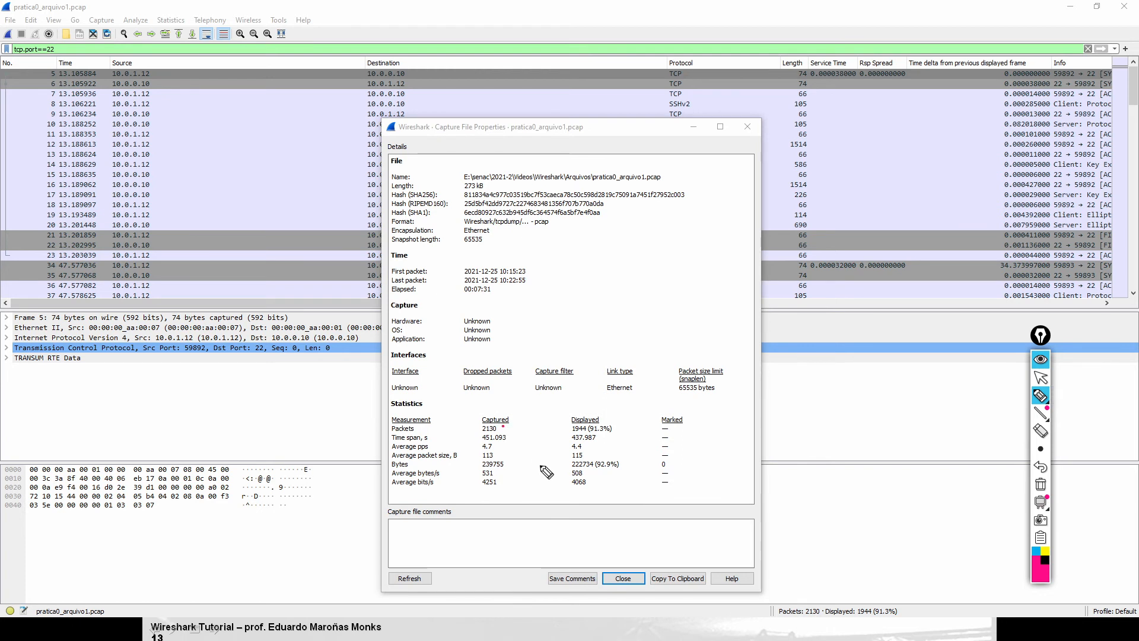
pyautogui.click(618, 424)
pyautogui.moveTo(587, 393)
pyautogui.mouseDown()
pyautogui.moveTo(583, 407)
pyautogui.moveTo(601, 399)
pyautogui.moveTo(555, 479)
pyautogui.mouseUp()
pyautogui.moveTo(635, 403); pyautogui.dragTo(635, 492)
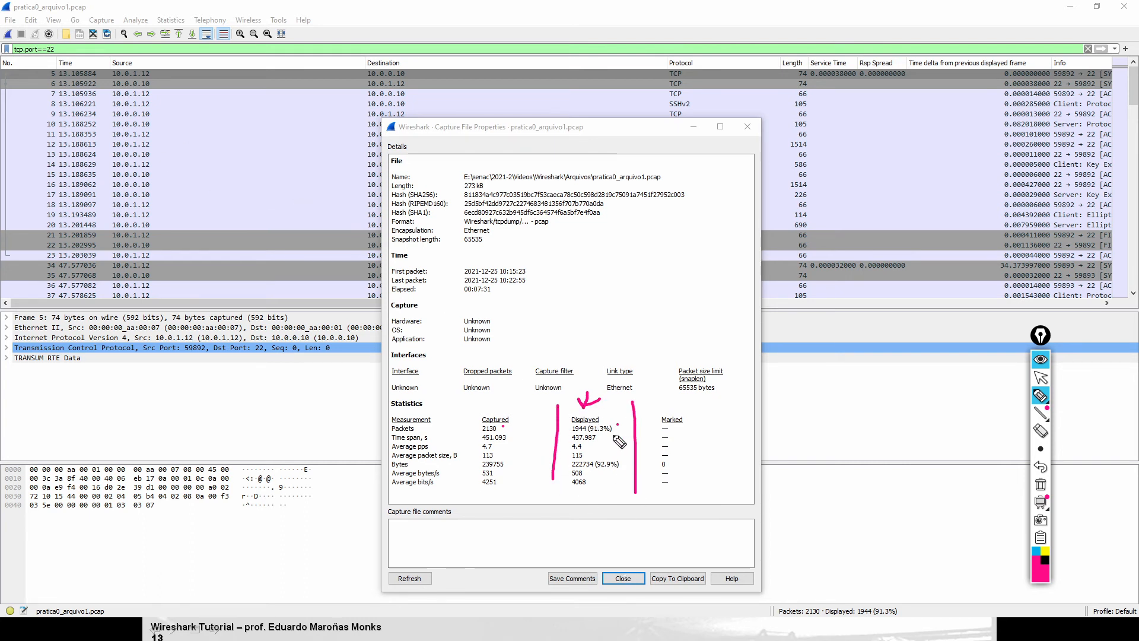
pyautogui.moveTo(33, 50)
pyautogui.mouseDown()
pyautogui.moveTo(18, 64)
pyautogui.moveTo(69, 62)
pyautogui.moveTo(30, 31)
pyautogui.moveTo(11, 59)
pyautogui.mouseUp()
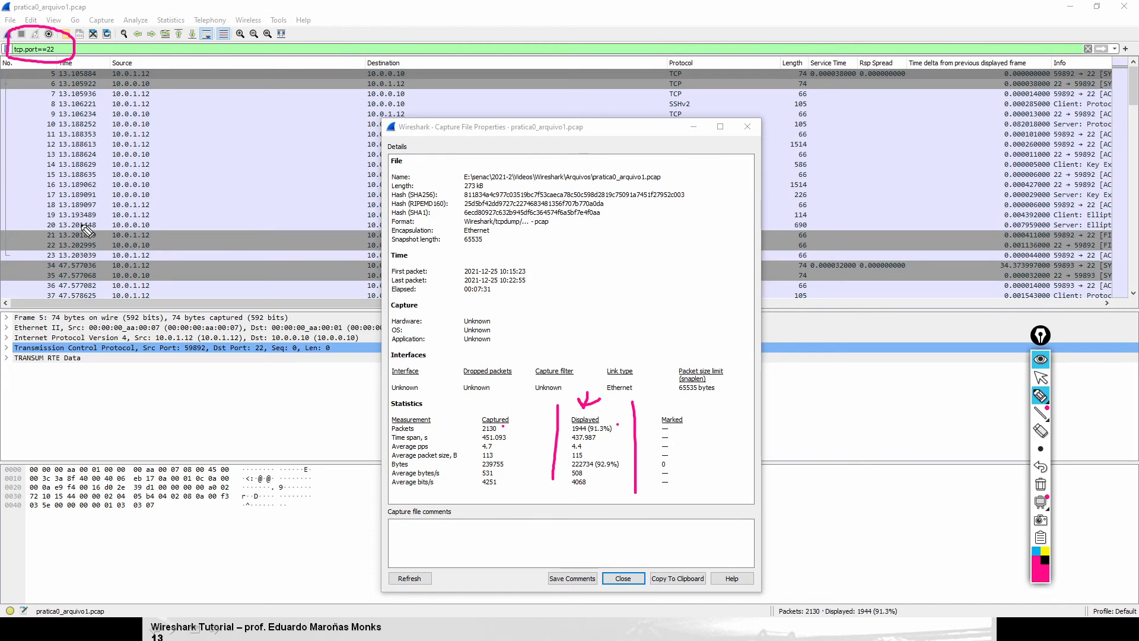
# Erase all pen annotations and close the capture file properties.
pyautogui.click(1041, 484)
pyautogui.click(1040, 377)
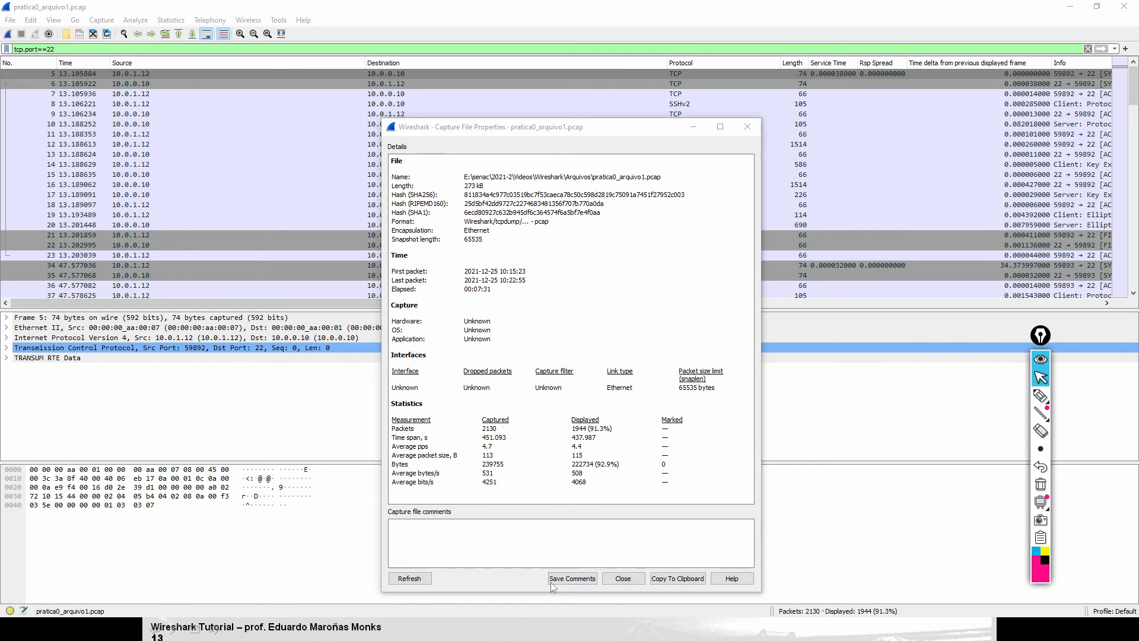
pyautogui.click(747, 126)
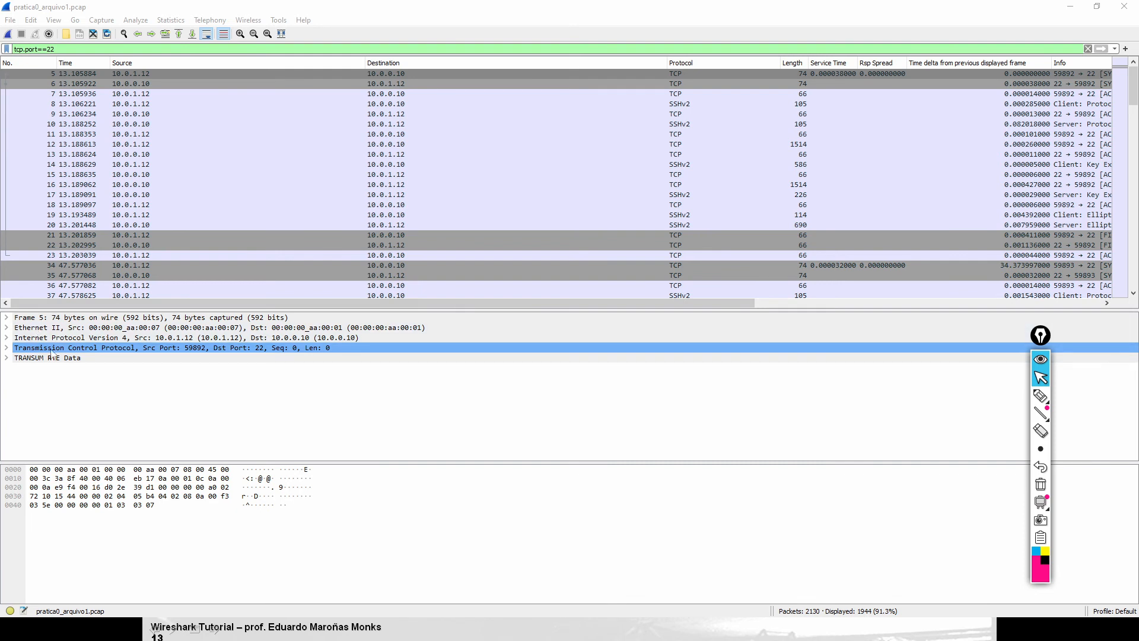
# Expand the Internet Protocol Version 4 details of frame 5 and copy its source address field as a filter.
pyautogui.click(7, 338)
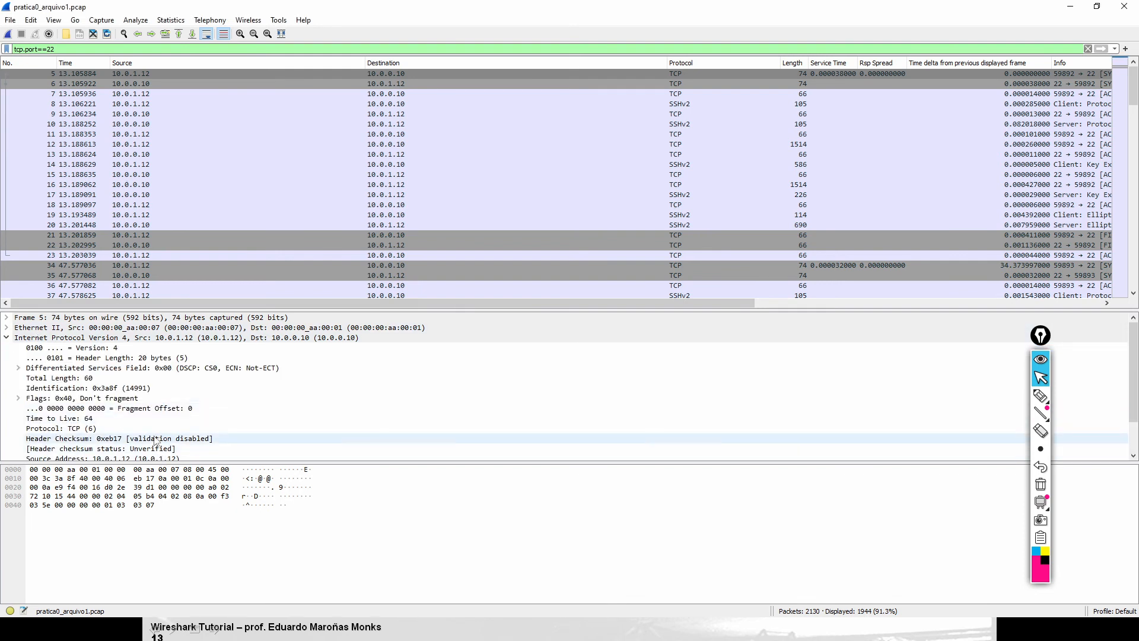
pyautogui.scroll(-1, 156, 442)
pyautogui.click(151, 449)
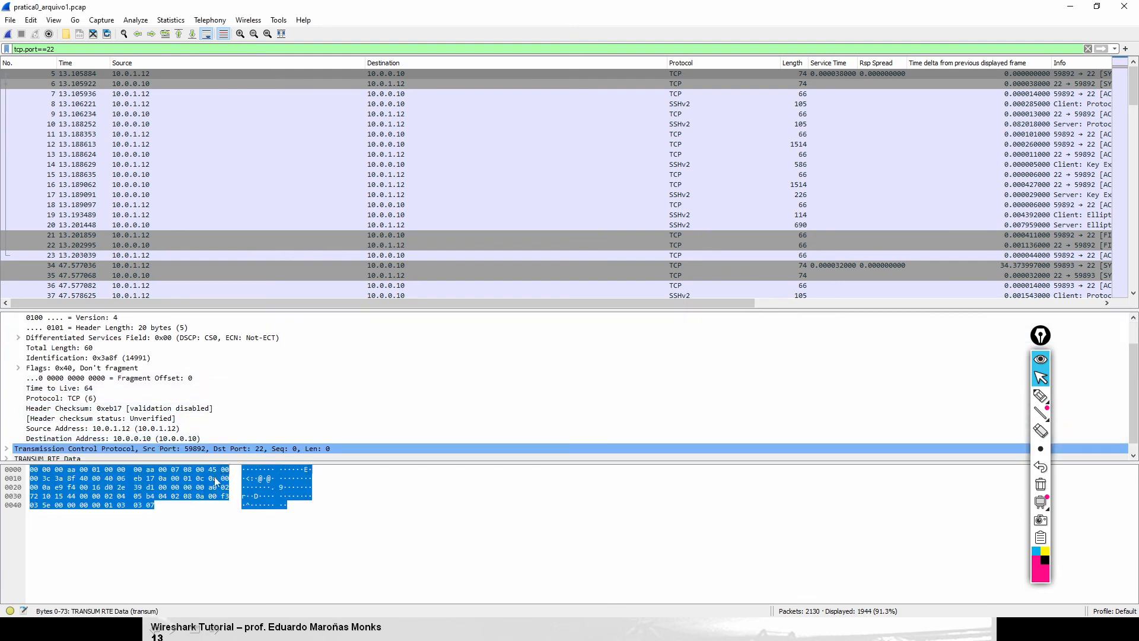
pyautogui.rightClick(121, 430)
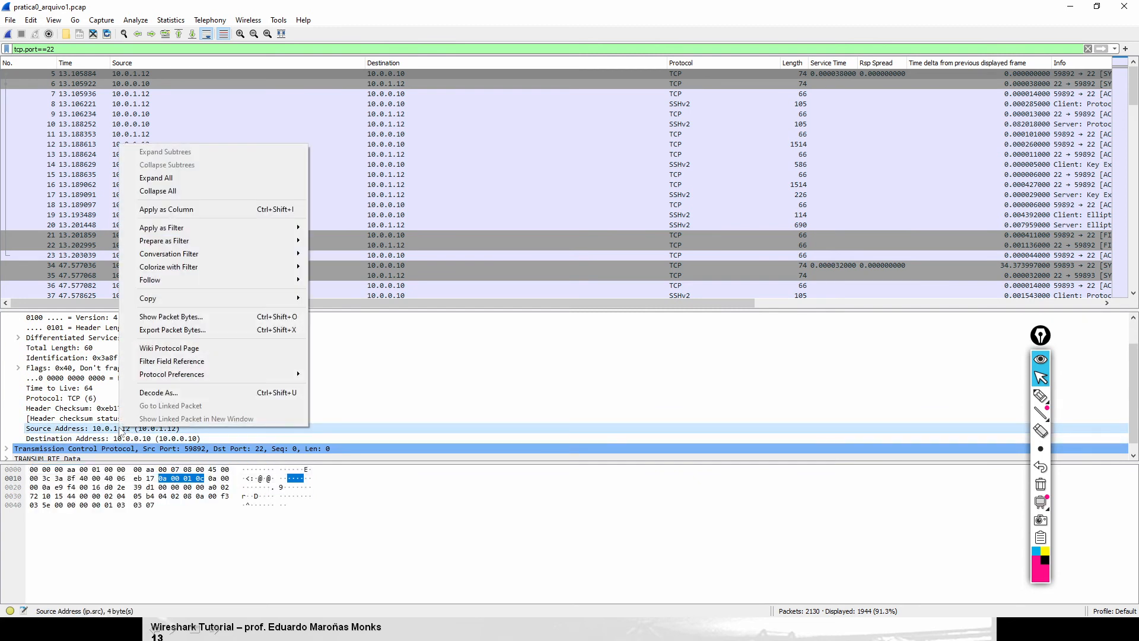
pyautogui.moveTo(193, 303)
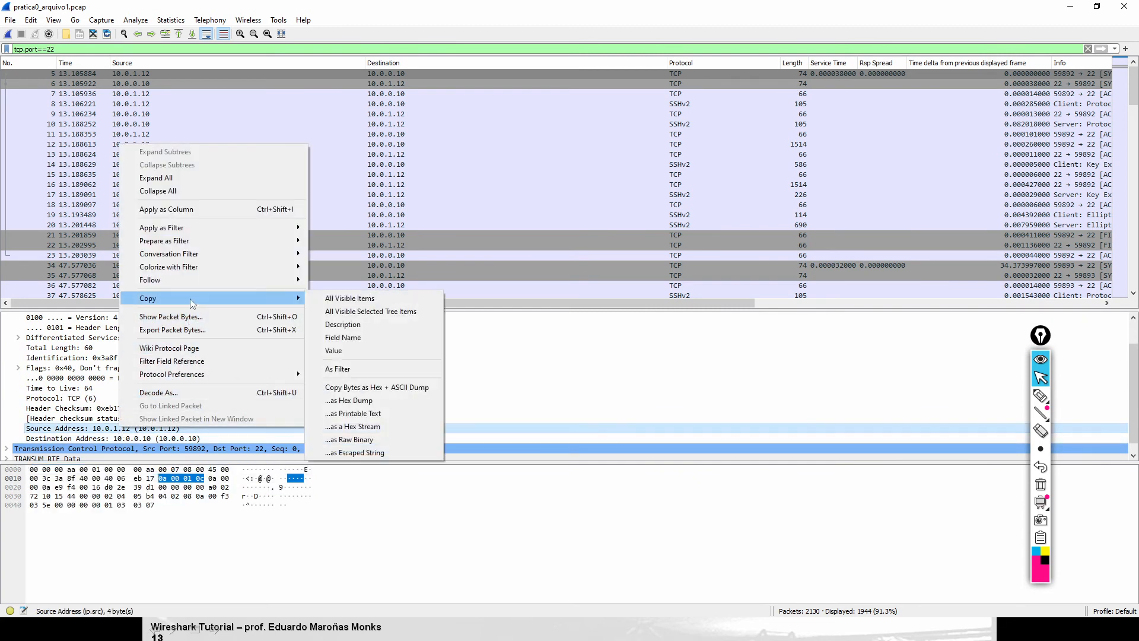
pyautogui.click(351, 368)
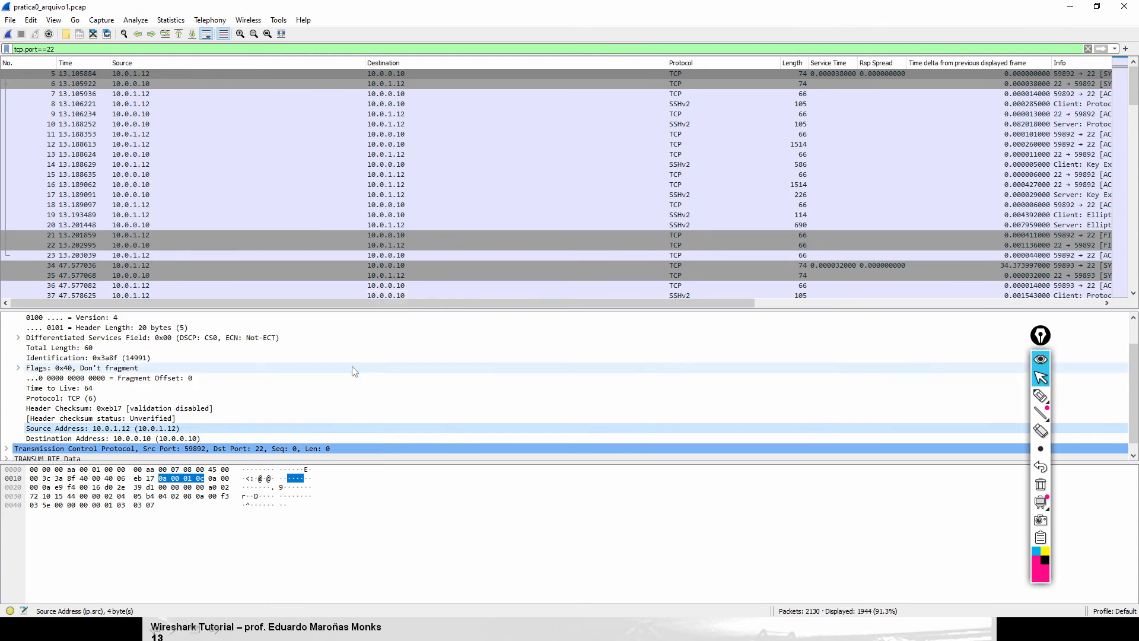
# Mark the Source Address field in frame 5's IPv4 details with a pen arrow and an underline.
pyautogui.click(1041, 395)
pyautogui.click(205, 419)
pyautogui.moveTo(205, 419); pyautogui.dragTo(187, 427)
pyautogui.moveTo(27, 434); pyautogui.dragTo(80, 434)
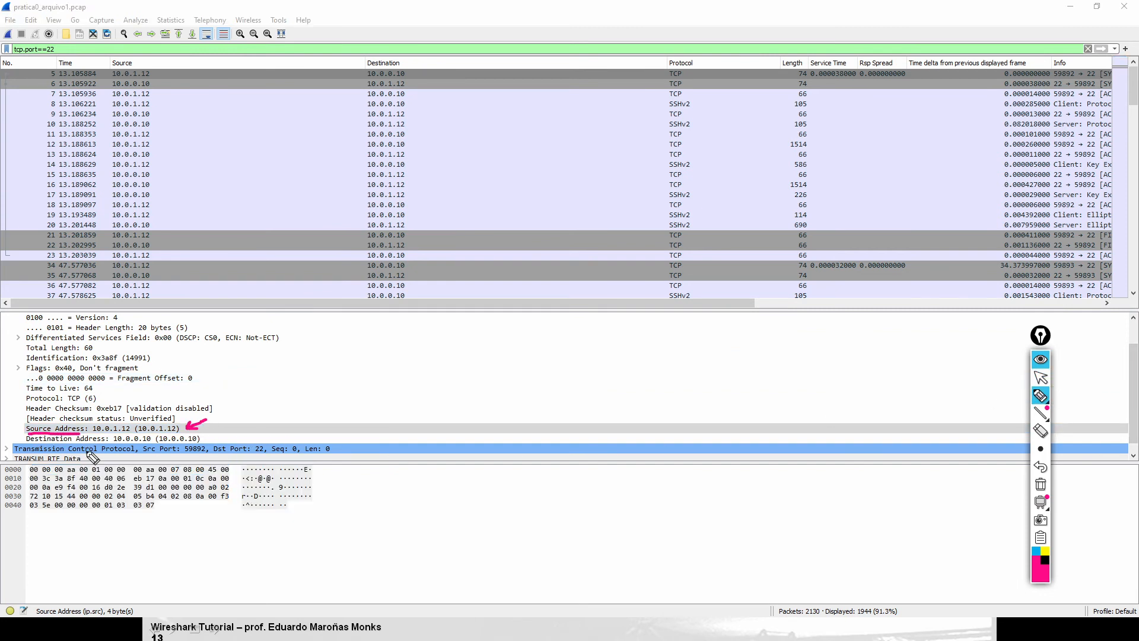
pyautogui.click(1042, 378)
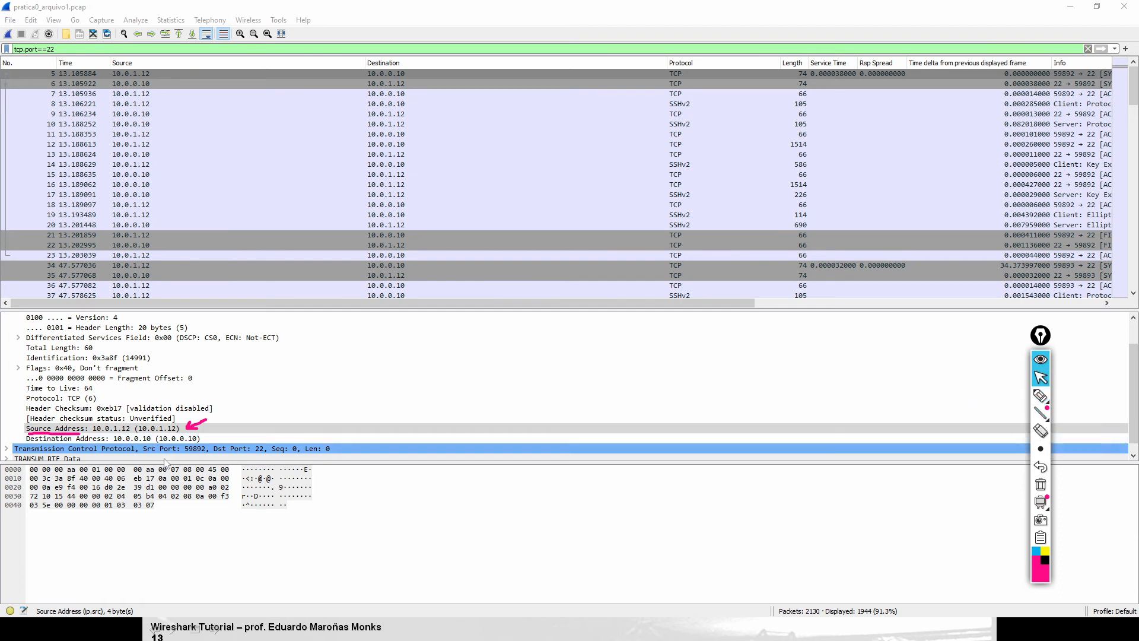
# Copy frame 5's source address as a filter and replace the display filter text with ip.src == 10.0.1.12.
pyautogui.rightClick(178, 427)
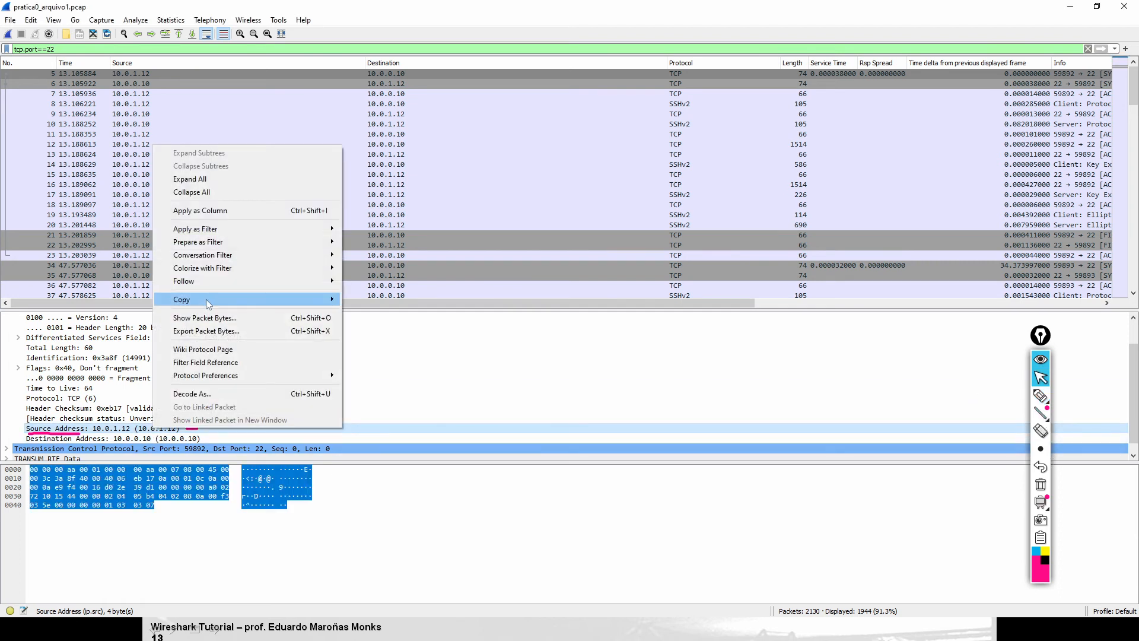
pyautogui.moveTo(206, 301)
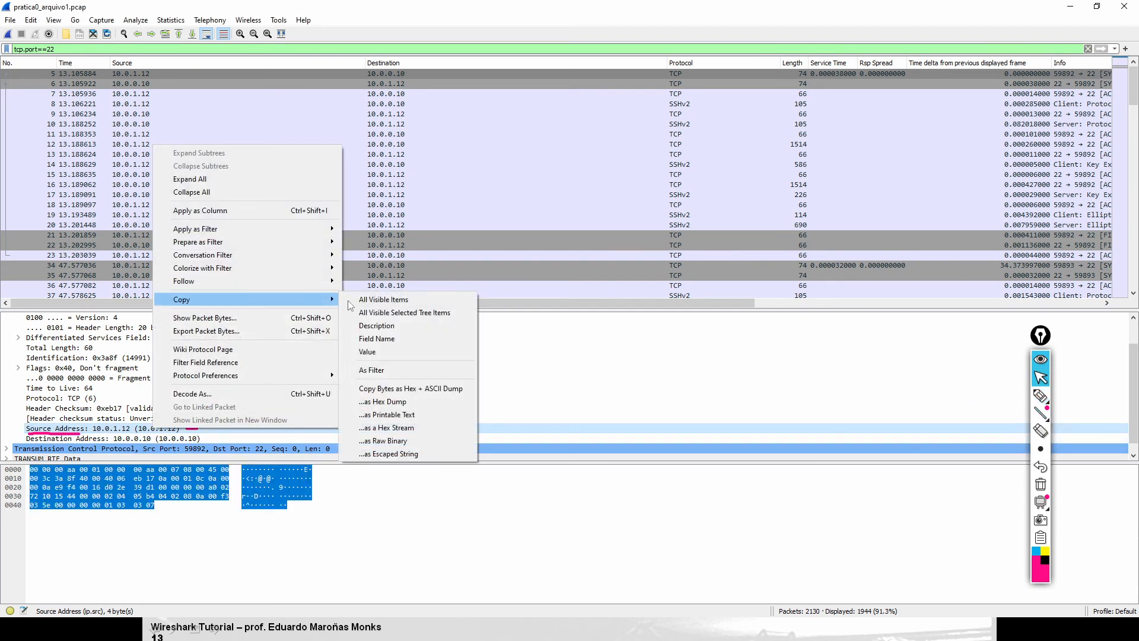
pyautogui.click(397, 370)
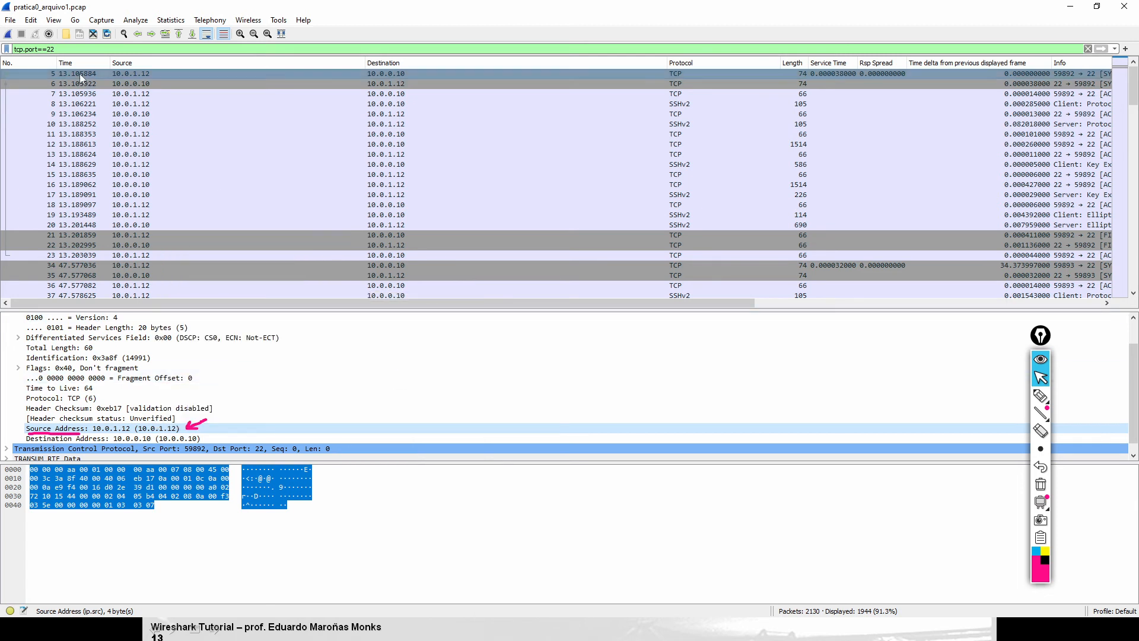
pyautogui.tripleClick(12, 47)
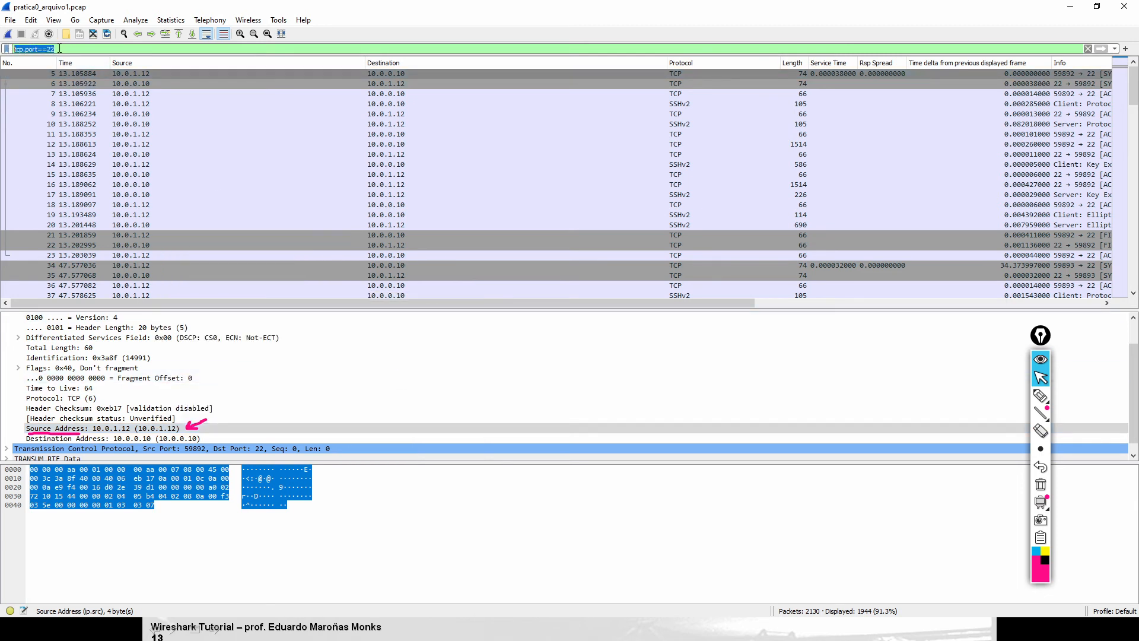
pyautogui.write('ip.src == 10.0.1.12')
# Circle the ip.src == 10.0.1.12 filter with the pen, mark its address, and draw an arrow to the apply control.
pyautogui.click(1042, 396)
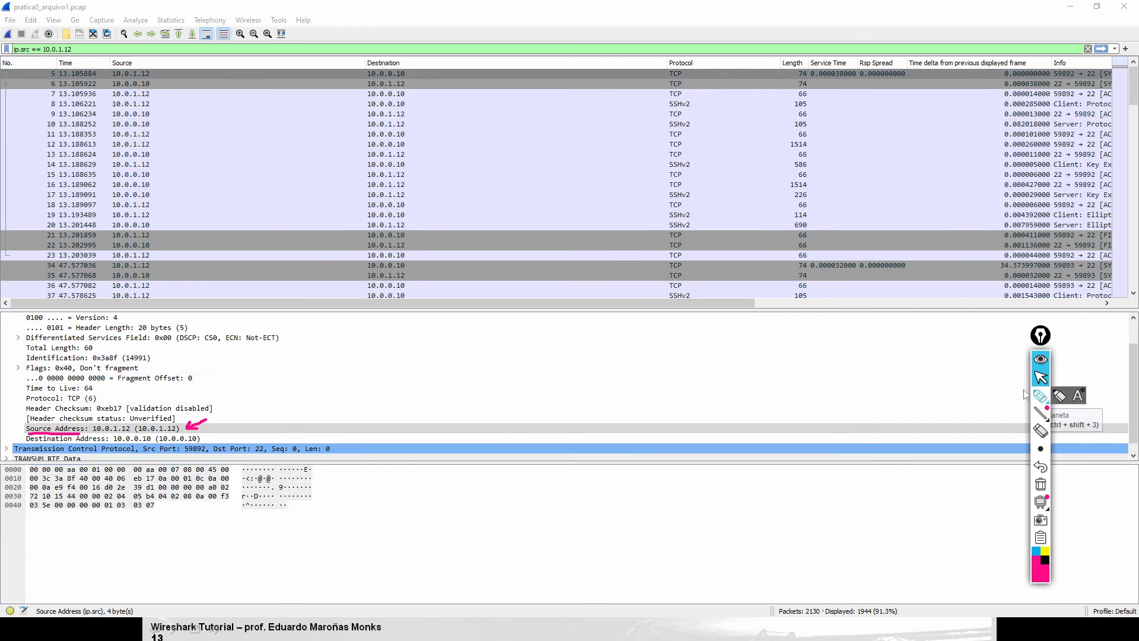
pyautogui.moveTo(12, 59)
pyautogui.mouseDown()
pyautogui.moveTo(75, 64)
pyautogui.moveTo(41, 36)
pyautogui.moveTo(14, 59)
pyautogui.mouseUp()
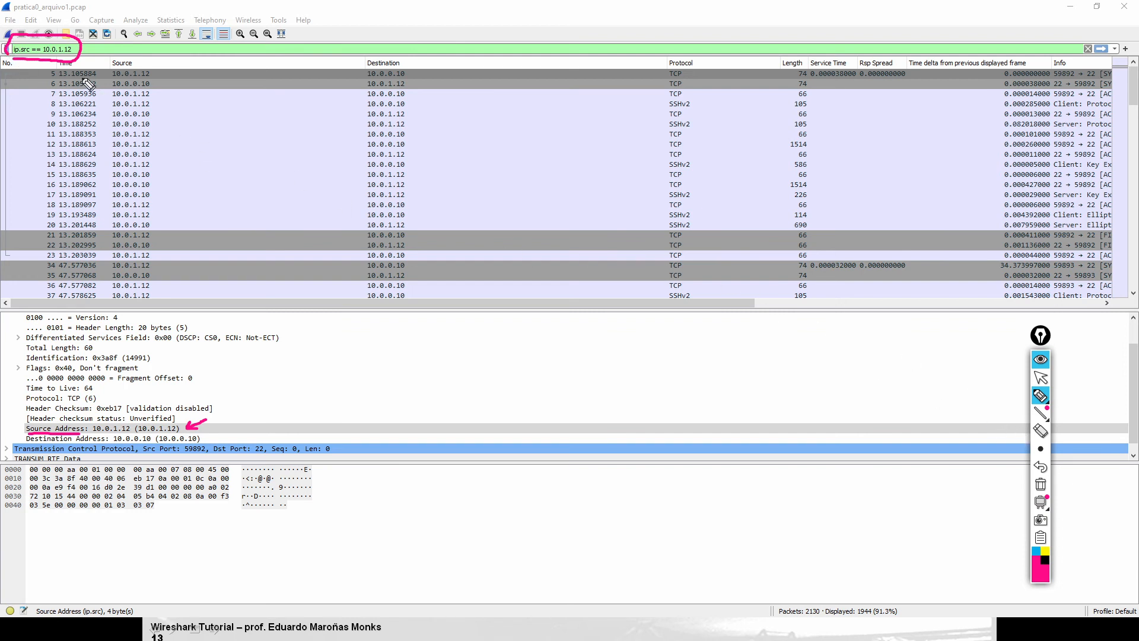
pyautogui.click(46, 54)
pyautogui.click(1041, 377)
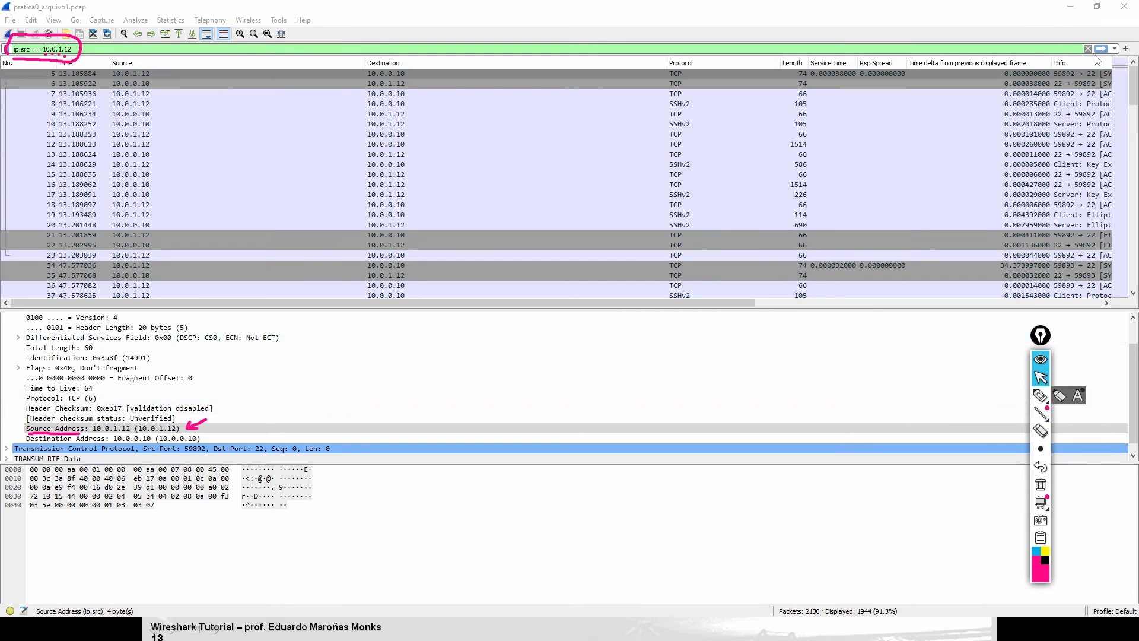
pyautogui.click(1041, 396)
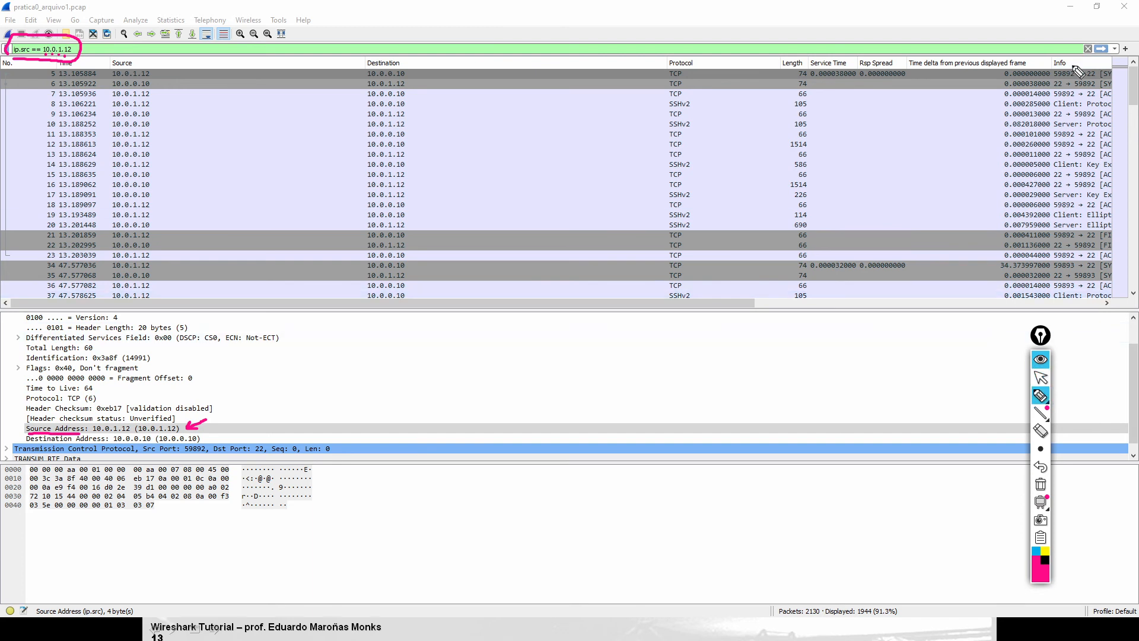
pyautogui.moveTo(1108, 27); pyautogui.dragTo(1102, 41)
# Apply the ip.src == 10.0.1.12 display filter and erase all pen annotations.
pyautogui.click(1038, 377)
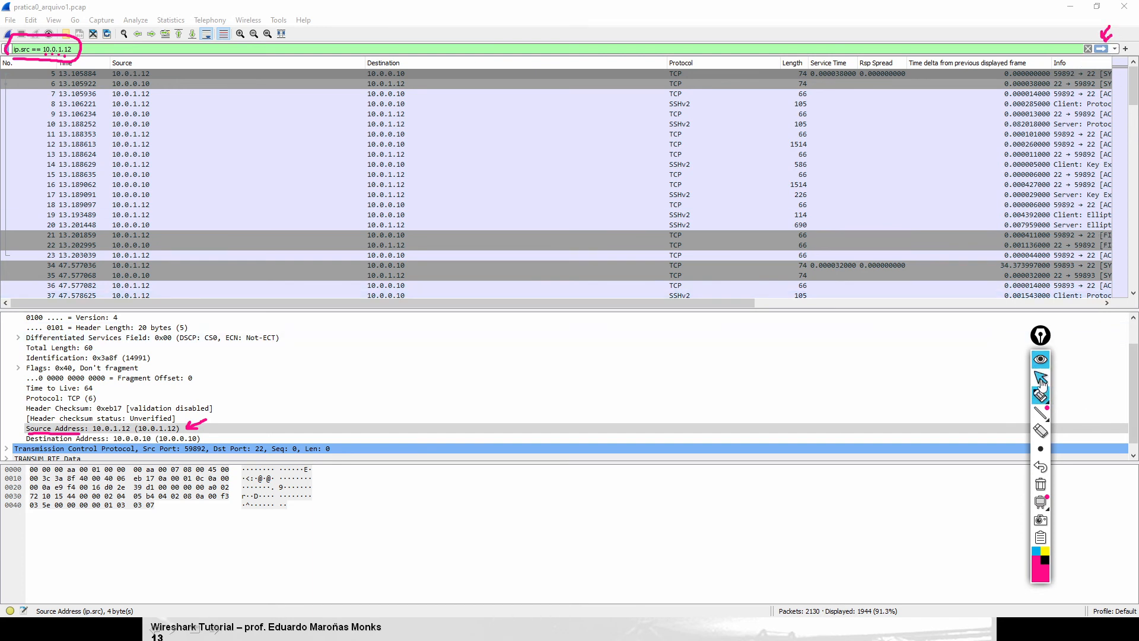
pyautogui.click(1101, 49)
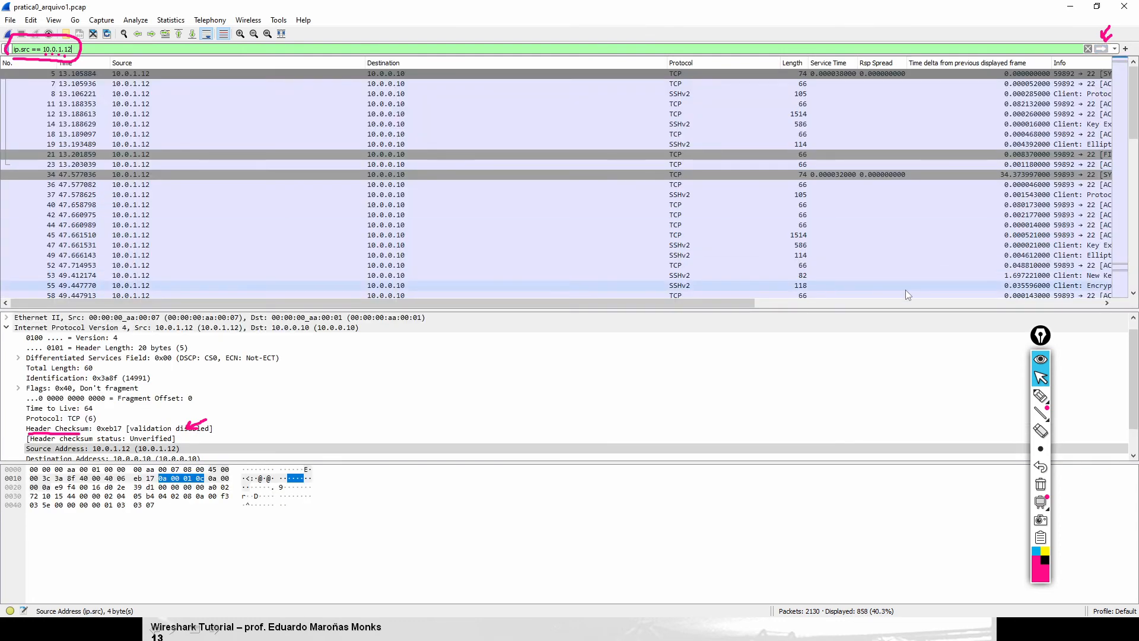
pyautogui.click(1040, 484)
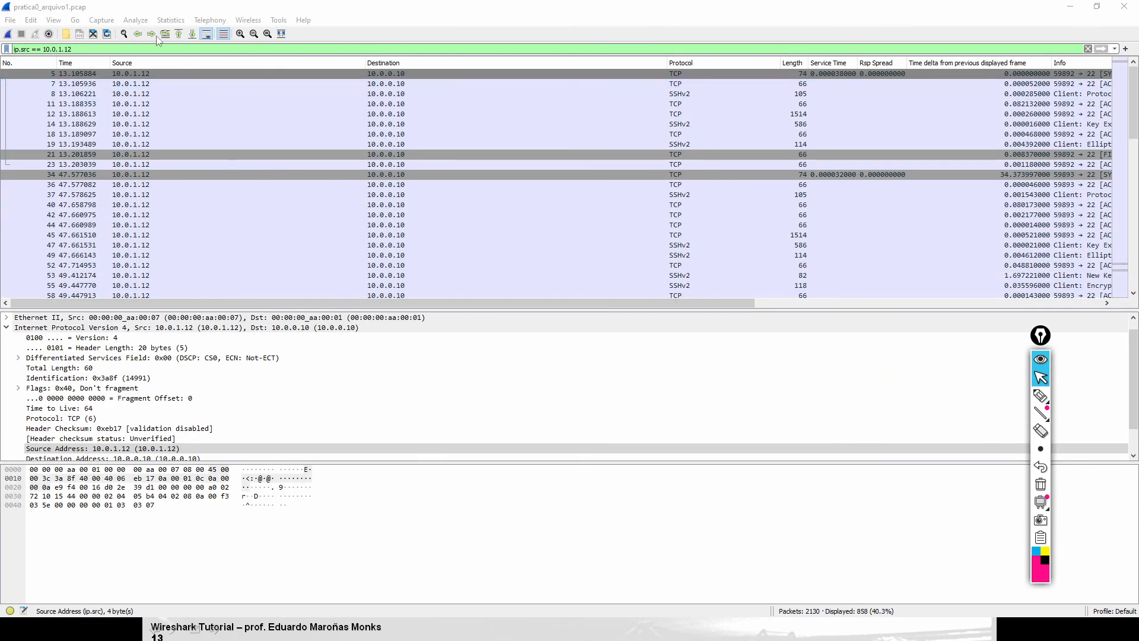
# Open the capture file properties, box the Displayed statistics column with the pen, and circle the ip.src == 10.0.1.12 filter.
pyautogui.click(171, 20)
pyautogui.click(178, 31)
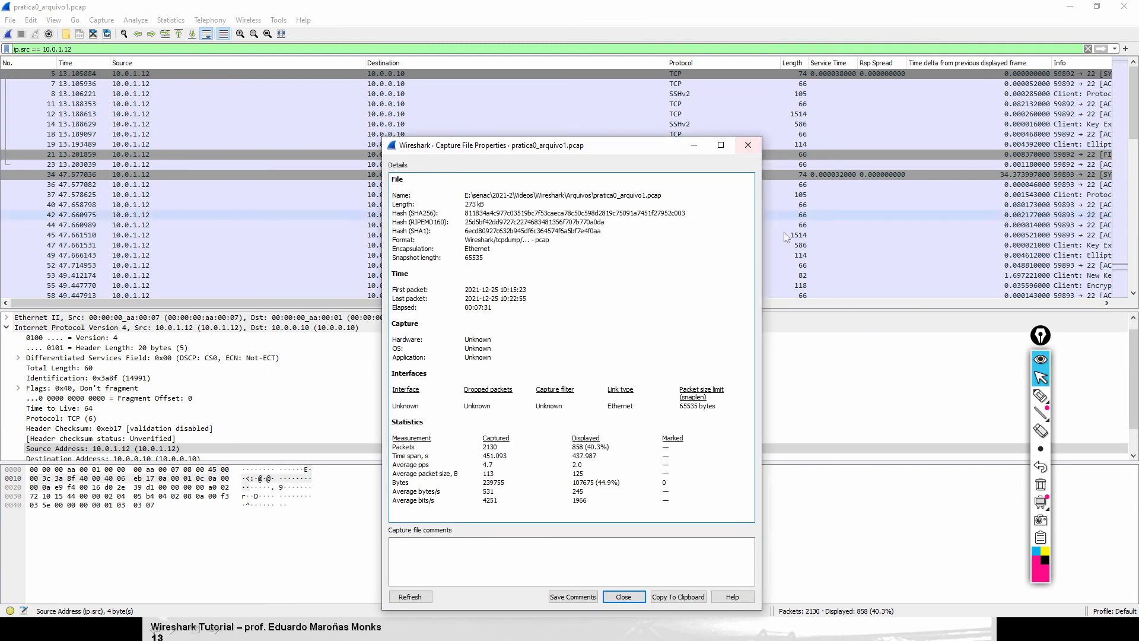
pyautogui.click(1040, 395)
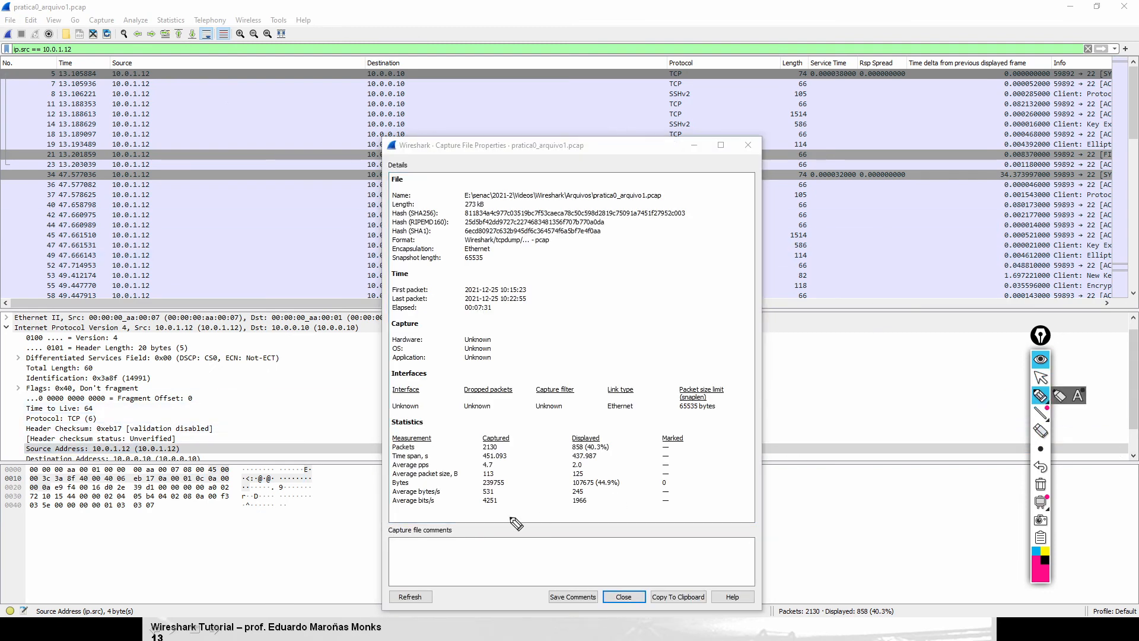
pyautogui.moveTo(561, 419); pyautogui.dragTo(561, 509)
pyautogui.moveTo(634, 417); pyautogui.dragTo(635, 520)
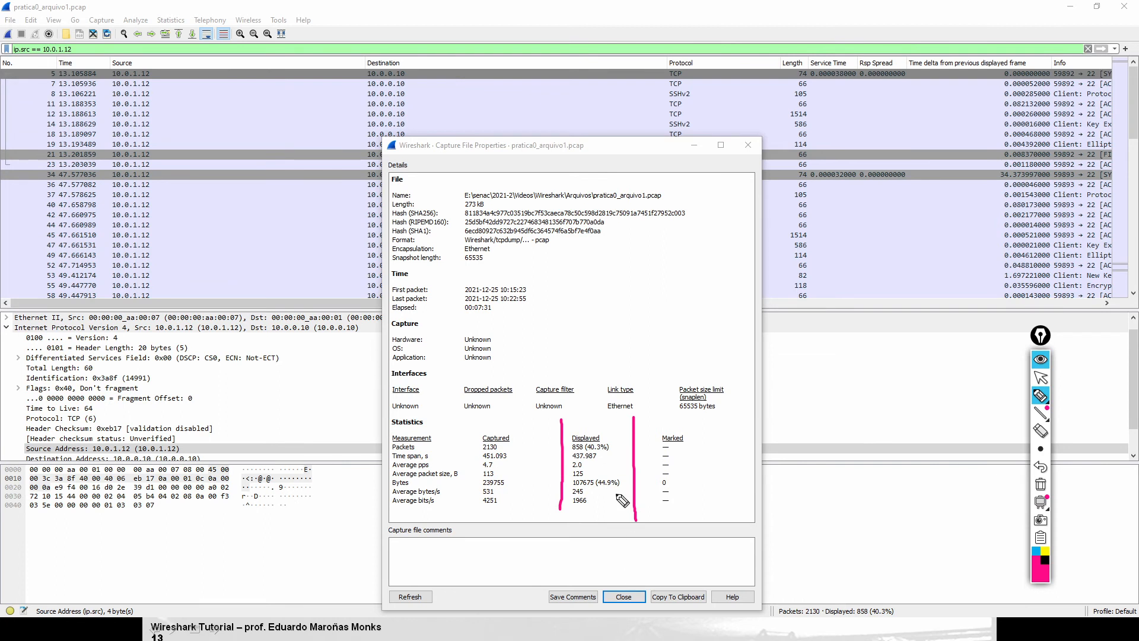
pyautogui.moveTo(568, 425); pyautogui.dragTo(621, 425)
pyautogui.moveTo(572, 511); pyautogui.dragTo(624, 515)
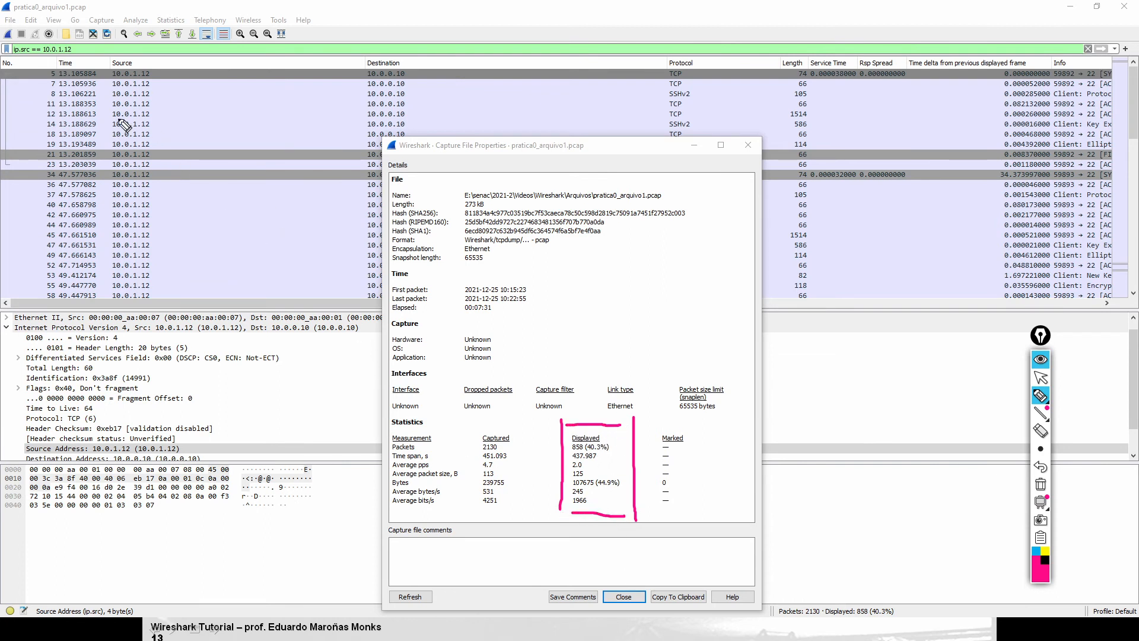
pyautogui.moveTo(18, 62)
pyautogui.mouseDown()
pyautogui.moveTo(80, 62)
pyautogui.moveTo(38, 36)
pyautogui.moveTo(19, 61)
pyautogui.mouseUp()
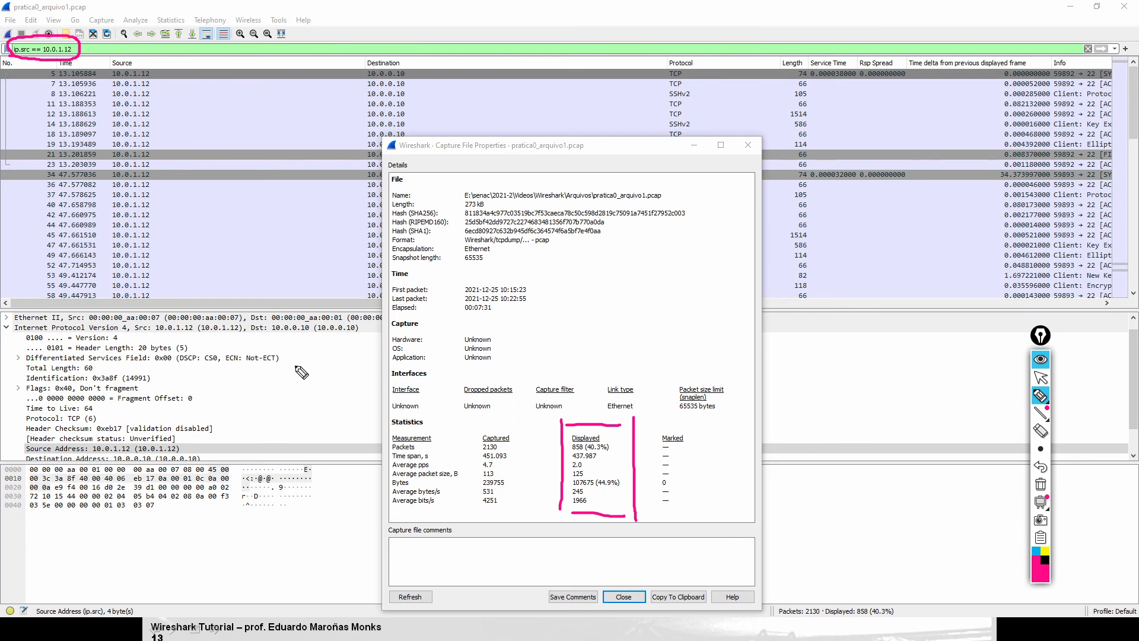
pyautogui.moveTo(305, 348); pyautogui.dragTo(307, 444)
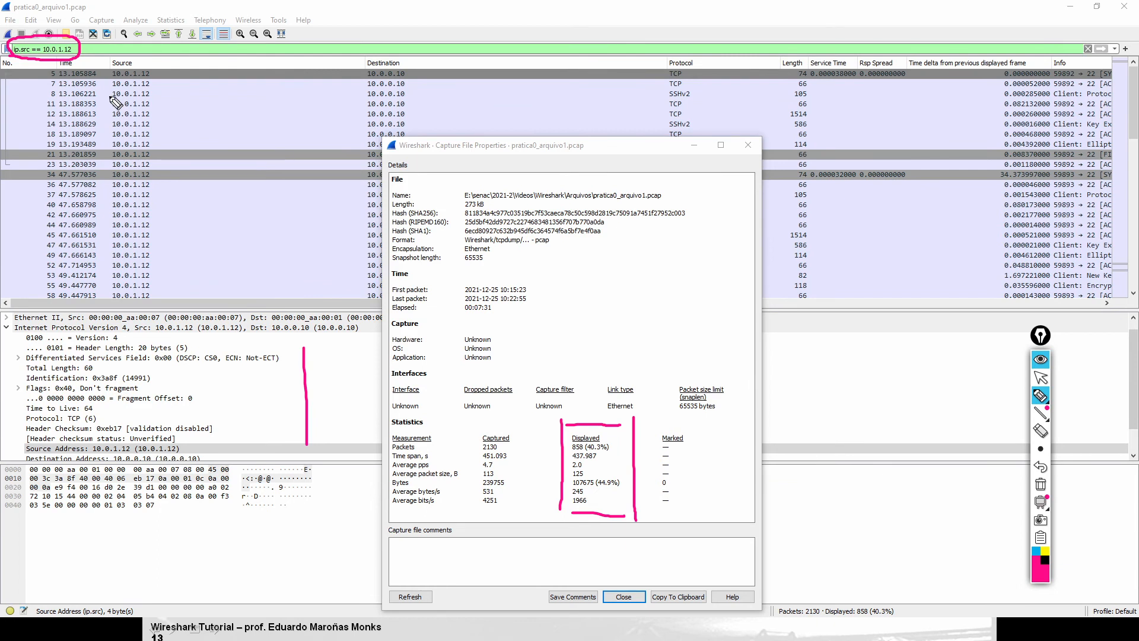
# Close the capture file properties and erase the pen marks around the statistics and filter.
pyautogui.click(1040, 377)
pyautogui.click(624, 596)
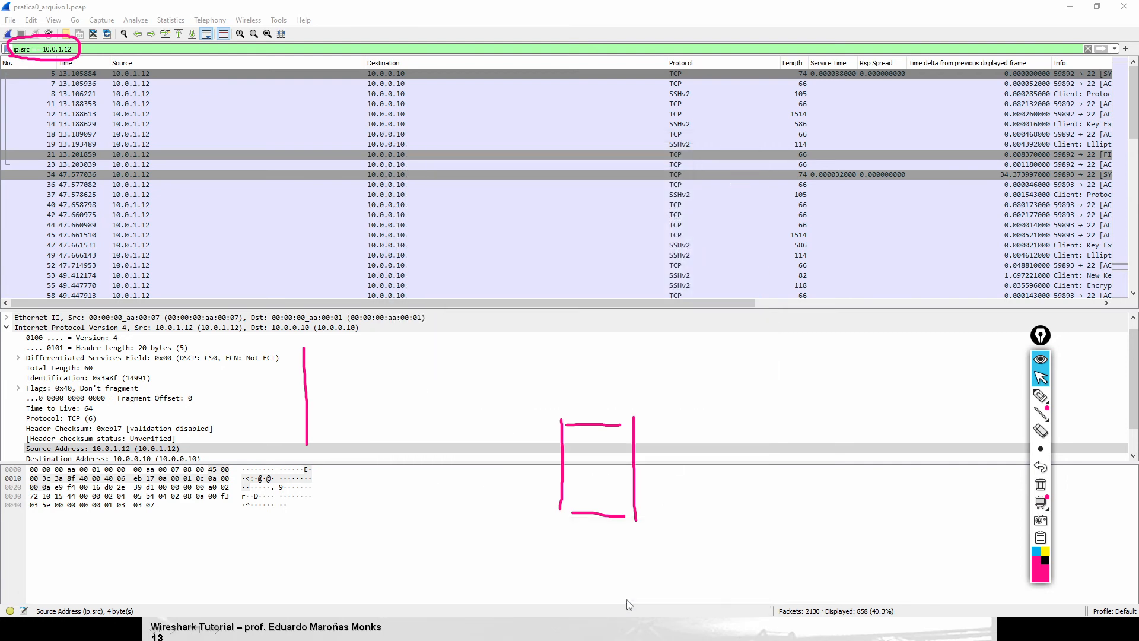
pyautogui.click(1041, 484)
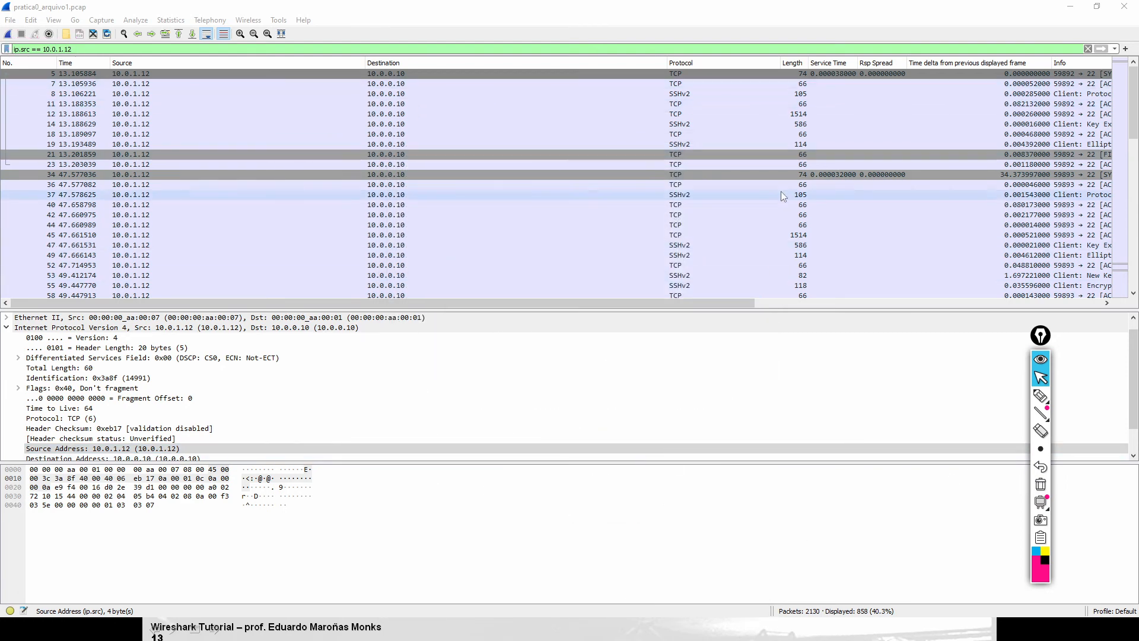
# Follow the TCP stream of frame 40.
pyautogui.click(400, 204)
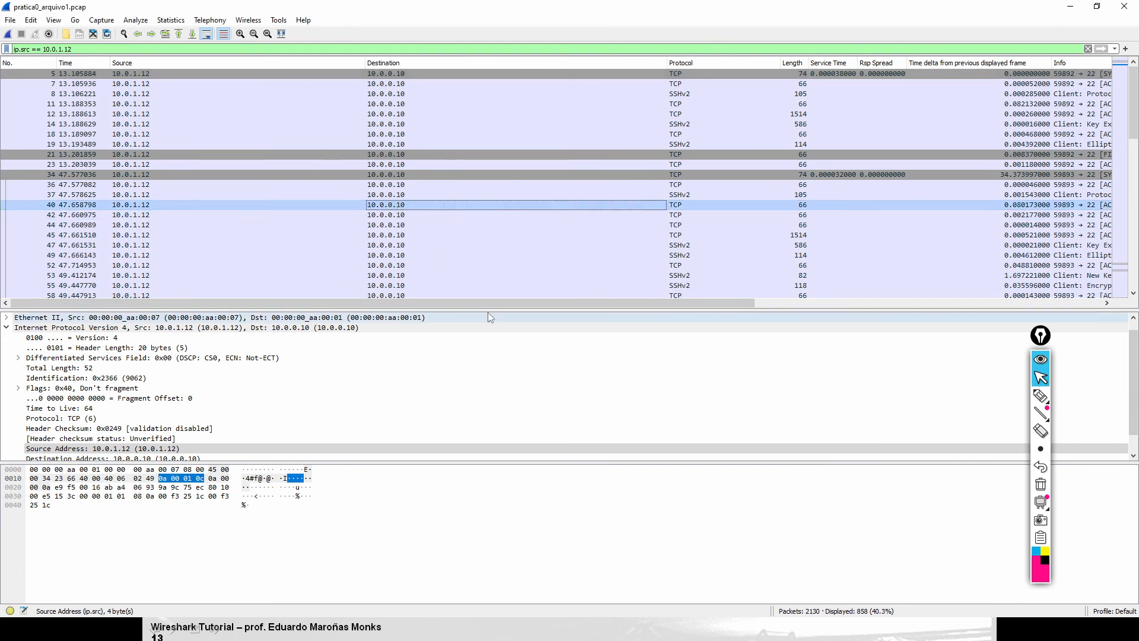
pyautogui.rightClick(385, 206)
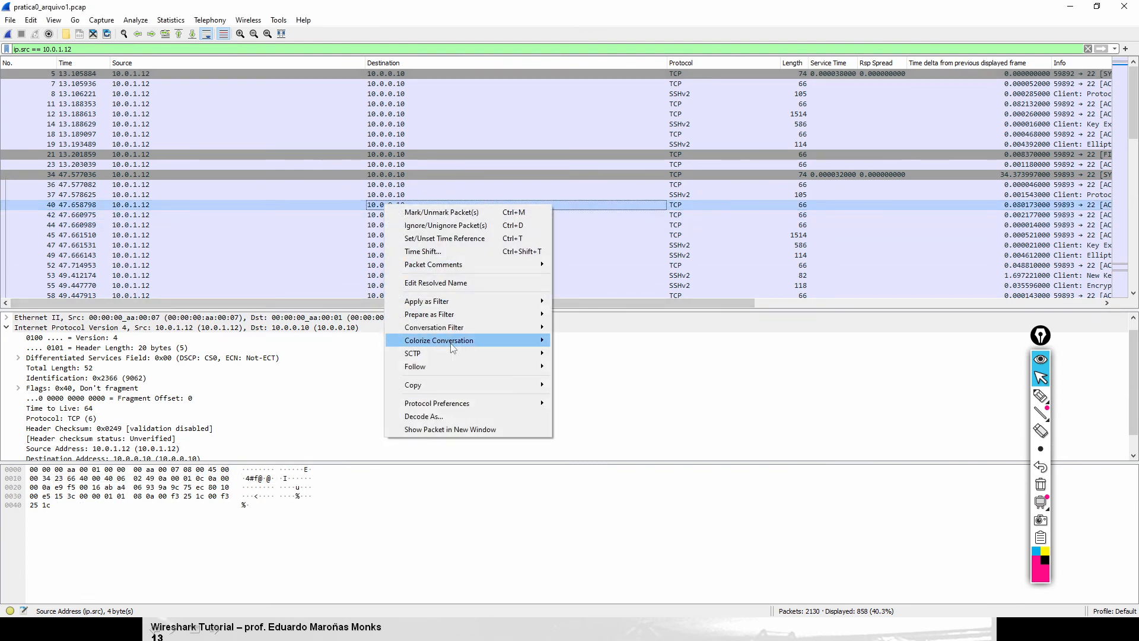
pyautogui.moveTo(450, 368)
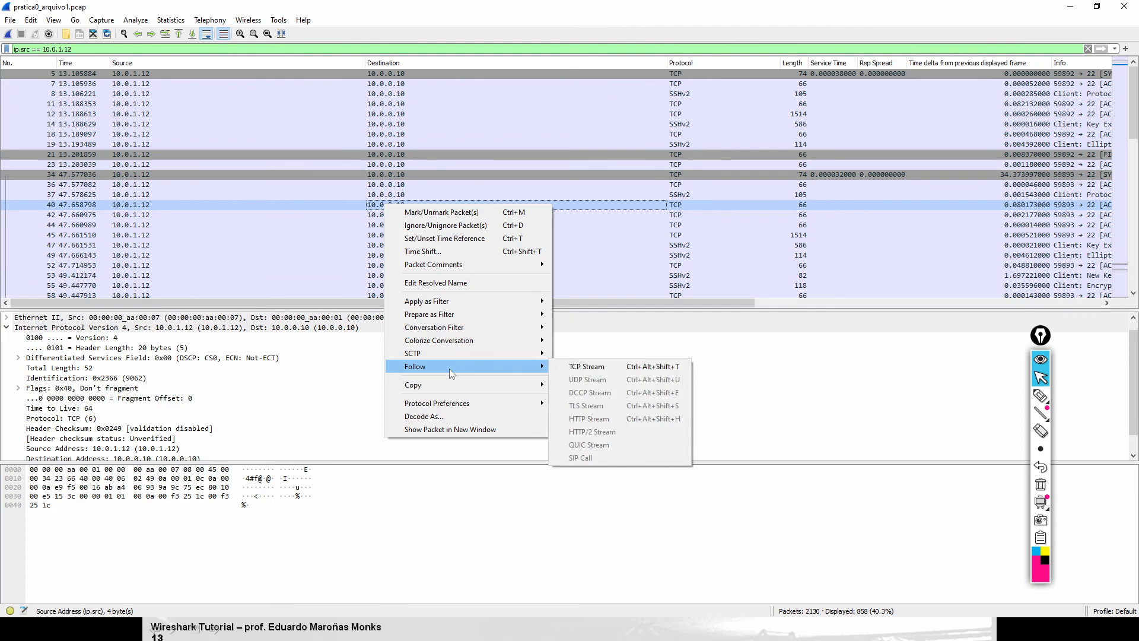
pyautogui.click(580, 368)
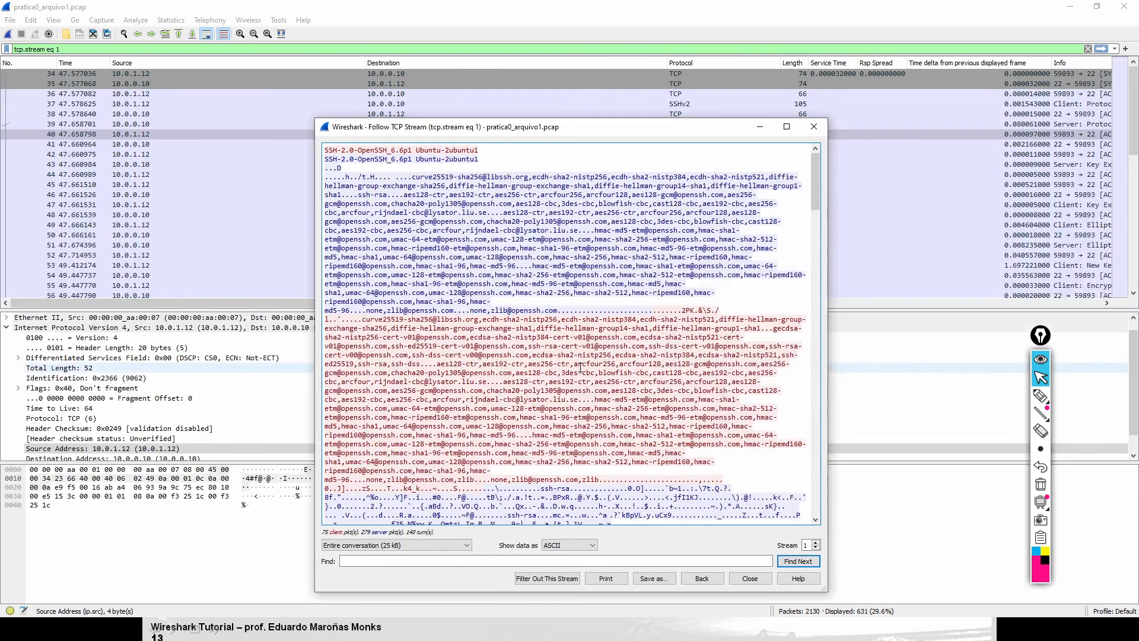
# Circle the tcp.stream eq 1 display filter with the pen.
pyautogui.click(1040, 396)
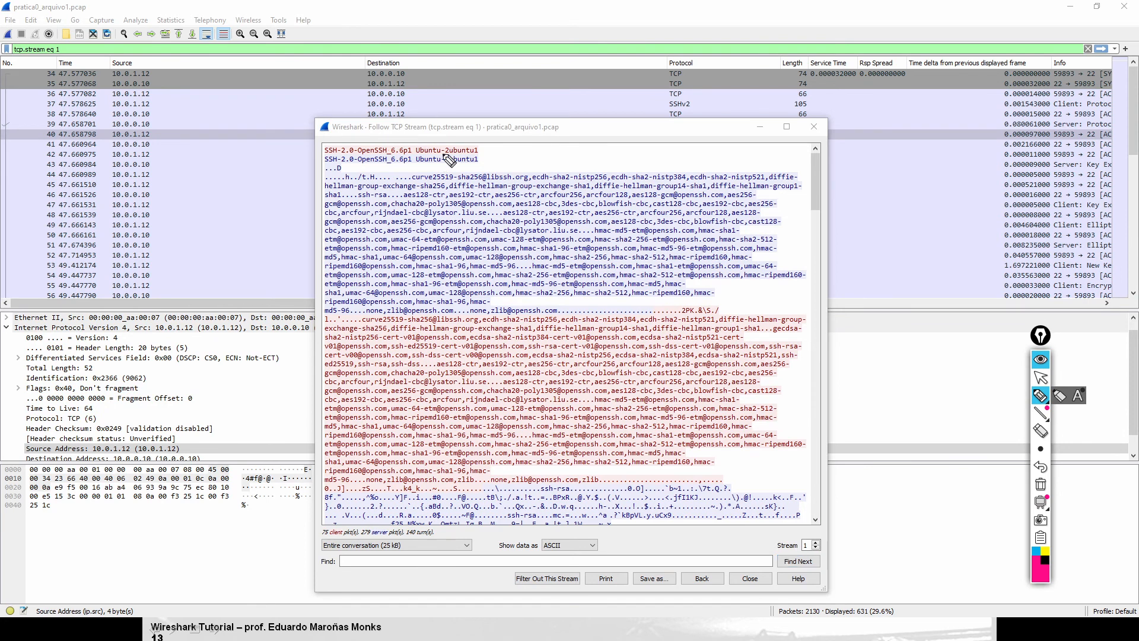
pyautogui.moveTo(11, 53)
pyautogui.mouseDown()
pyautogui.moveTo(60, 57)
pyautogui.moveTo(10, 40)
pyautogui.moveTo(7, 58)
pyautogui.mouseUp()
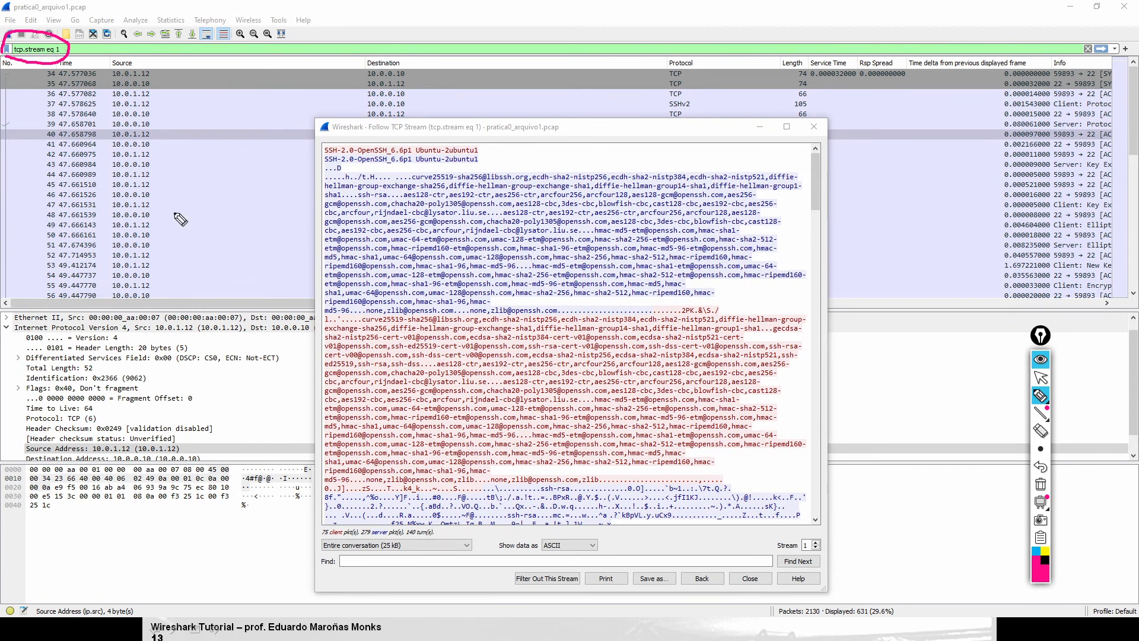
pyautogui.click(1042, 377)
# Look through the followed stream's content and underline the Stream number label with the pen.
pyautogui.moveTo(816, 176)
pyautogui.mouseDown()
pyautogui.moveTo(802, 527)
pyautogui.moveTo(802, 159)
pyautogui.mouseUp()
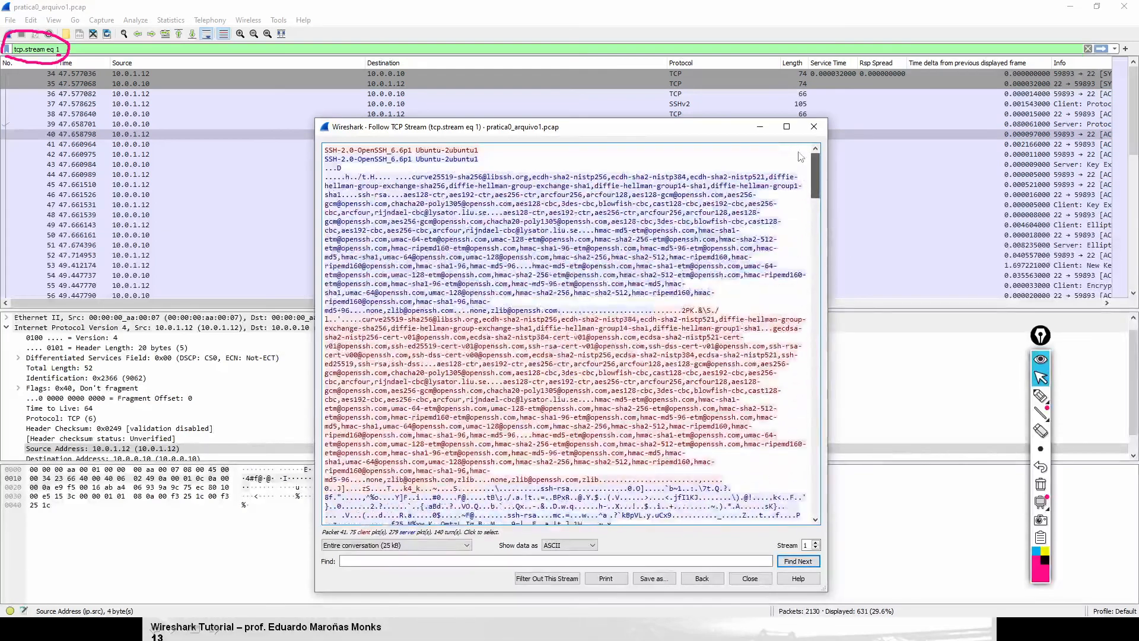
pyautogui.click(1040, 395)
pyautogui.moveTo(773, 553); pyautogui.dragTo(790, 554)
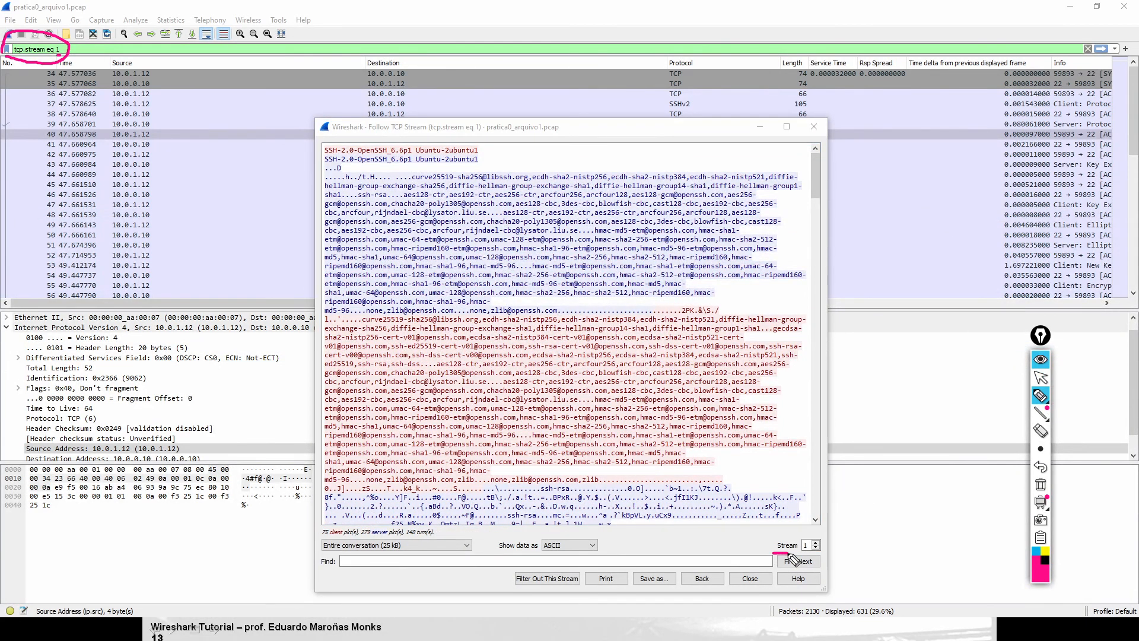
pyautogui.click(1040, 378)
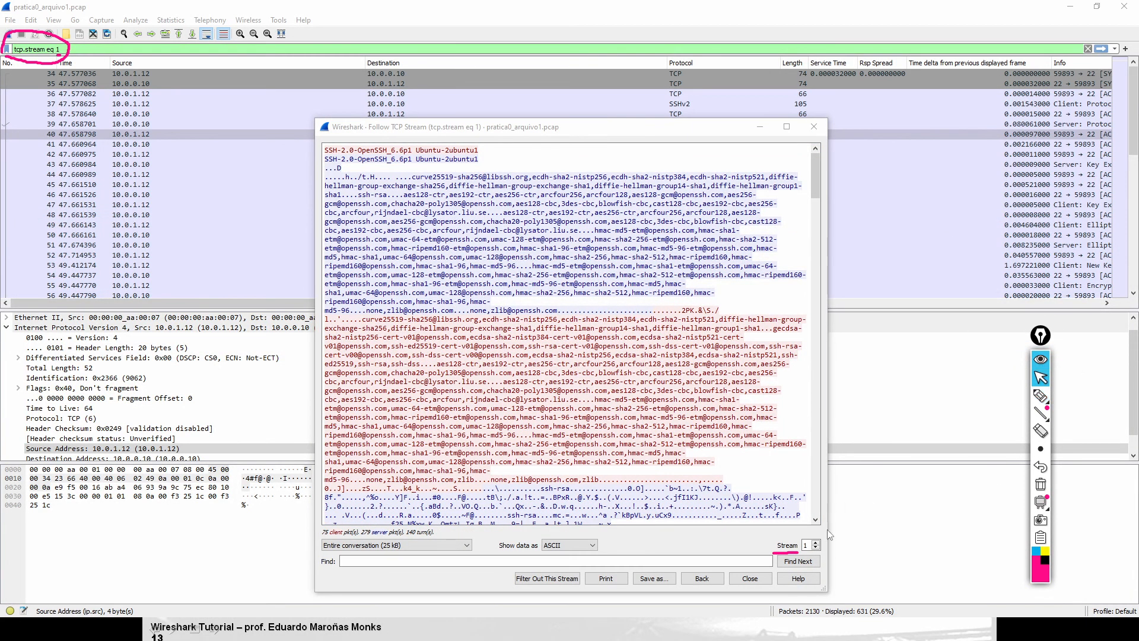
# Step through the followed TCP streams, going back to stream 0 and forward up to stream 7.
pyautogui.click(816, 546)
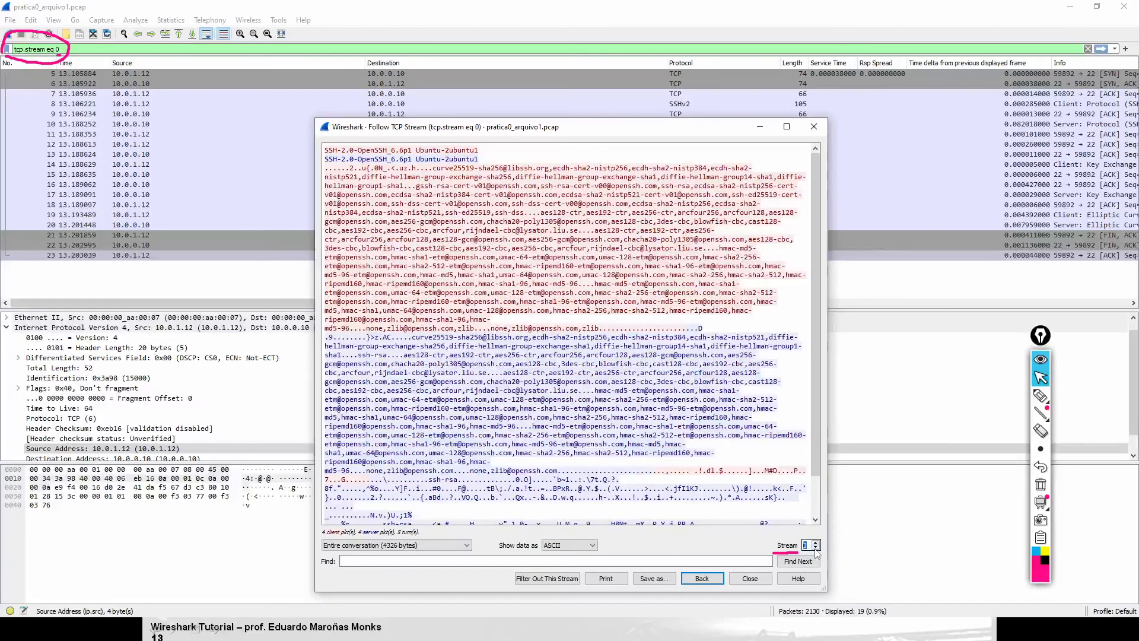
pyautogui.click(817, 546)
pyautogui.click(817, 543)
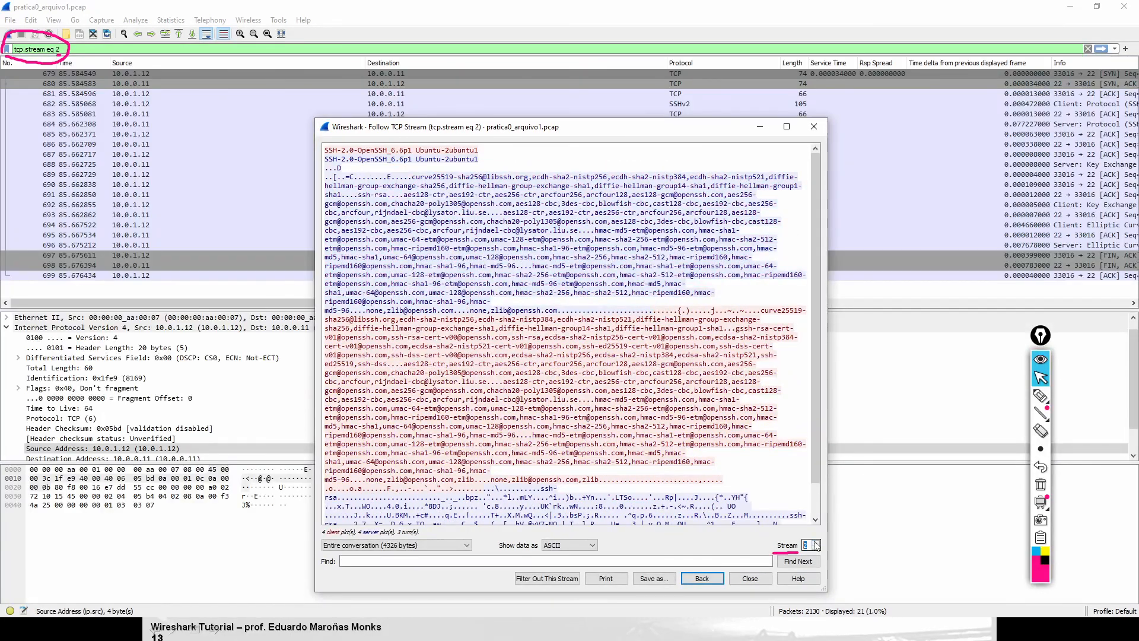
pyautogui.click(816, 542)
pyautogui.click(816, 543)
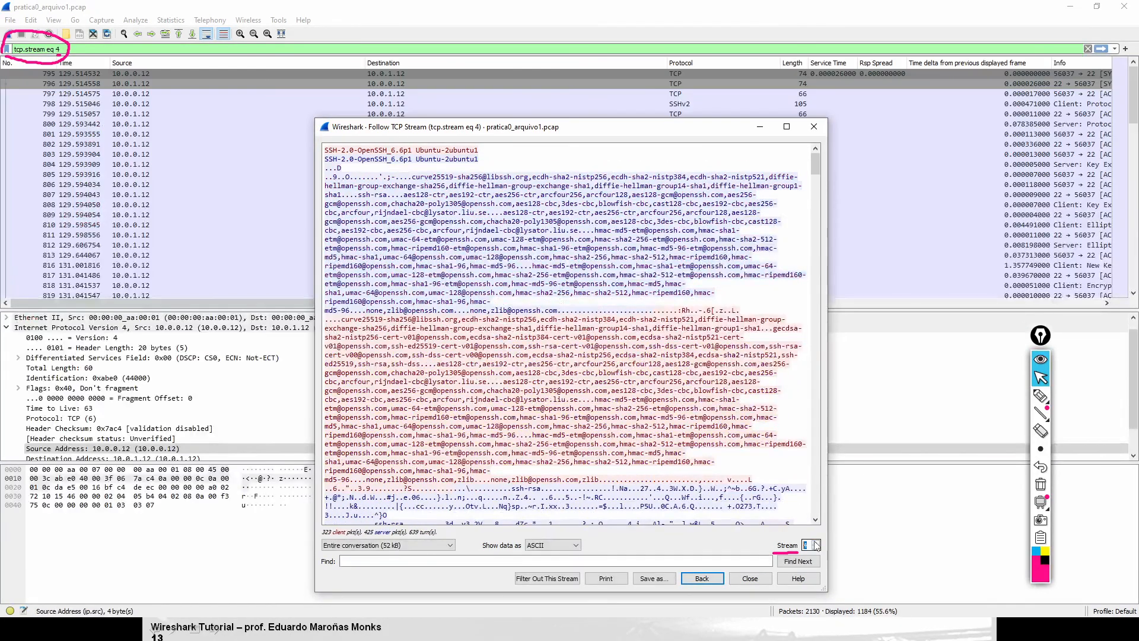
pyautogui.click(816, 543)
pyautogui.click(817, 543)
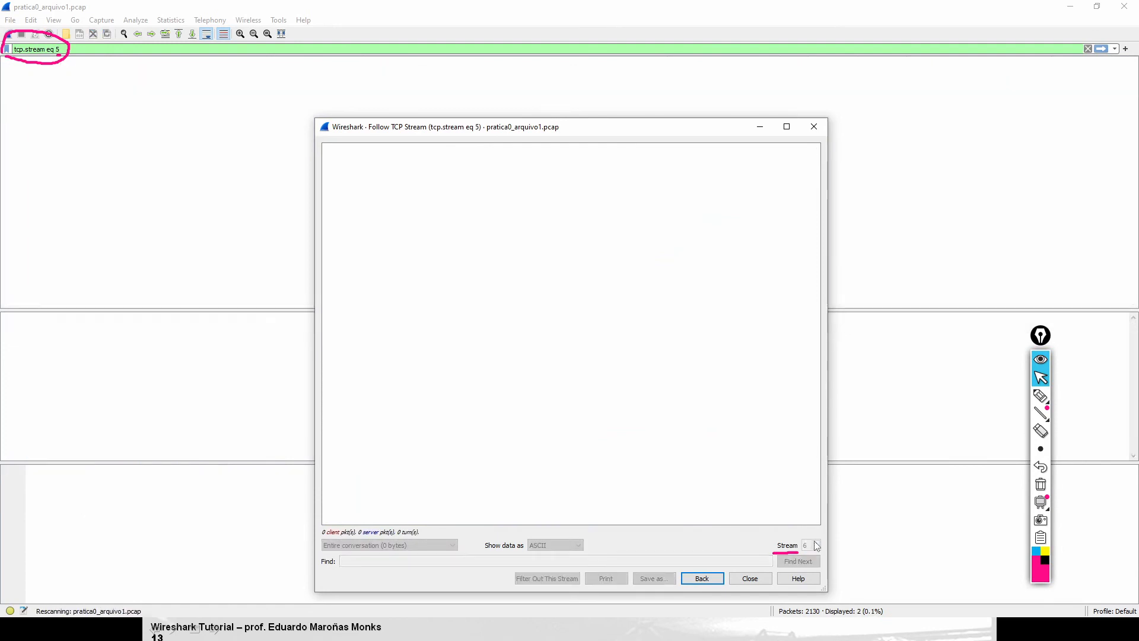
pyautogui.click(816, 543)
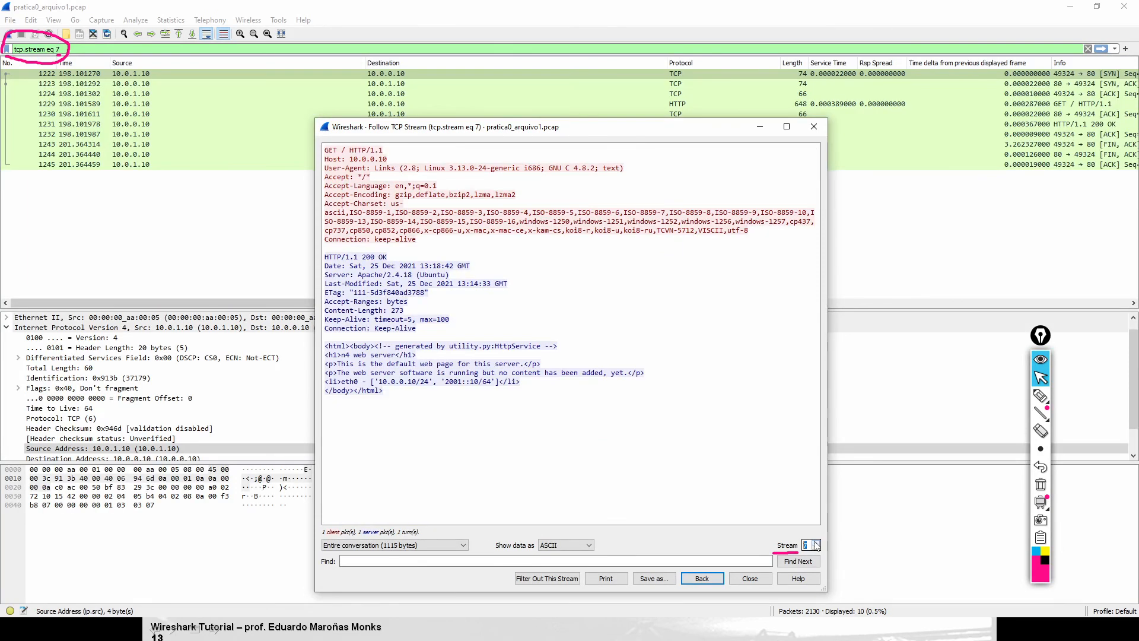
# Step the followed TCP streams forward from stream 7 up to stream 11.
pyautogui.click(816, 542)
pyautogui.click(816, 543)
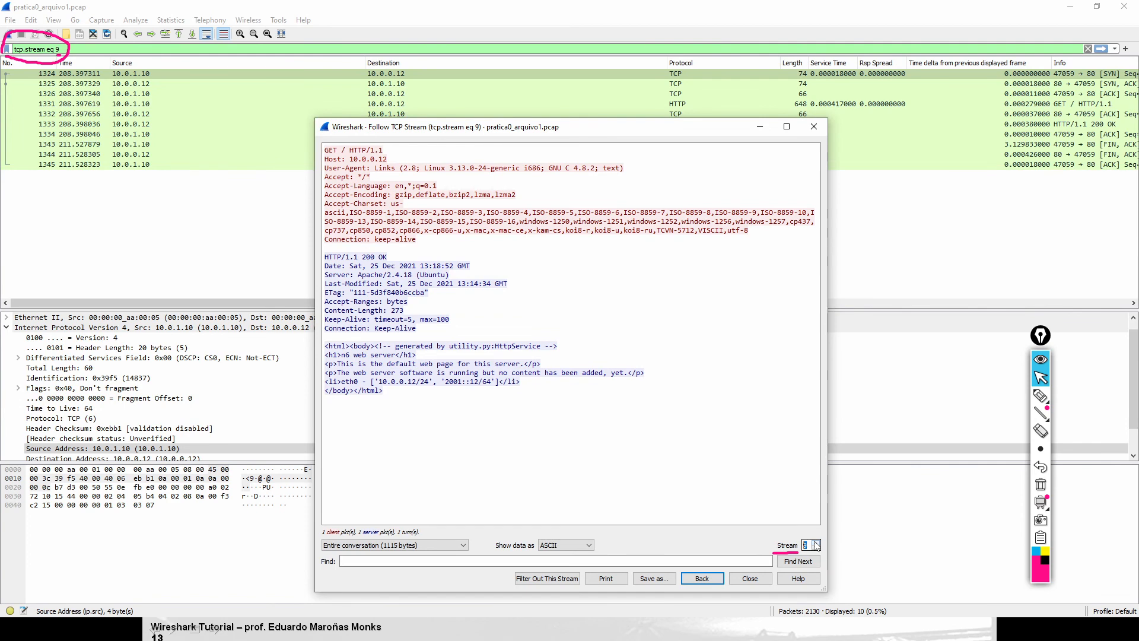
pyautogui.click(817, 543)
pyautogui.click(816, 543)
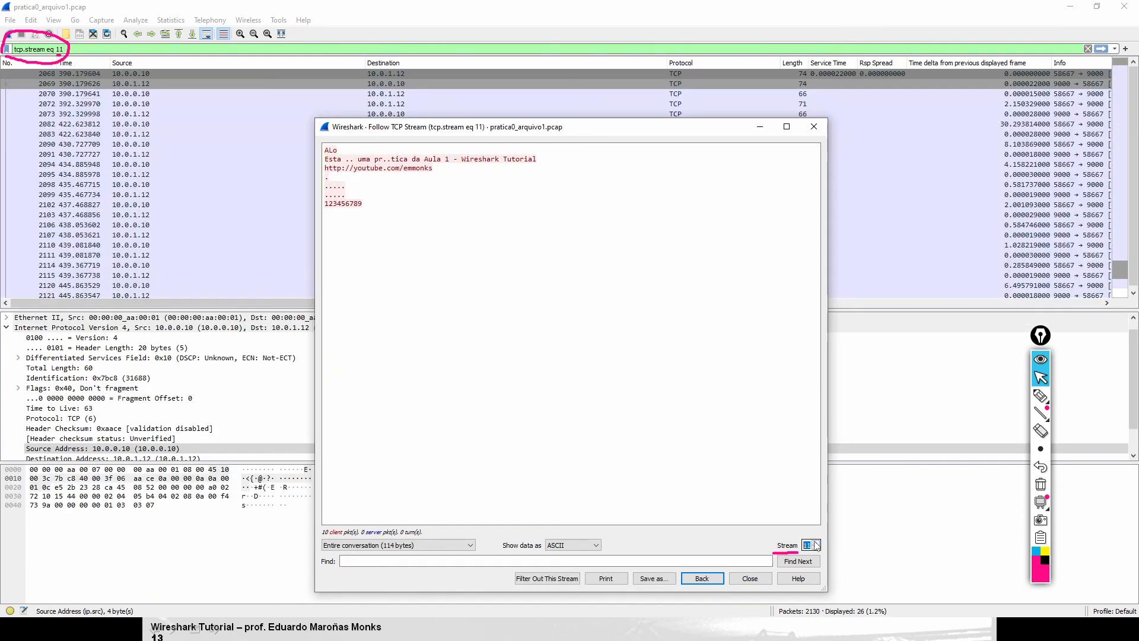
# Step the followed TCP streams back down from stream 11 to stream 1.
pyautogui.click(816, 548)
pyautogui.click(816, 548)
pyautogui.click(815, 548)
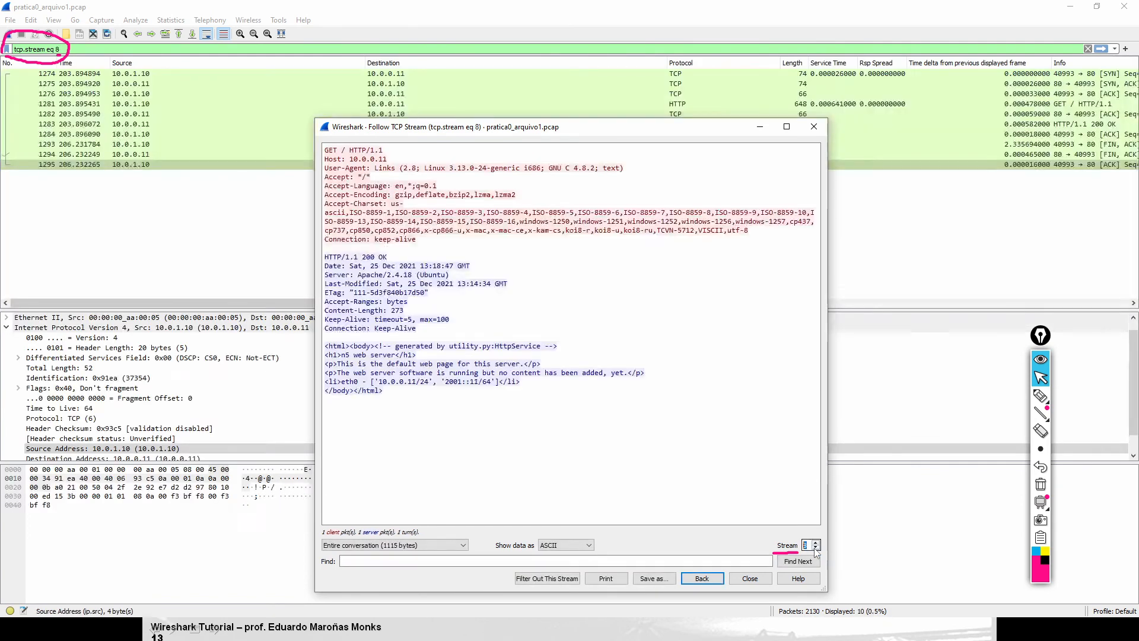
pyautogui.click(816, 548)
pyautogui.click(815, 547)
pyautogui.click(816, 548)
pyautogui.click(816, 547)
pyautogui.click(816, 547)
pyautogui.click(815, 547)
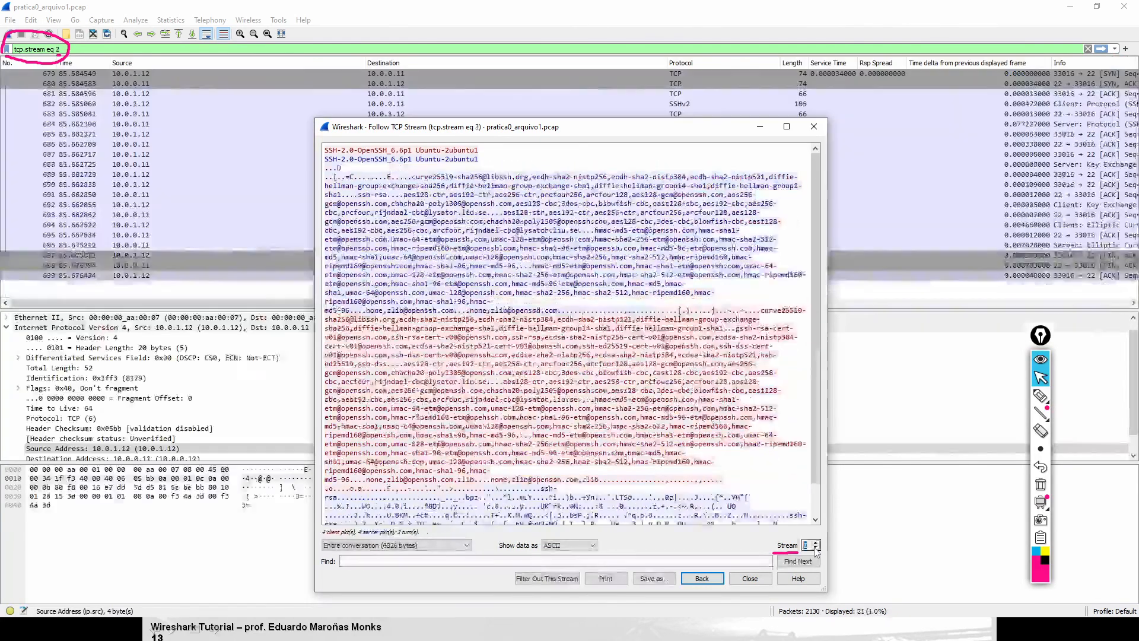
pyautogui.click(816, 547)
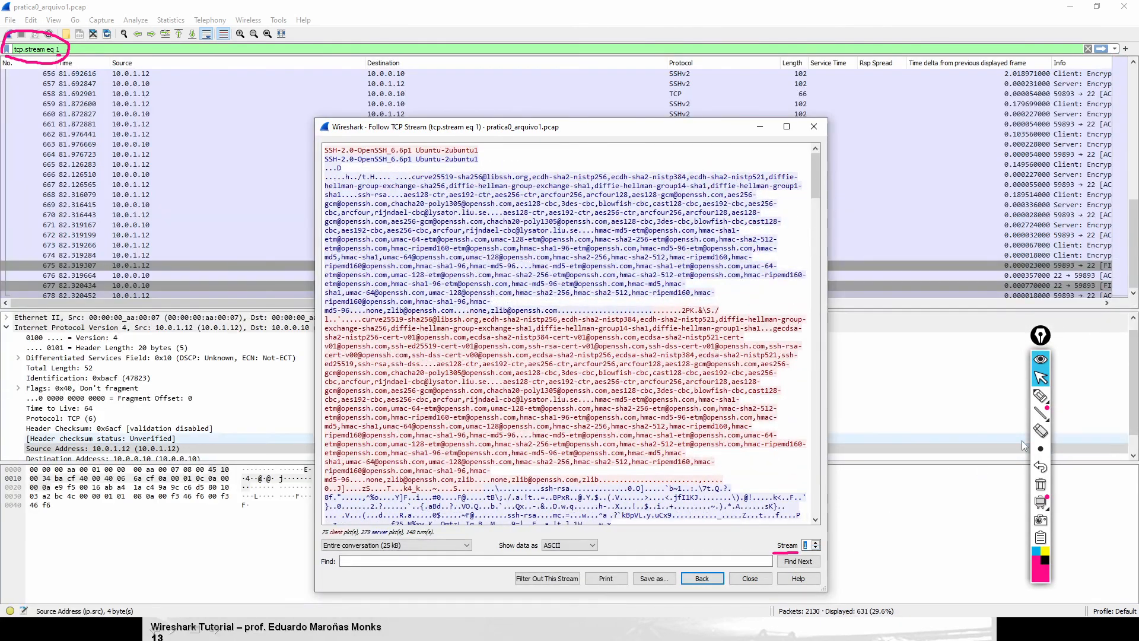
# Clear all pen marks from the screen and close the Follow TCP Stream window.
pyautogui.click(1041, 484)
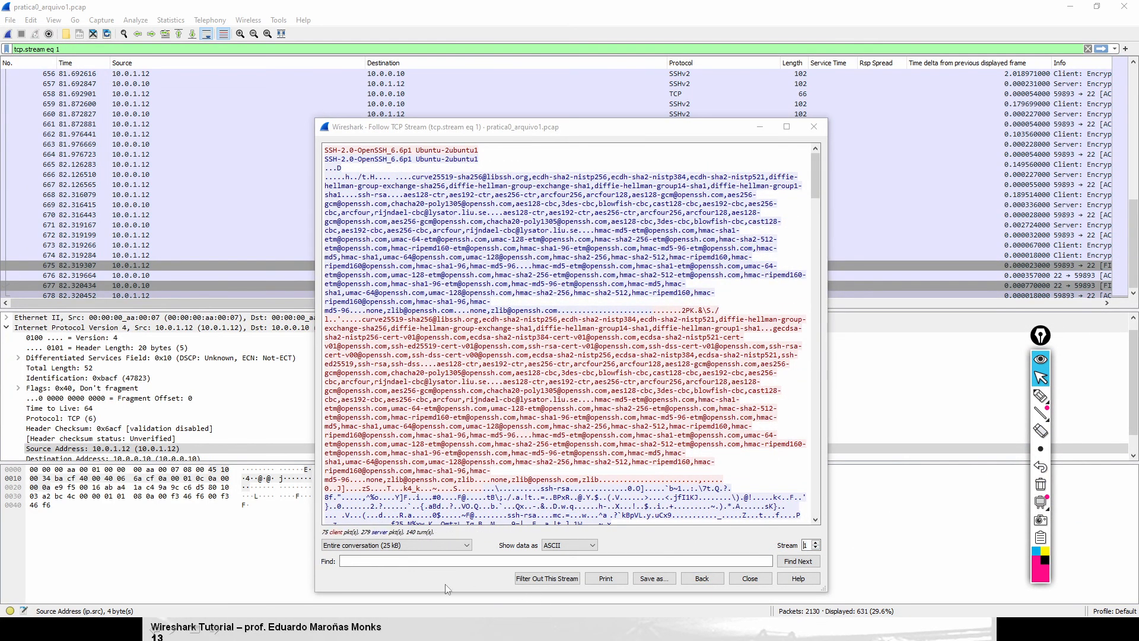
pyautogui.click(751, 578)
# Circle the tcp.stream eq 1 display filter with the pen and return to the normal cursor.
pyautogui.click(1040, 395)
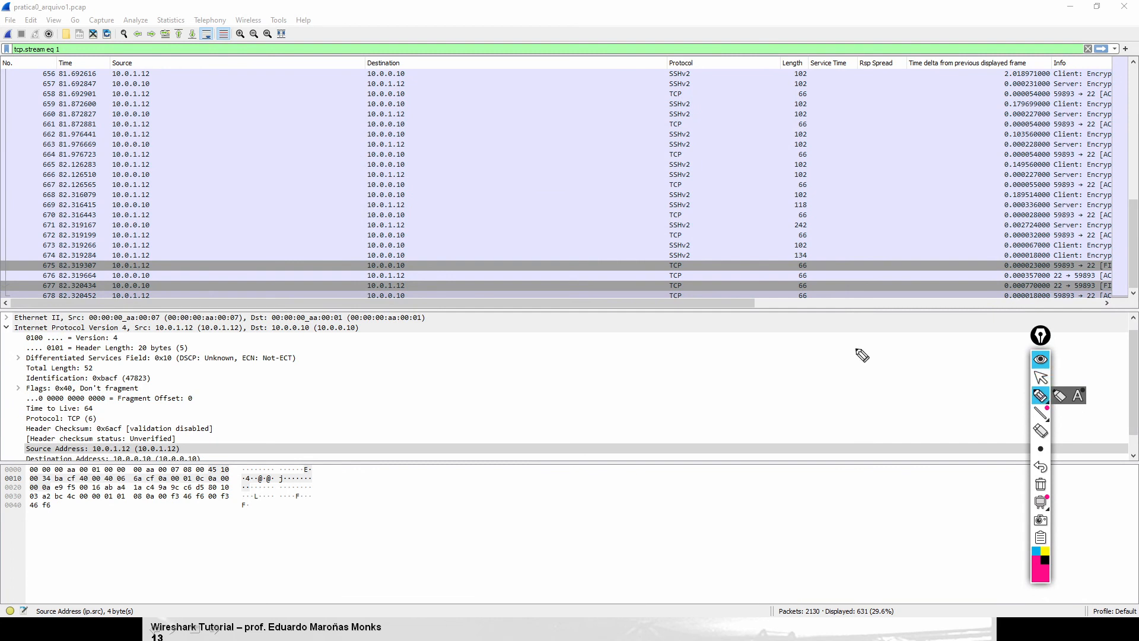
pyautogui.moveTo(12, 60)
pyautogui.mouseDown()
pyautogui.moveTo(56, 64)
pyautogui.moveTo(4, 48)
pyautogui.moveTo(35, 62)
pyautogui.mouseUp()
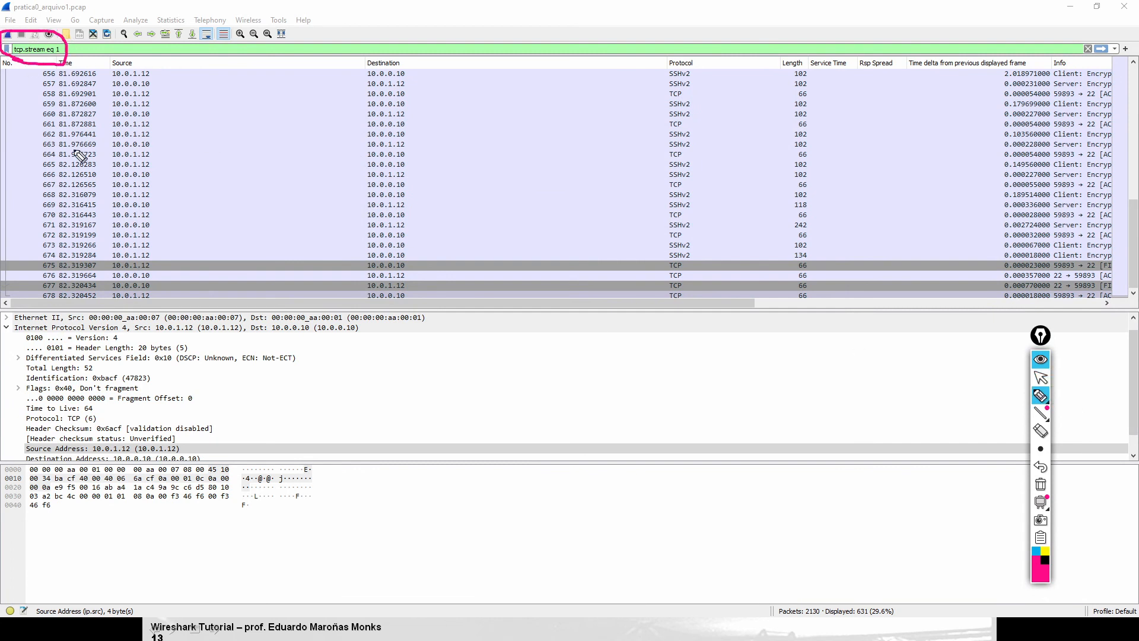
pyautogui.click(1040, 379)
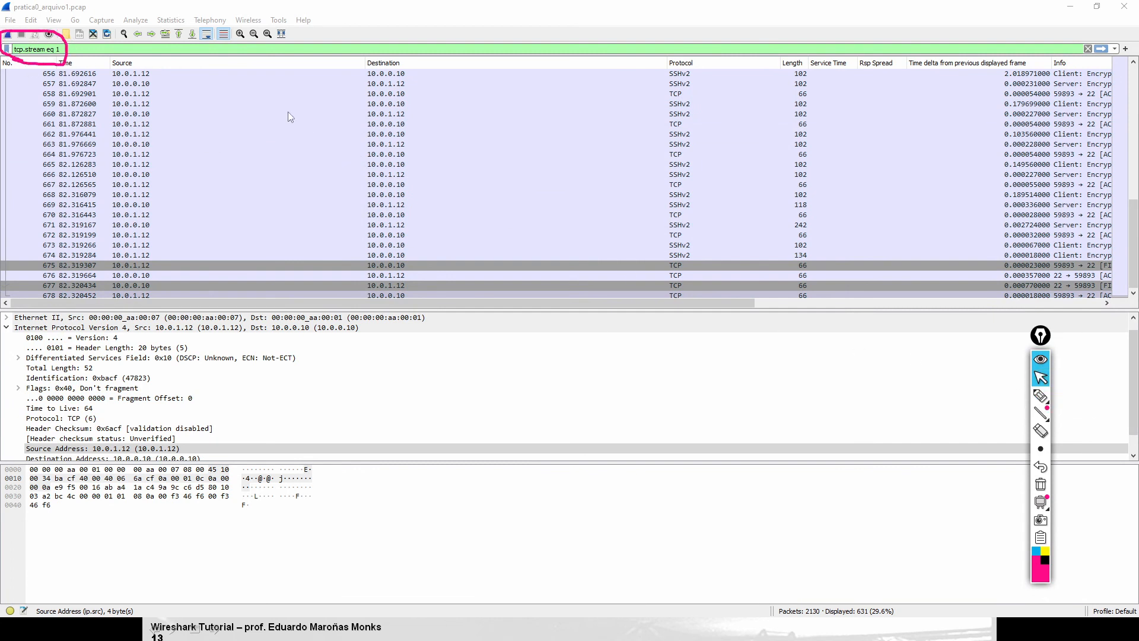
# Open the capture file properties and bracket the Displayed statistics column with two vertical pen lines.
pyautogui.click(171, 20)
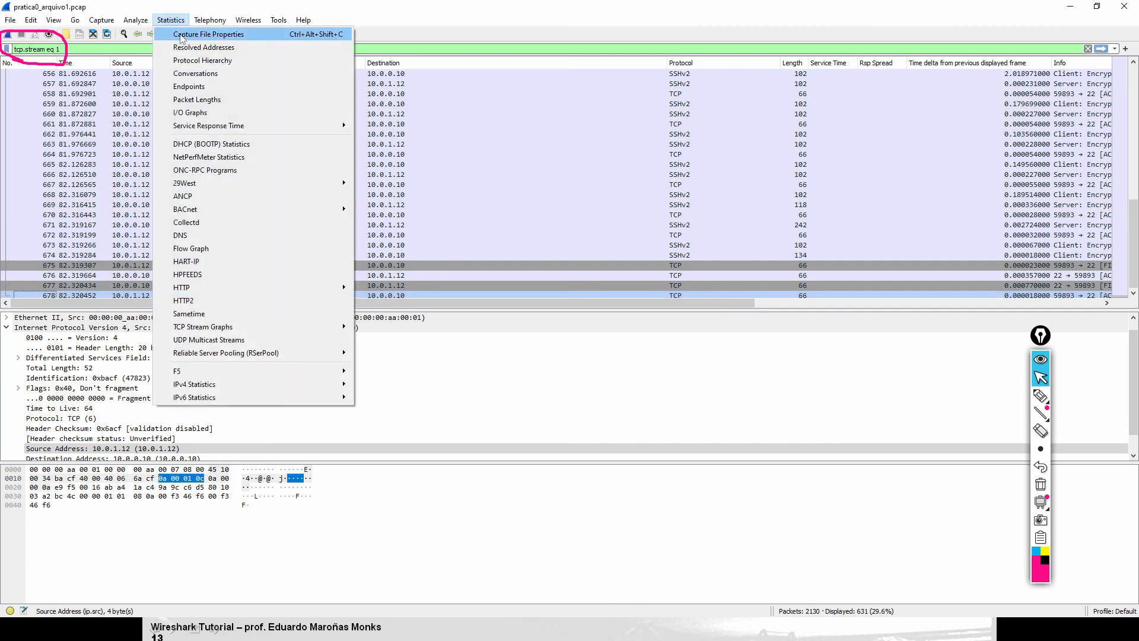
pyautogui.click(183, 31)
pyautogui.click(1040, 395)
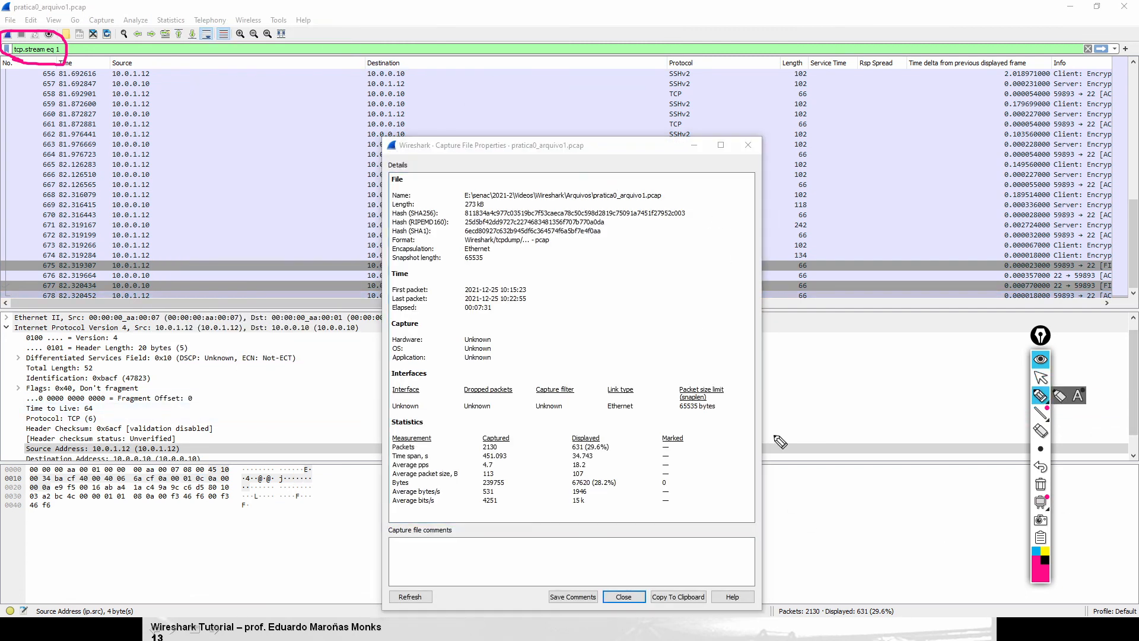
pyautogui.moveTo(557, 422); pyautogui.dragTo(554, 512)
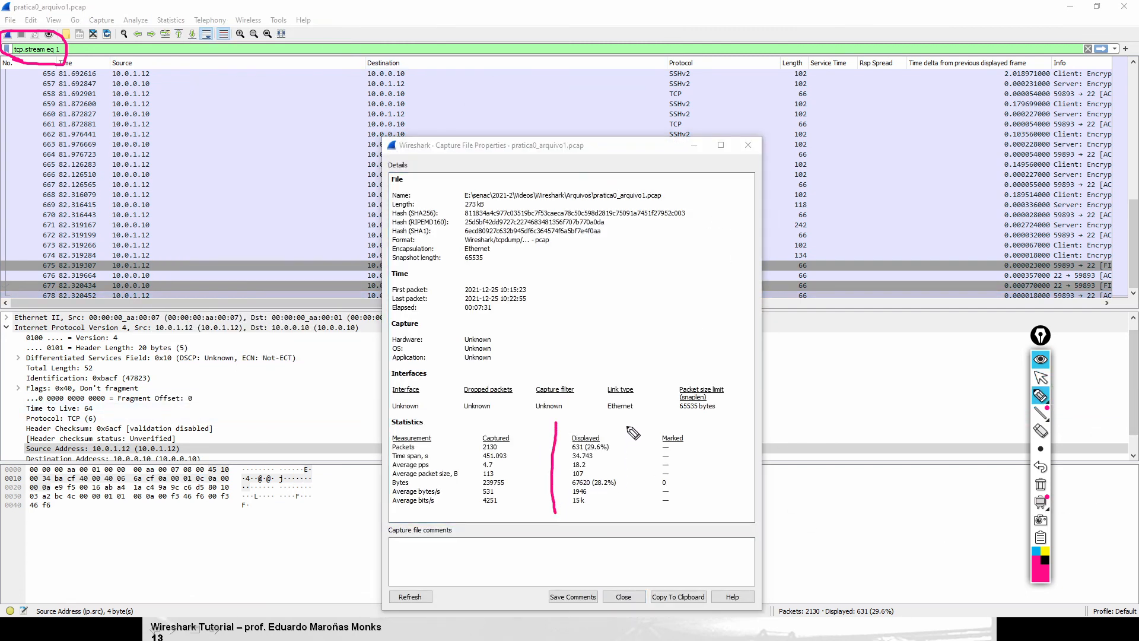
pyautogui.moveTo(627, 424); pyautogui.dragTo(626, 504)
# Draw an arrow to the display filter, mark the Displayed column's values, and circle its Average bits/s value.
pyautogui.moveTo(78, 43)
pyautogui.mouseDown()
pyautogui.moveTo(105, 45)
pyautogui.moveTo(89, 56)
pyautogui.mouseUp()
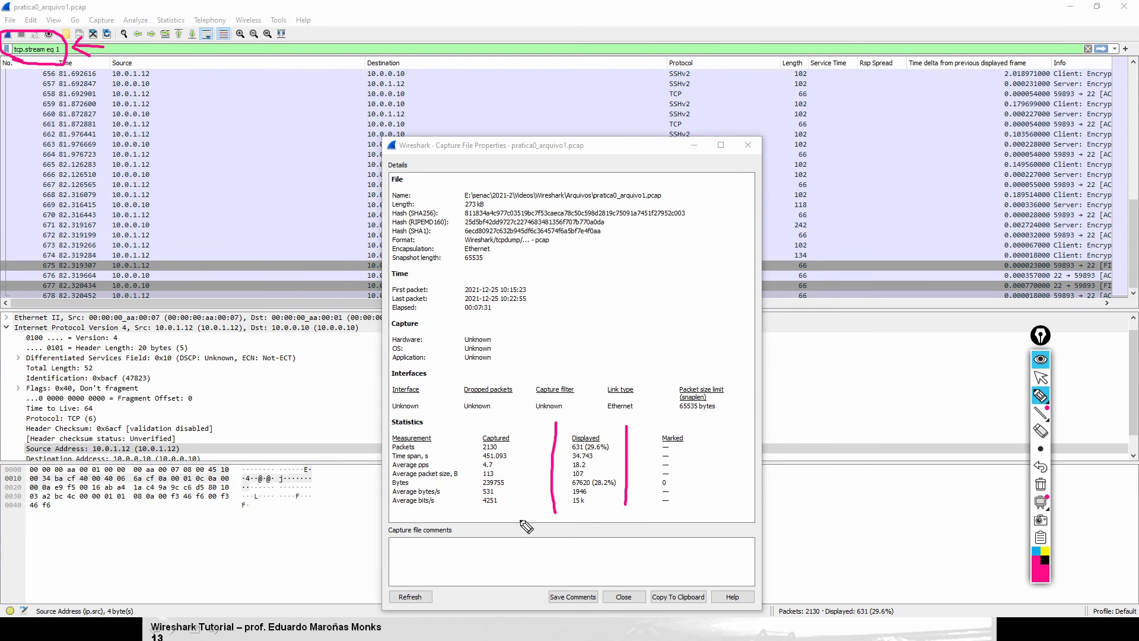
pyautogui.moveTo(595, 455); pyautogui.dragTo(617, 438)
pyautogui.moveTo(592, 471); pyautogui.dragTo(588, 469)
pyautogui.moveTo(571, 510)
pyautogui.mouseDown()
pyautogui.moveTo(593, 502)
pyautogui.moveTo(565, 499)
pyautogui.moveTo(570, 510)
pyautogui.mouseUp()
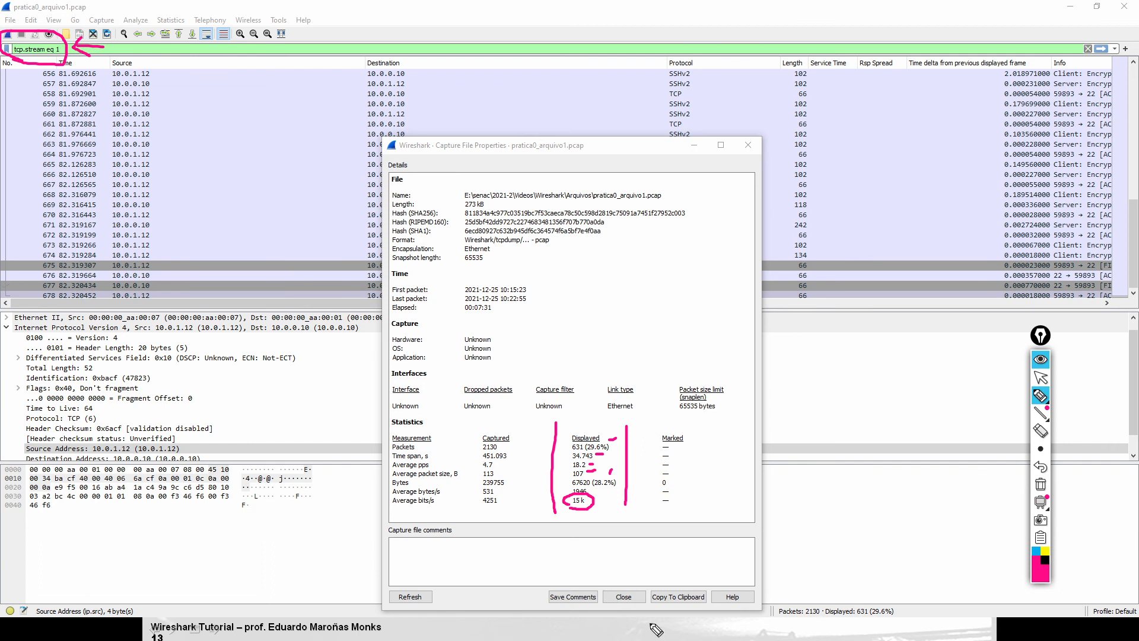
# Clear the pen marks and close the Capture File Properties window.
pyautogui.click(1043, 381)
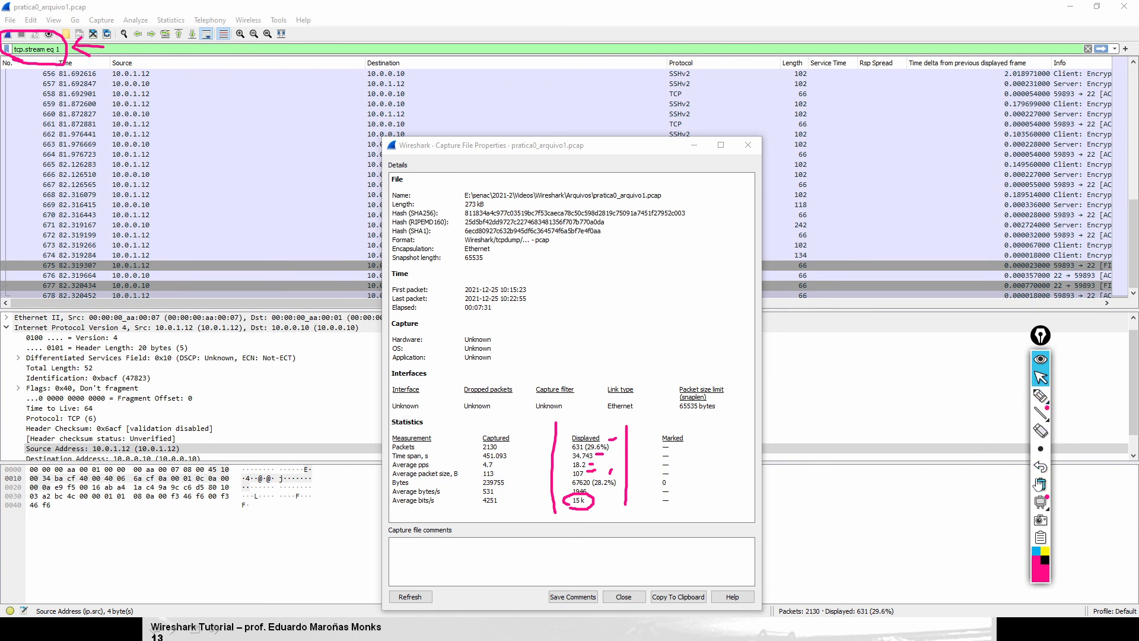
pyautogui.click(1041, 484)
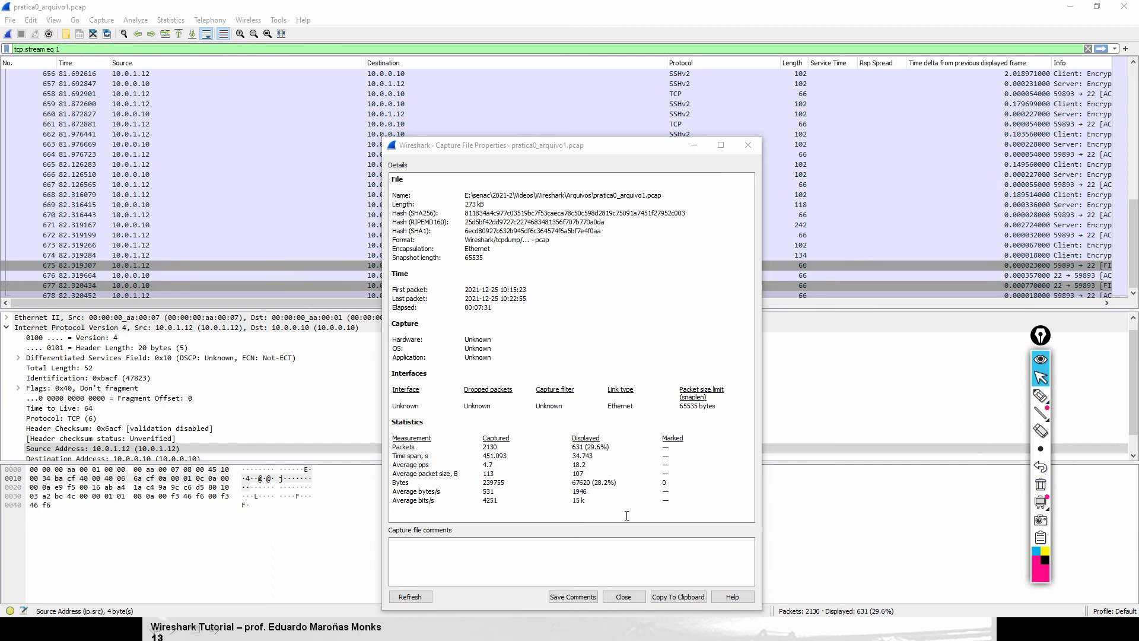
pyautogui.click(748, 144)
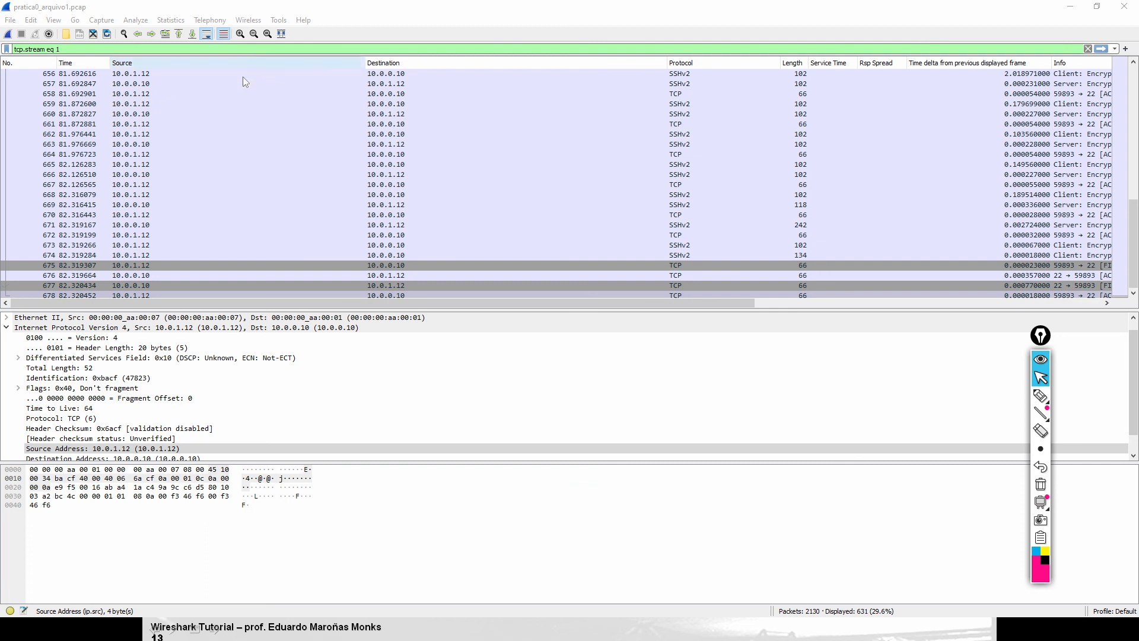
# Open the Conversations statistics and shift the window slightly away from the screen edge.
pyautogui.click(172, 21)
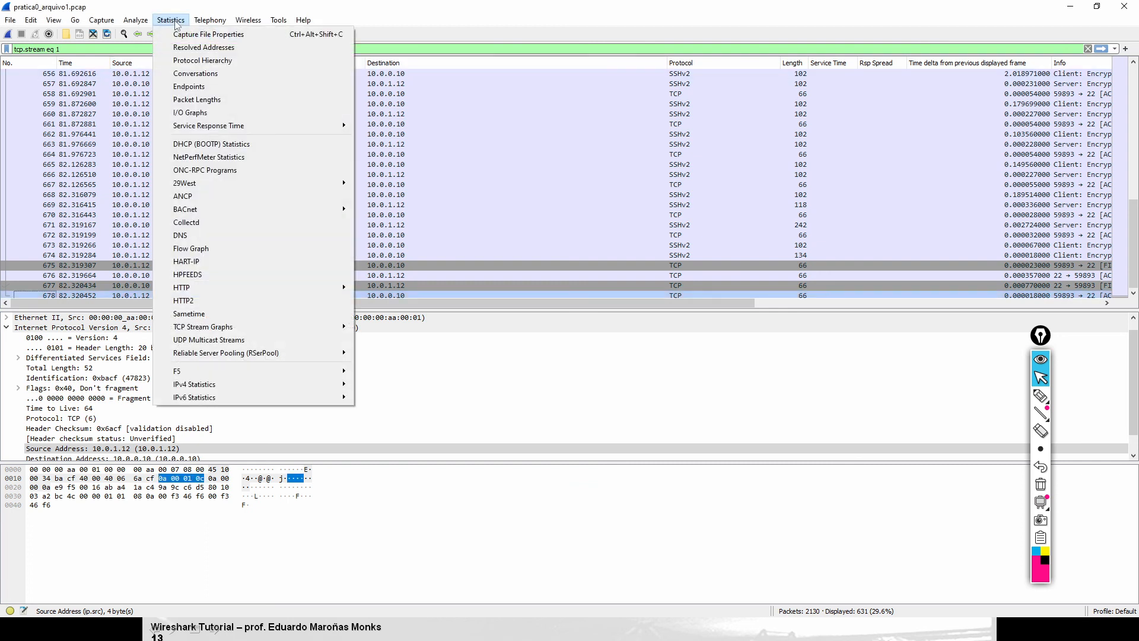
pyautogui.click(196, 73)
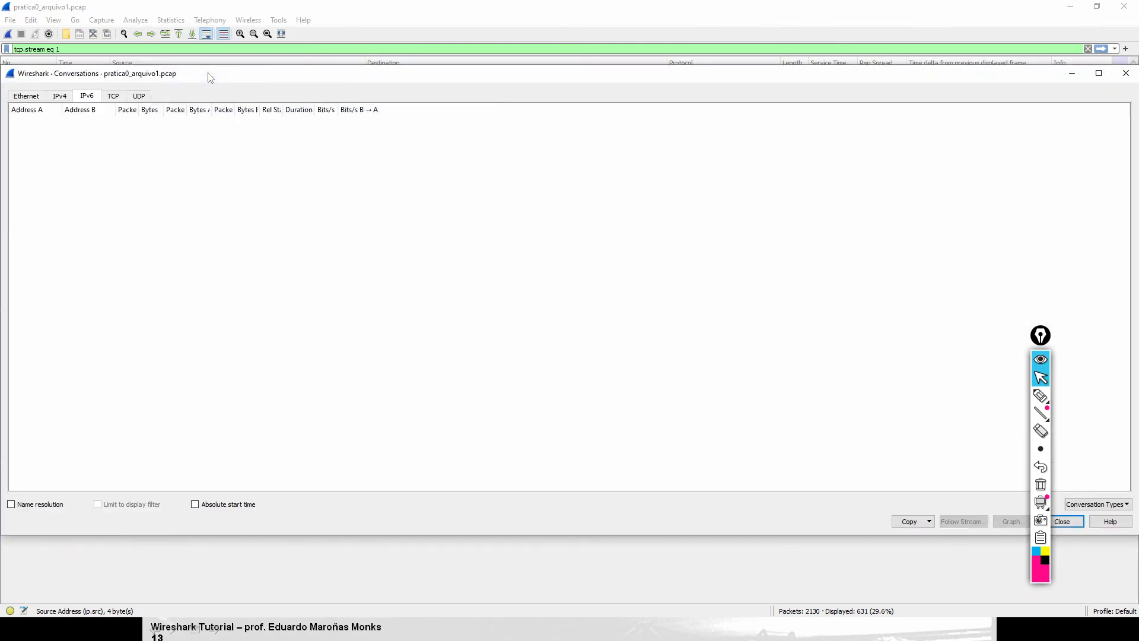
pyautogui.moveTo(290, 73)
pyautogui.mouseDown()
pyautogui.moveTo(377, 74)
pyautogui.moveTo(311, 75)
pyautogui.mouseUp()
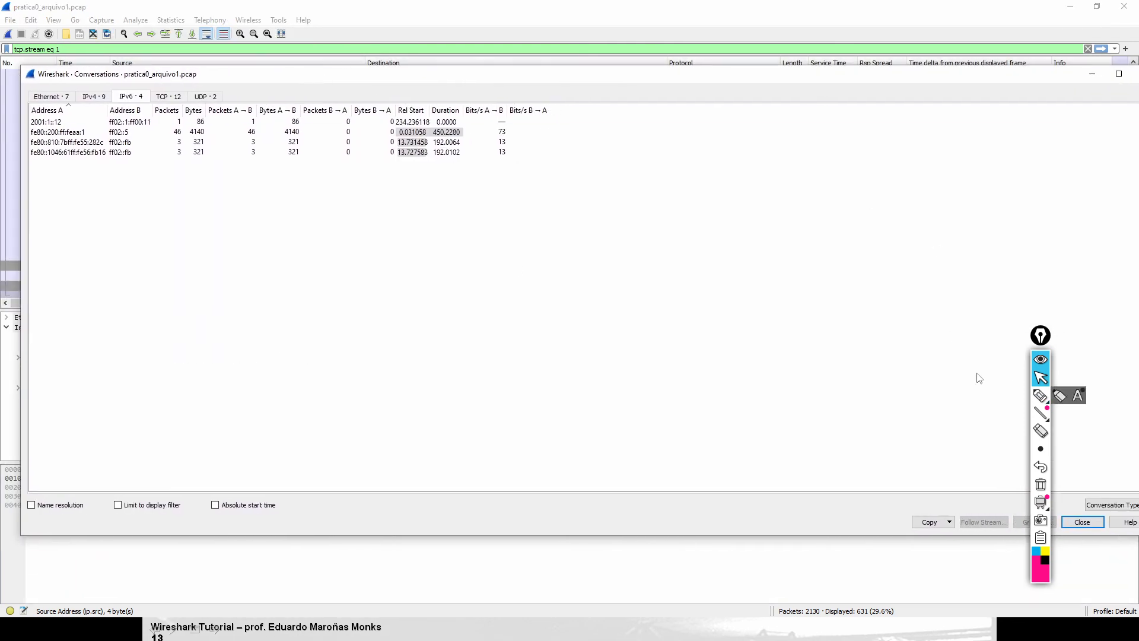
# Look through the TCP, IPv4, IPv6, Ethernet and UDP conversation lists, ending on the TCP list.
pyautogui.click(169, 100)
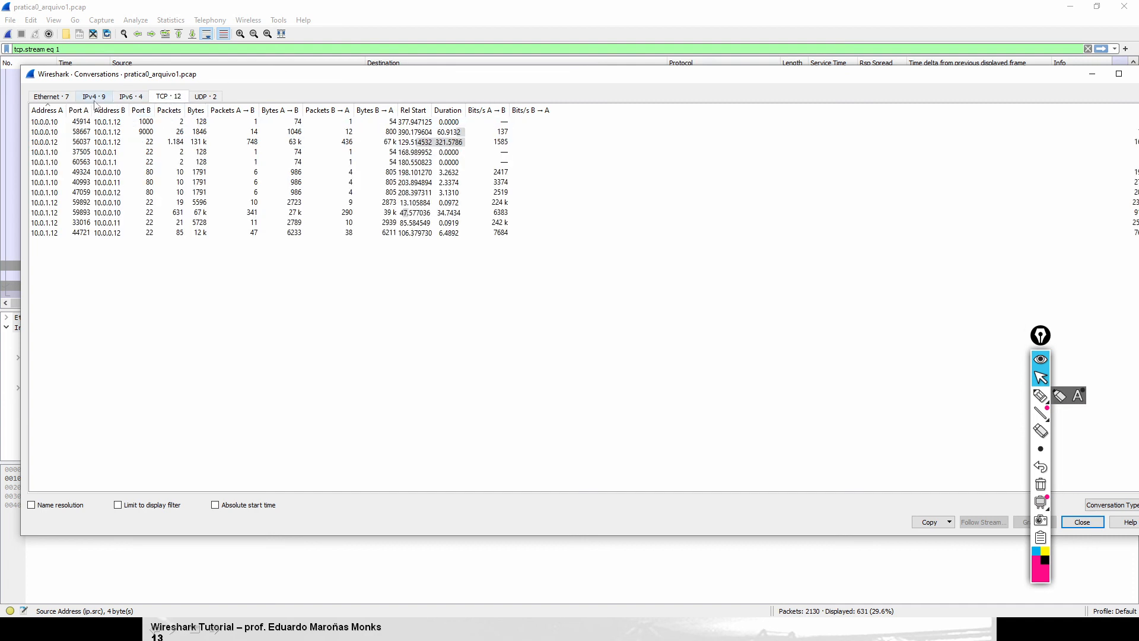
pyautogui.click(95, 99)
pyautogui.click(126, 99)
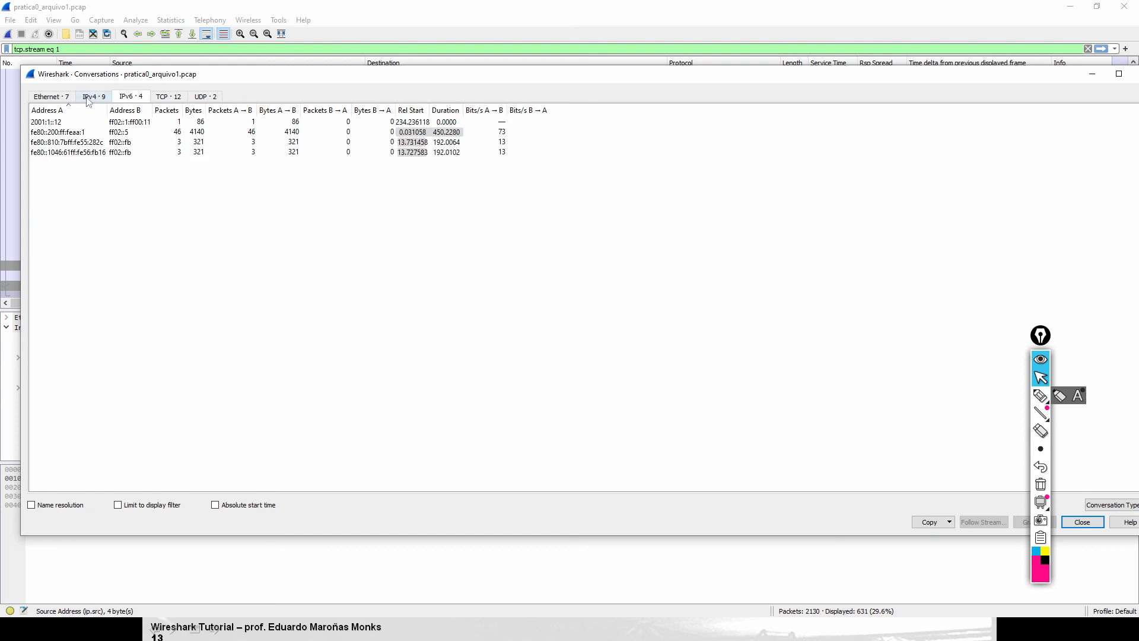
pyautogui.click(54, 99)
pyautogui.click(165, 97)
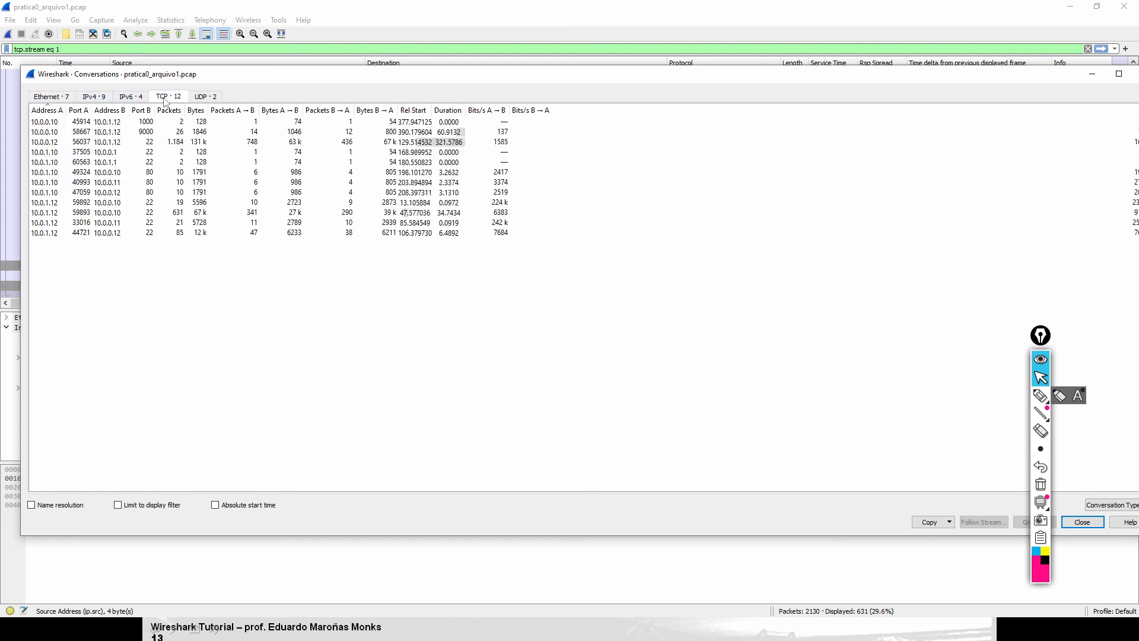
pyautogui.click(208, 98)
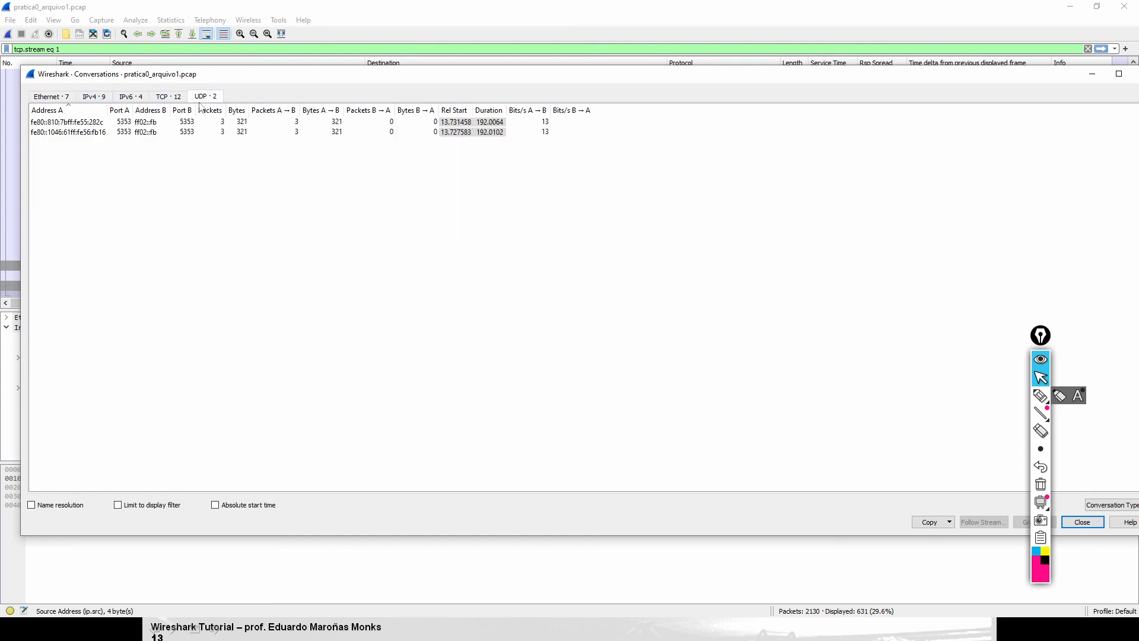
pyautogui.click(171, 97)
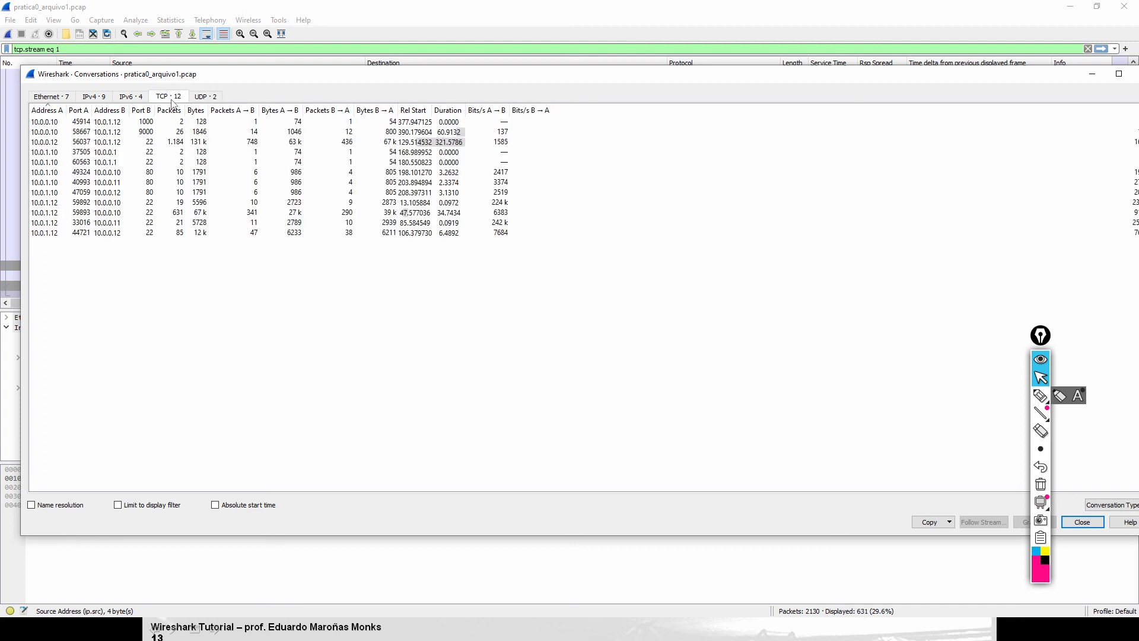
# Underline the addresses, ports, packets and bytes of the last TCP conversation in the list with the pen.
pyautogui.click(1041, 395)
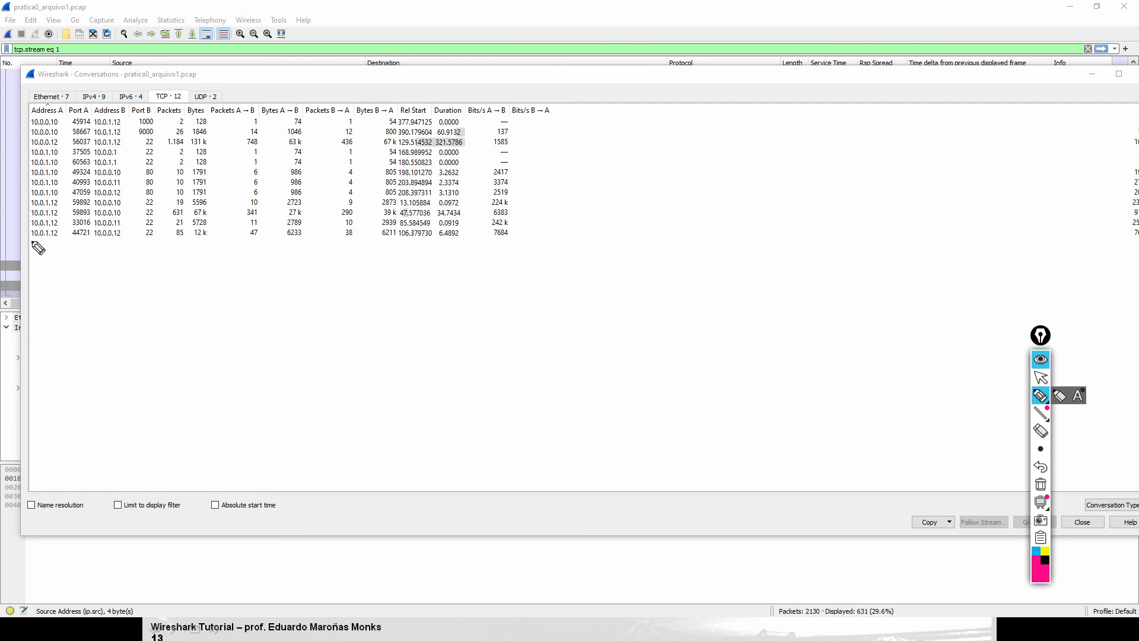
pyautogui.moveTo(32, 241); pyautogui.dragTo(157, 240)
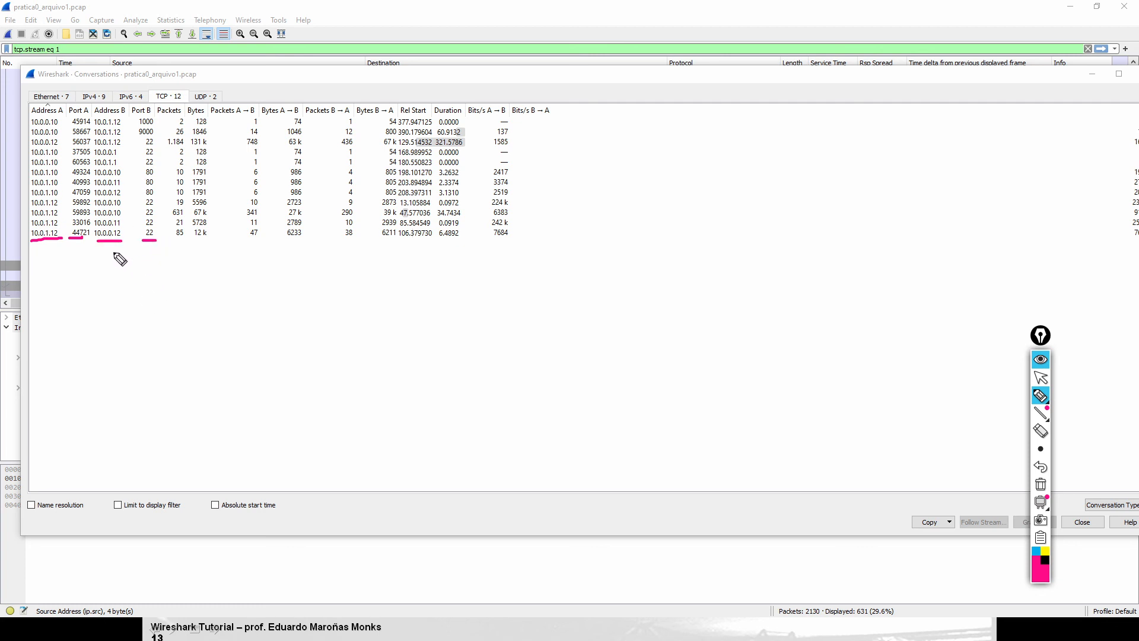
pyautogui.moveTo(170, 241); pyautogui.dragTo(208, 239)
# Underline the directional packet and byte headings, then mark the last conversation's relative start, duration and Bits/s A → B values.
pyautogui.moveTo(219, 118); pyautogui.dragTo(397, 117)
pyautogui.click(313, 116)
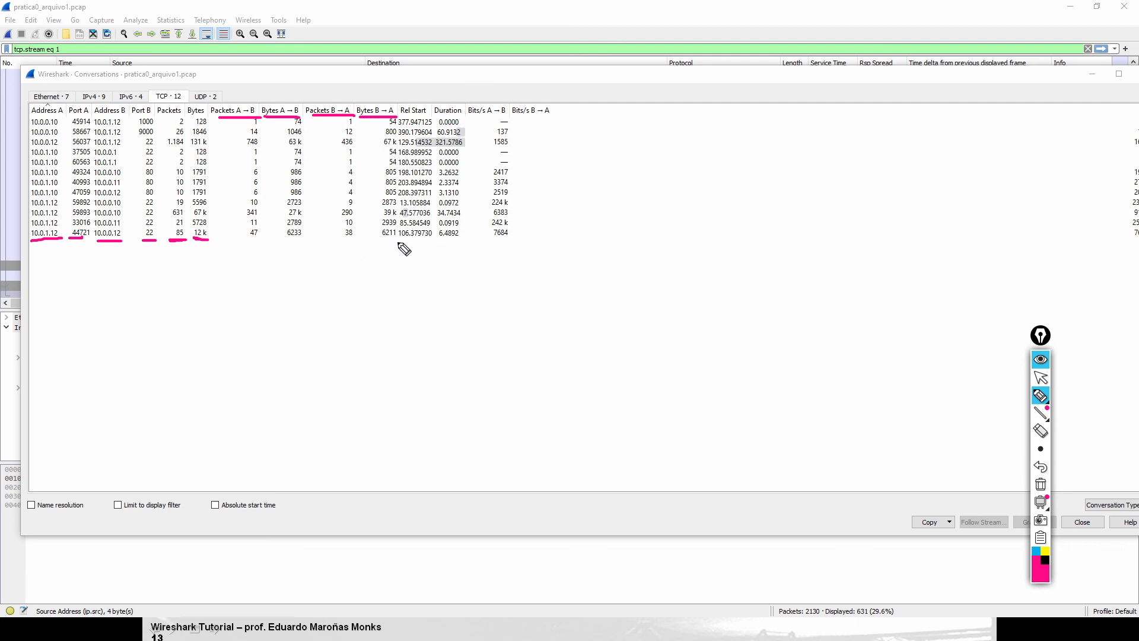
pyautogui.moveTo(396, 242)
pyautogui.mouseDown()
pyautogui.moveTo(506, 240)
pyautogui.moveTo(502, 226)
pyautogui.moveTo(486, 237)
pyautogui.mouseUp()
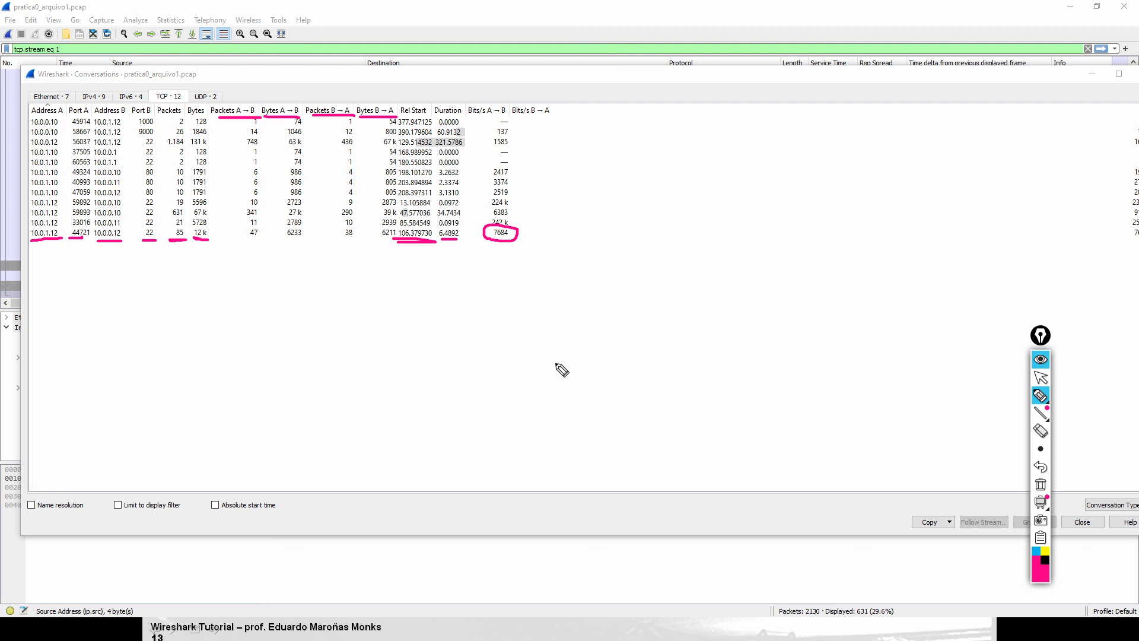
# Circle the three checkbox options below the conversation list and enable Limit to display filter.
pyautogui.moveTo(27, 517)
pyautogui.mouseDown()
pyautogui.moveTo(274, 523)
pyautogui.moveTo(244, 478)
pyautogui.moveTo(44, 491)
pyautogui.moveTo(27, 515)
pyautogui.mouseUp()
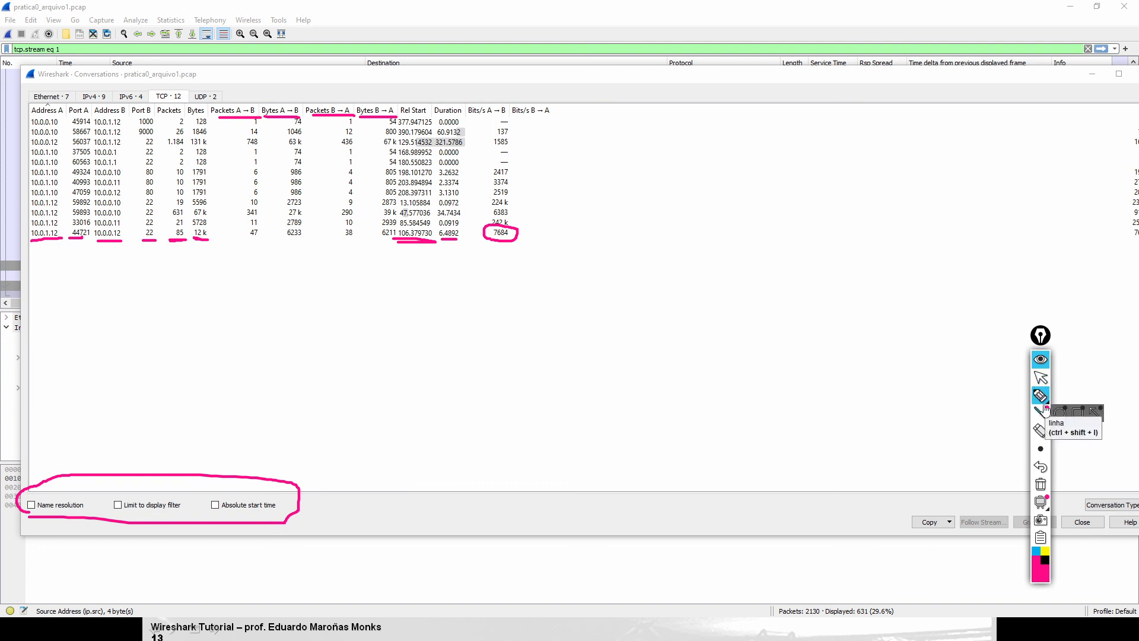
pyautogui.click(1041, 380)
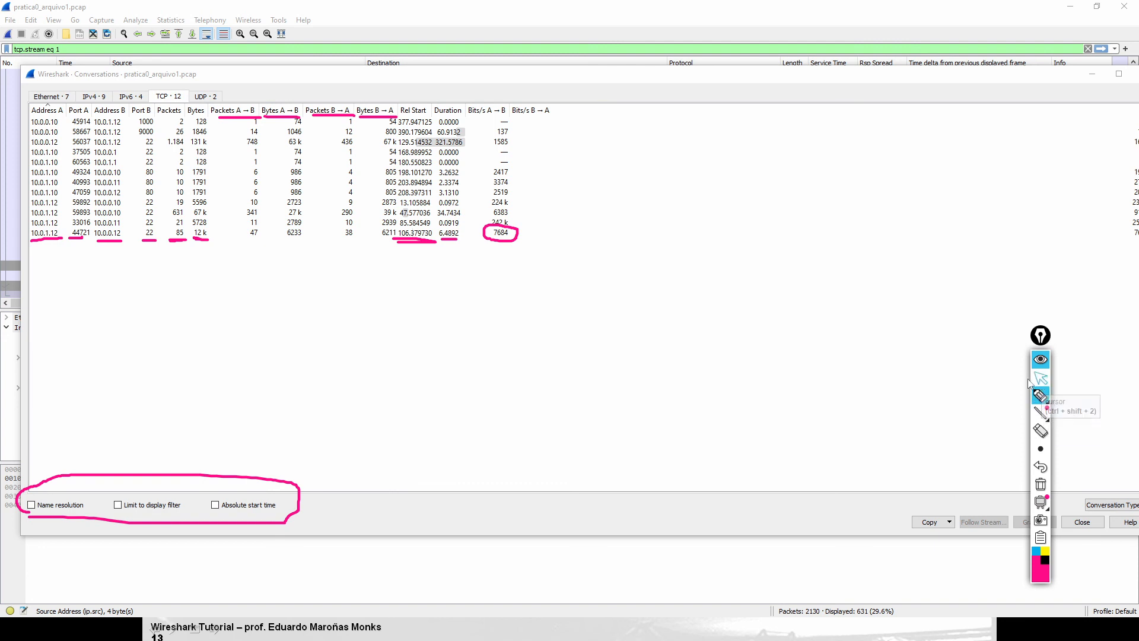
pyautogui.click(117, 505)
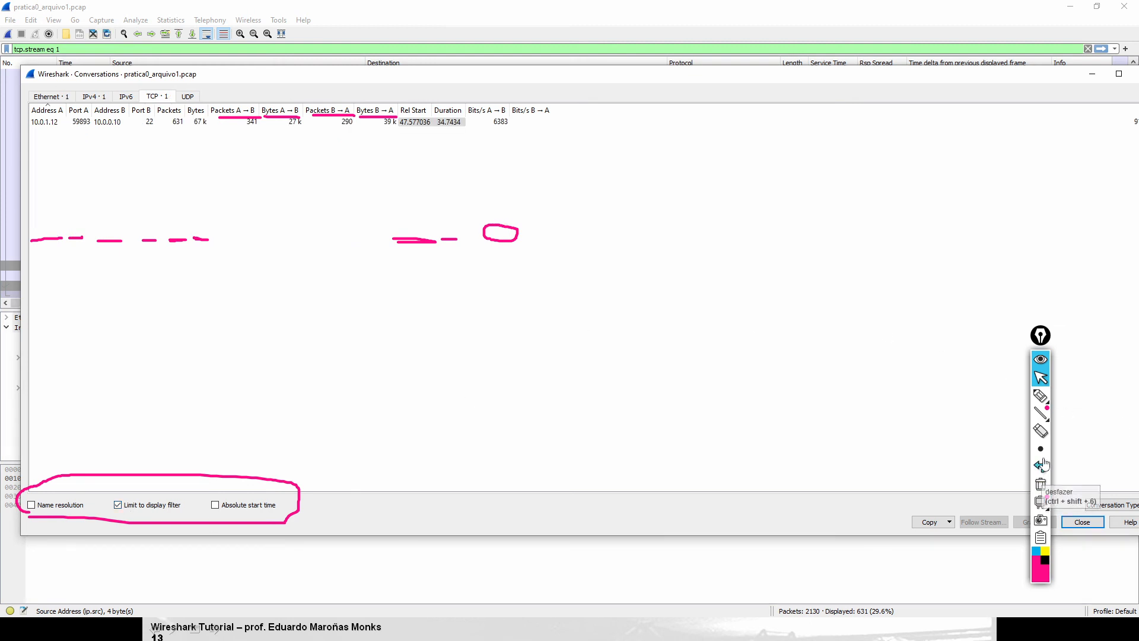
# Replace the old pen marks with underlines beneath Limit to display filter and the listed conversation, plus an arrow at the display filter.
pyautogui.click(1040, 484)
pyautogui.click(1041, 395)
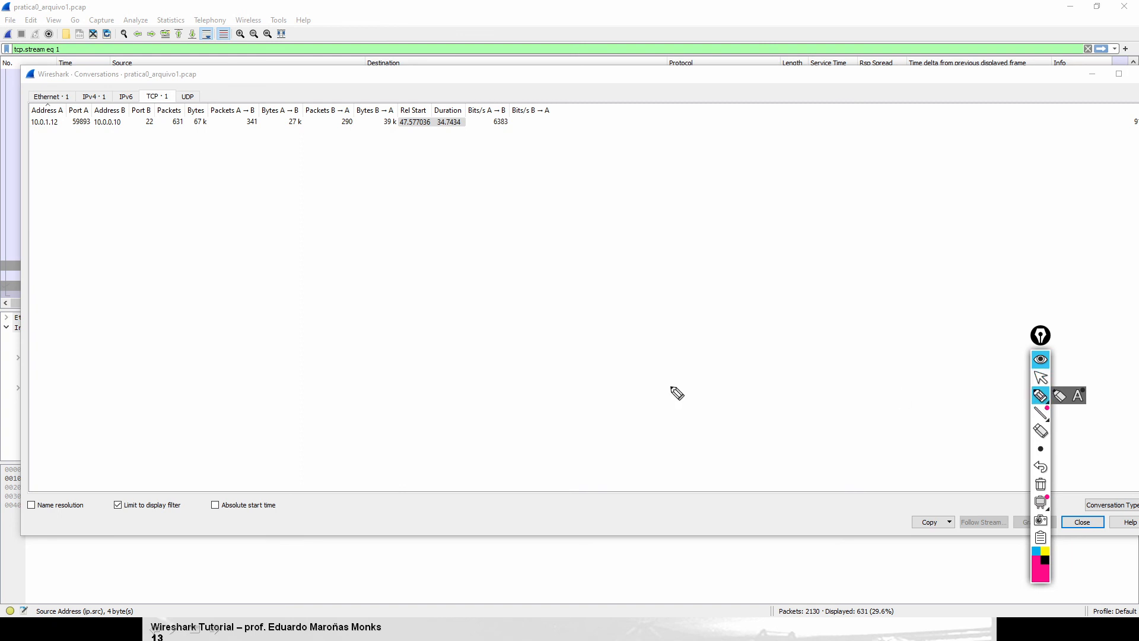
pyautogui.moveTo(114, 515); pyautogui.dragTo(182, 517)
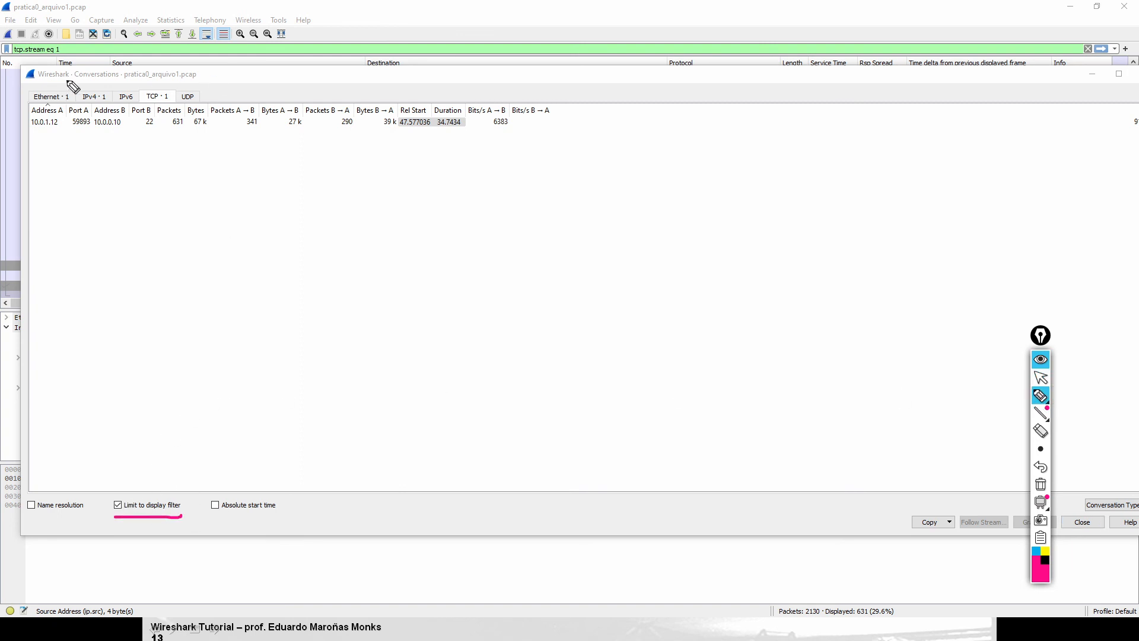
pyautogui.moveTo(83, 41)
pyautogui.mouseDown()
pyautogui.moveTo(68, 49)
pyautogui.moveTo(81, 54)
pyautogui.mouseUp()
pyautogui.moveTo(31, 132); pyautogui.dragTo(519, 137)
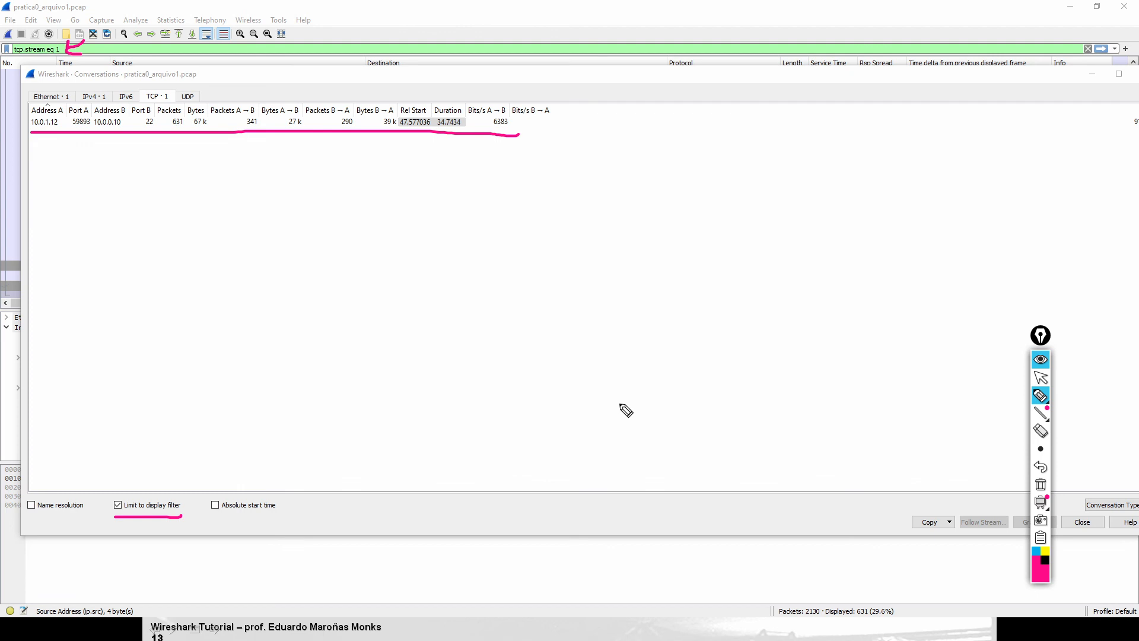
# Clear all pen marks from the screen and disable Limit to display filter for the conversation list.
pyautogui.click(1041, 485)
pyautogui.moveTo(1040, 396)
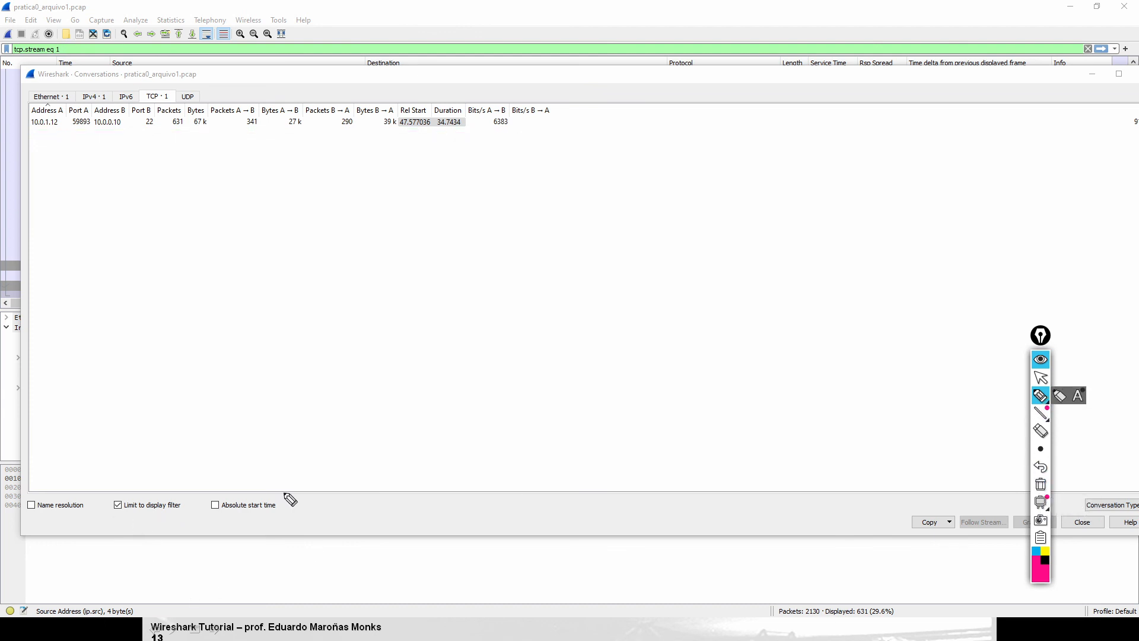
pyautogui.click(1040, 377)
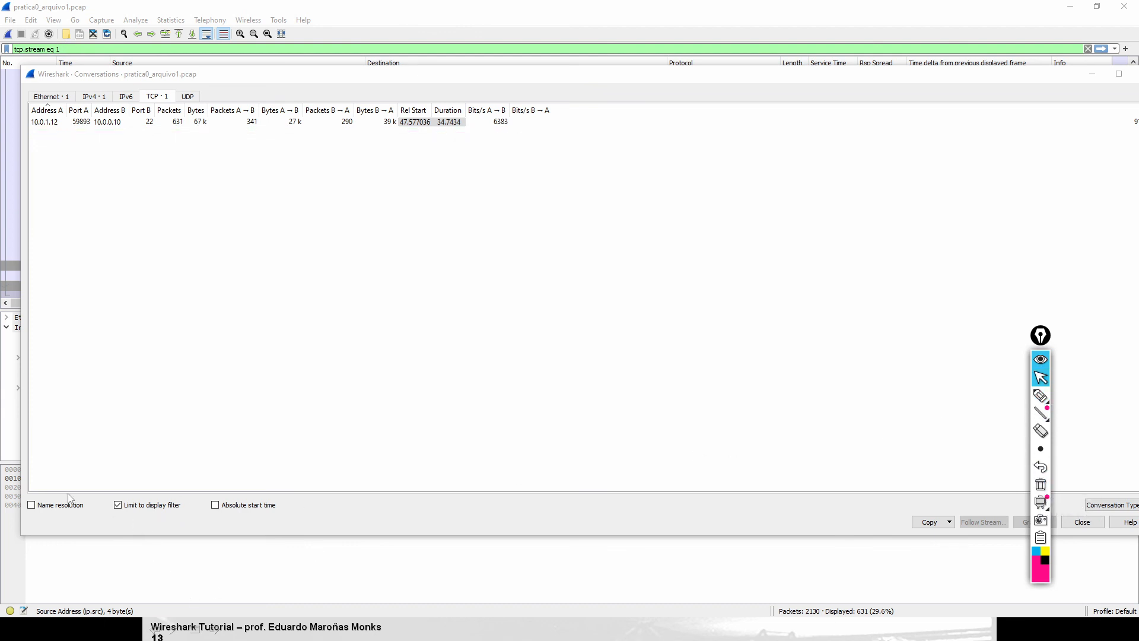
pyautogui.click(118, 506)
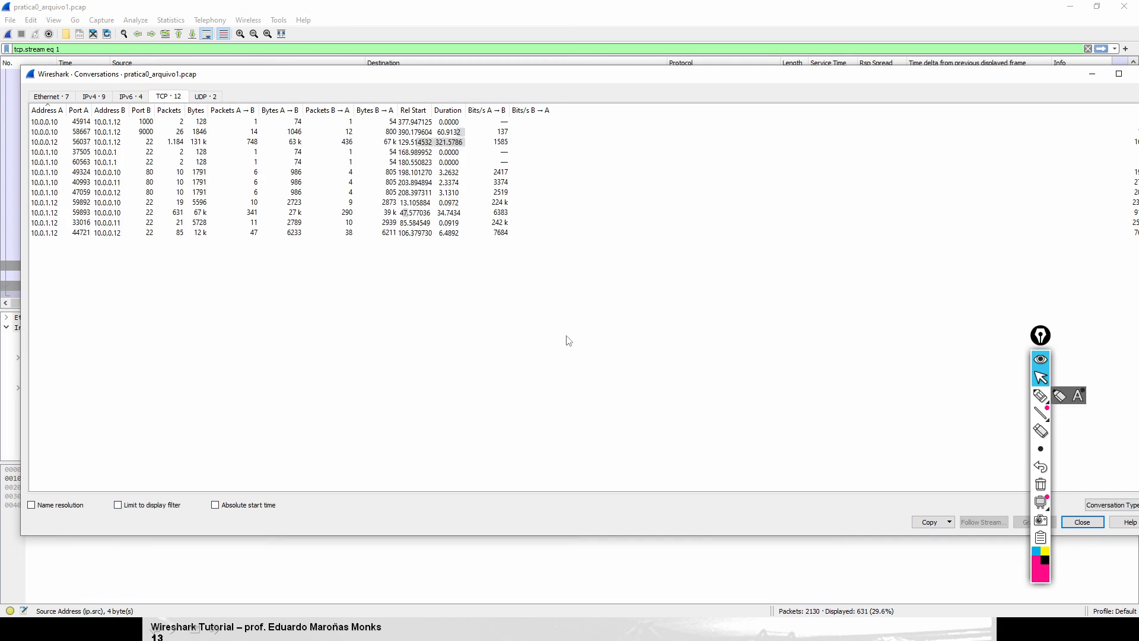
# Sort the TCP conversations by Bits/s A → B in ascending order and underline the 242 k rate with the pen.
pyautogui.click(1040, 397)
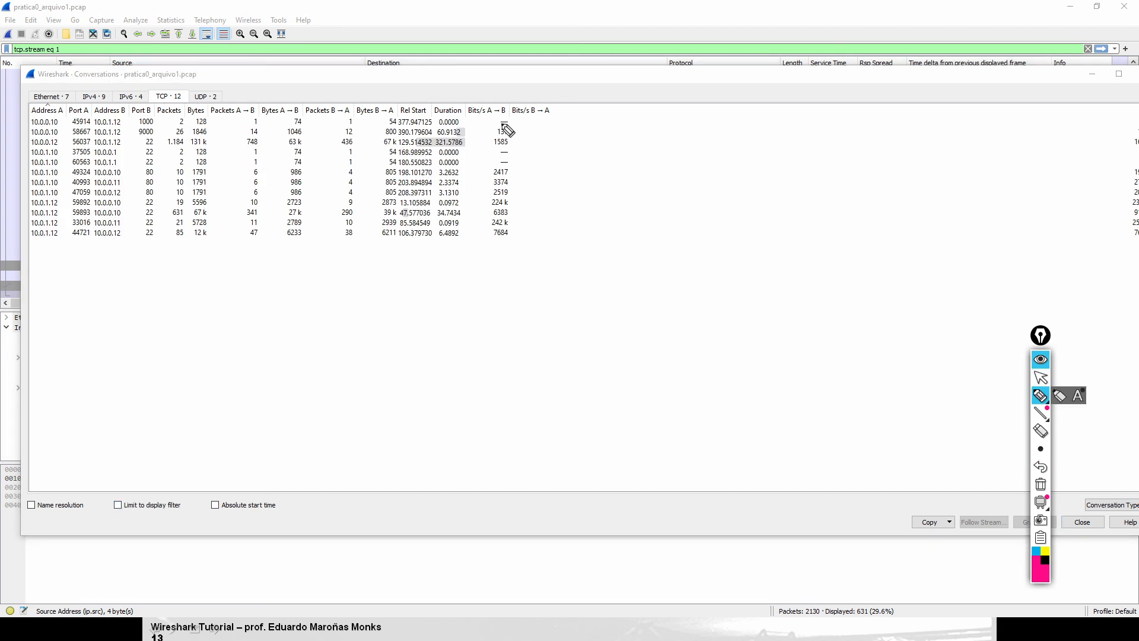
pyautogui.click(1043, 378)
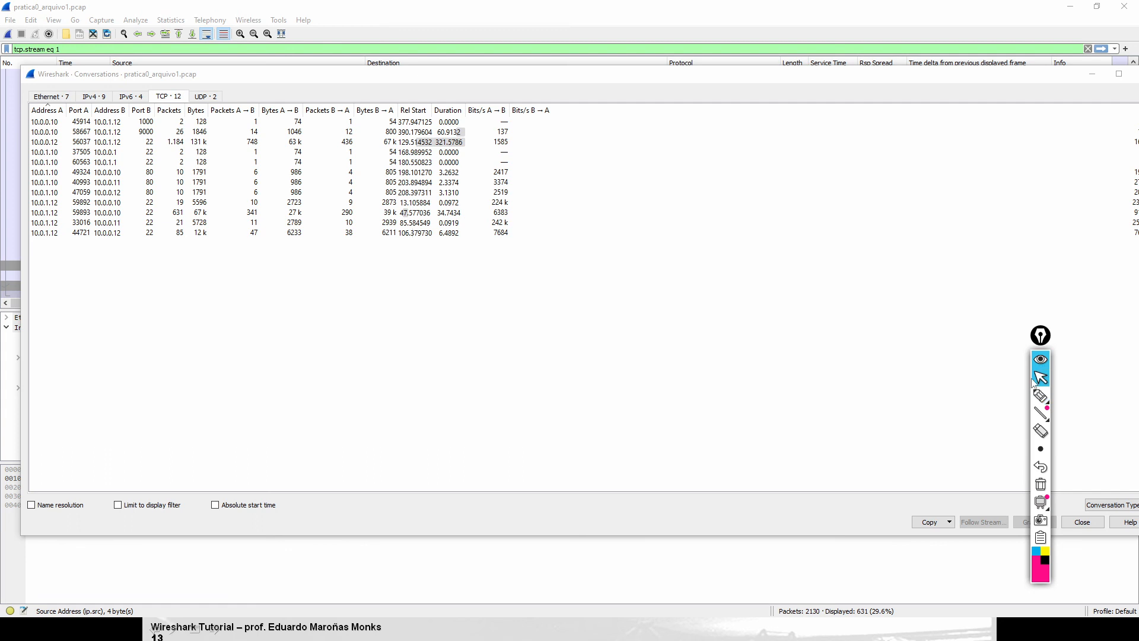
pyautogui.click(491, 113)
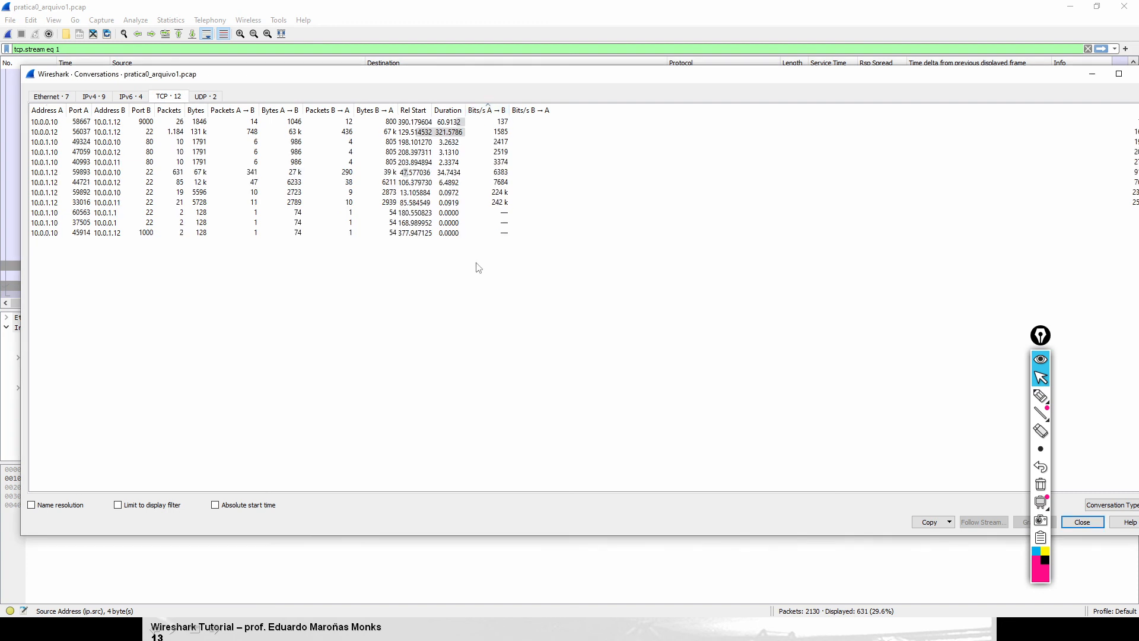
pyautogui.click(483, 110)
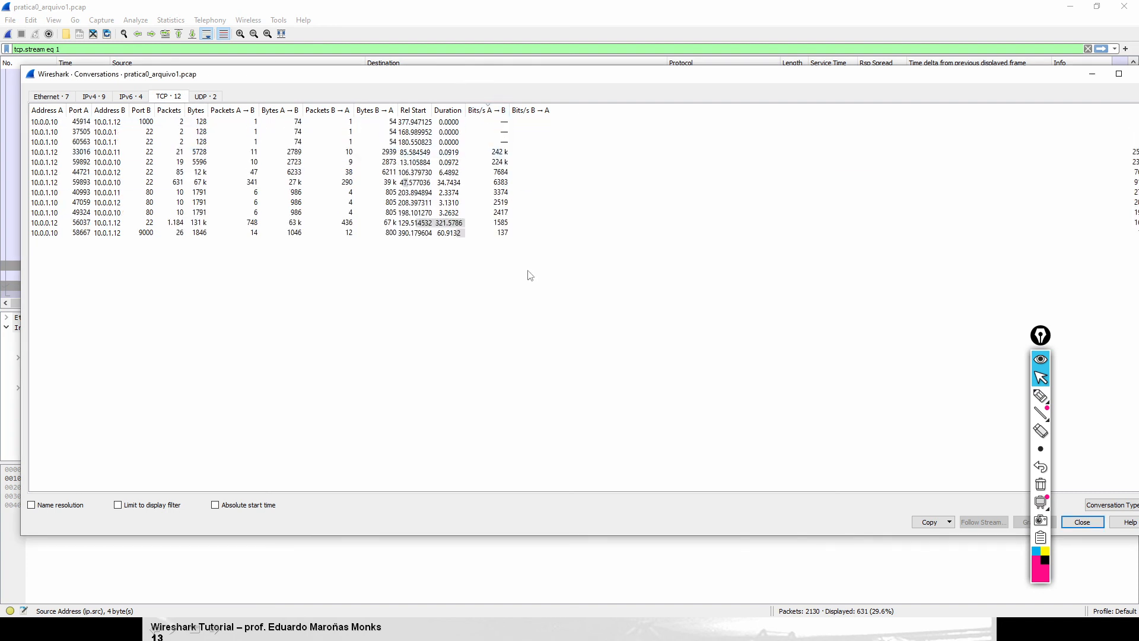
pyautogui.click(488, 112)
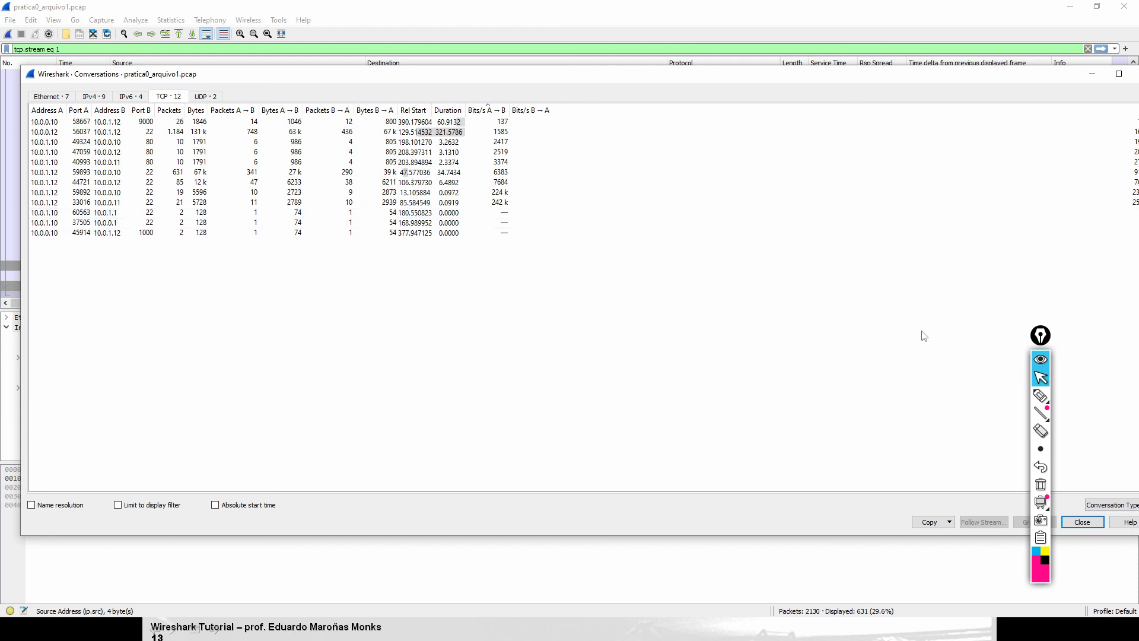
pyautogui.click(1040, 395)
pyautogui.moveTo(490, 207); pyautogui.dragTo(512, 201)
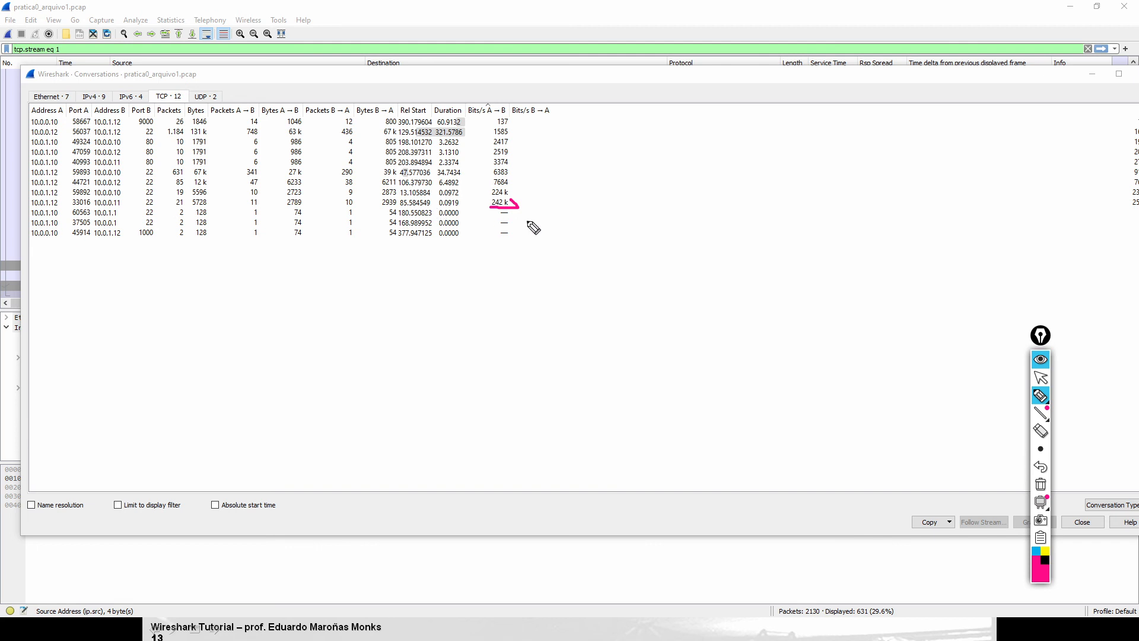
# Sort the TCP conversations by Duration in descending order and underline the start of the first conversation's Address A.
pyautogui.click(1040, 377)
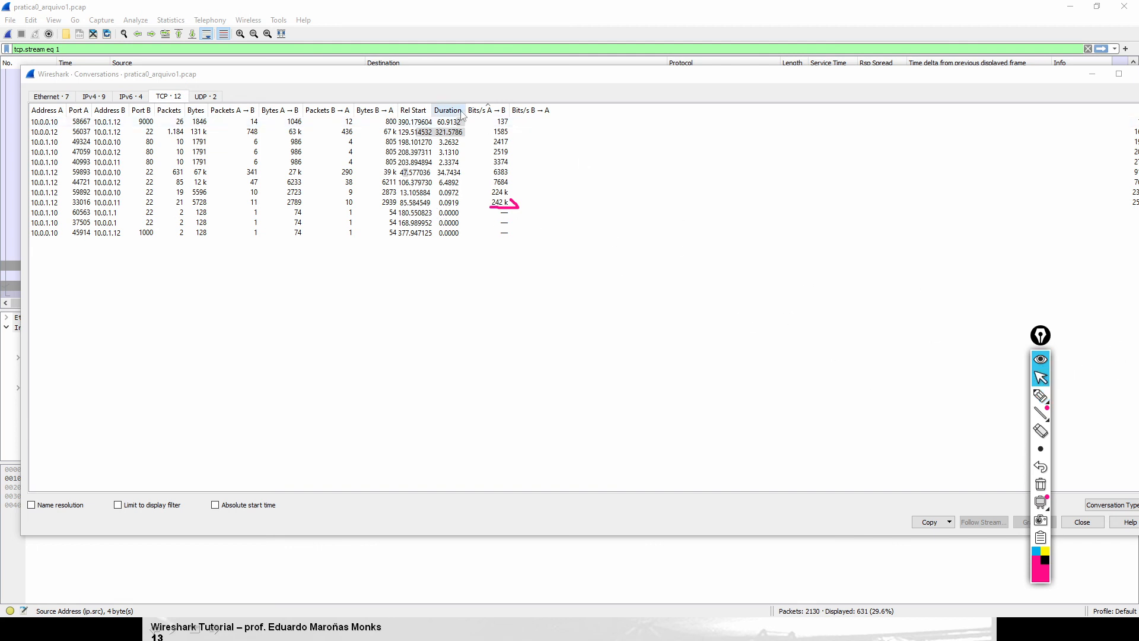
pyautogui.click(456, 111)
pyautogui.click(448, 109)
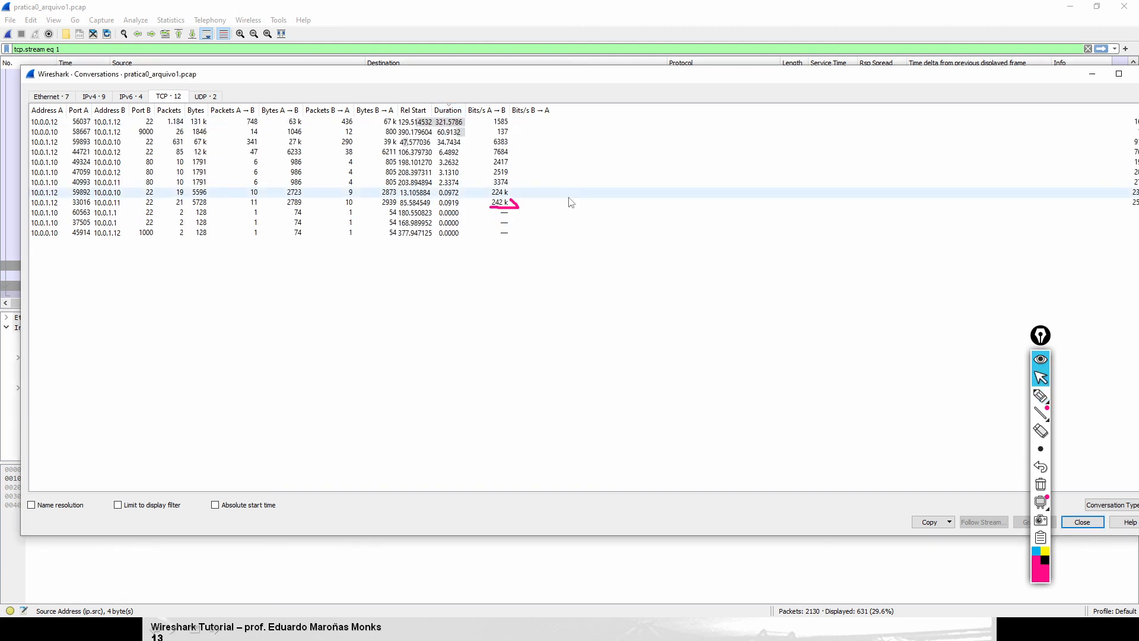
pyautogui.click(1041, 395)
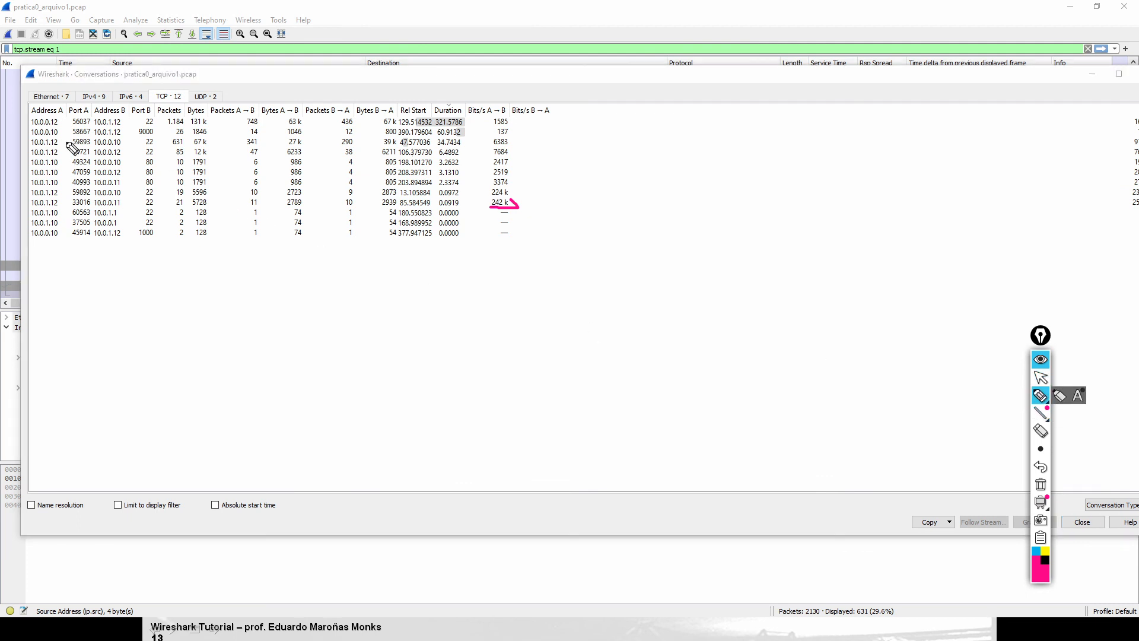
pyautogui.moveTo(30, 126); pyautogui.dragTo(37, 126)
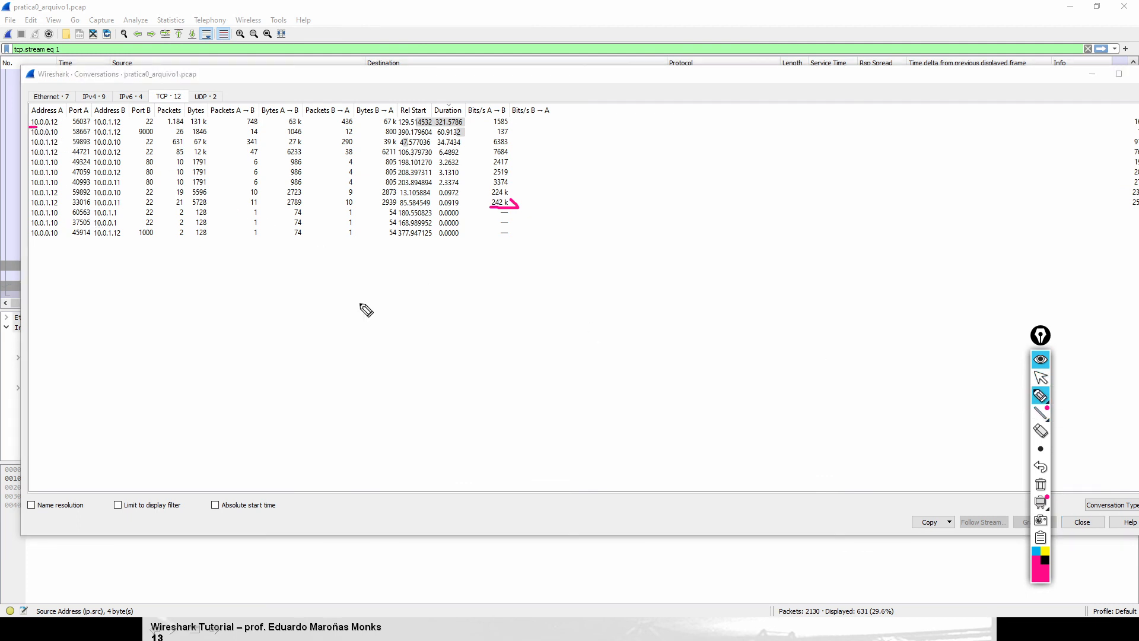
# Sort the TCP conversations by Bytes in descending order.
pyautogui.click(1042, 383)
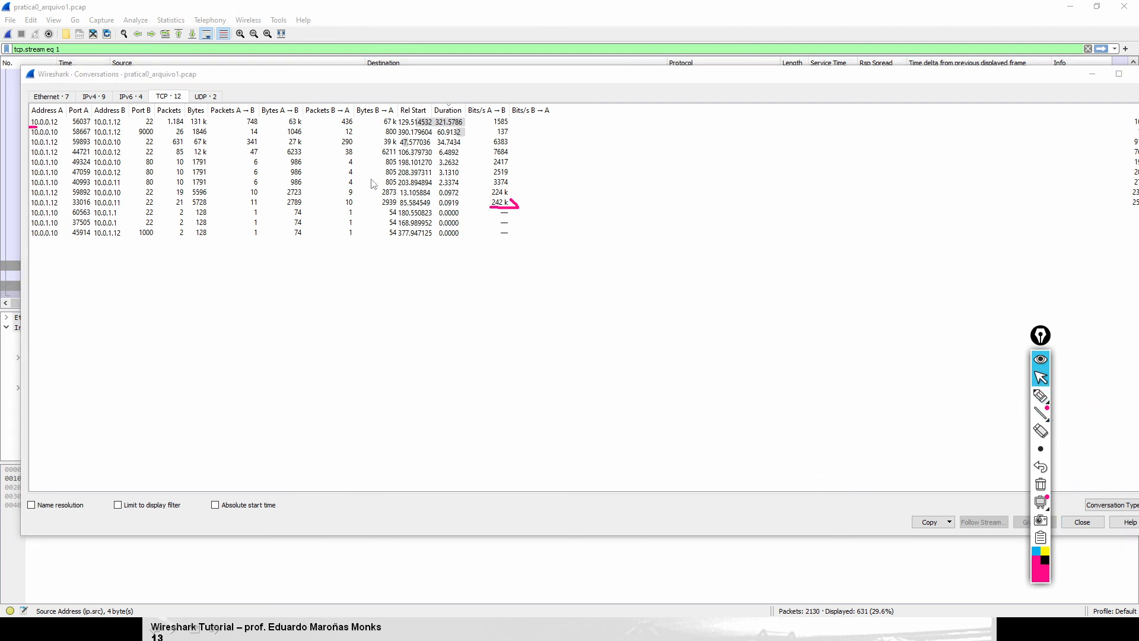
pyautogui.click(197, 111)
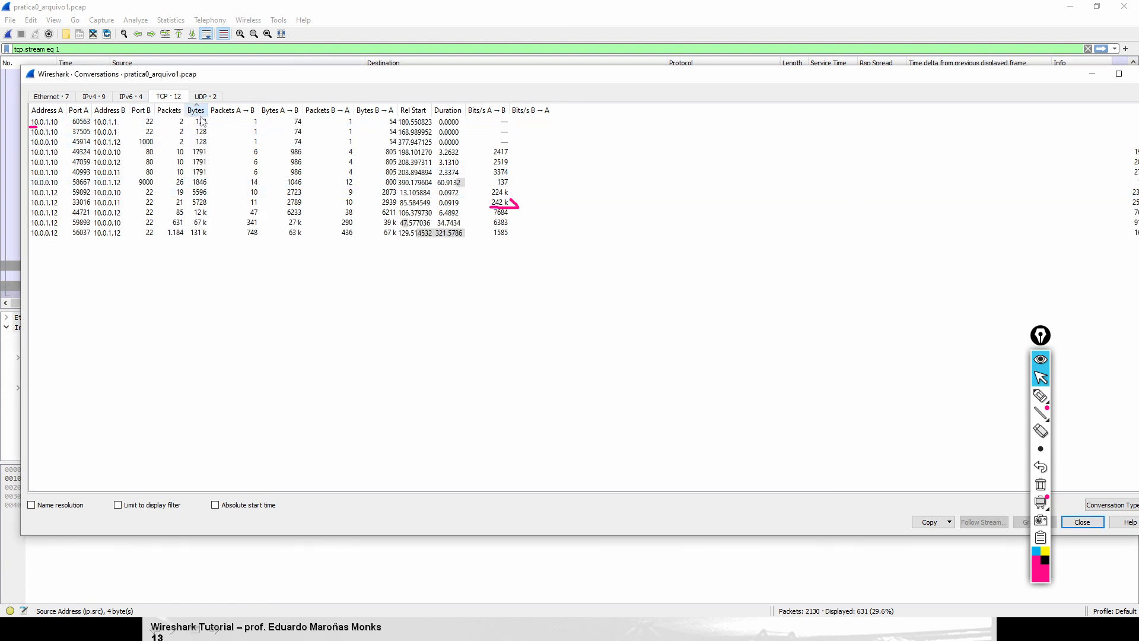
pyautogui.click(197, 111)
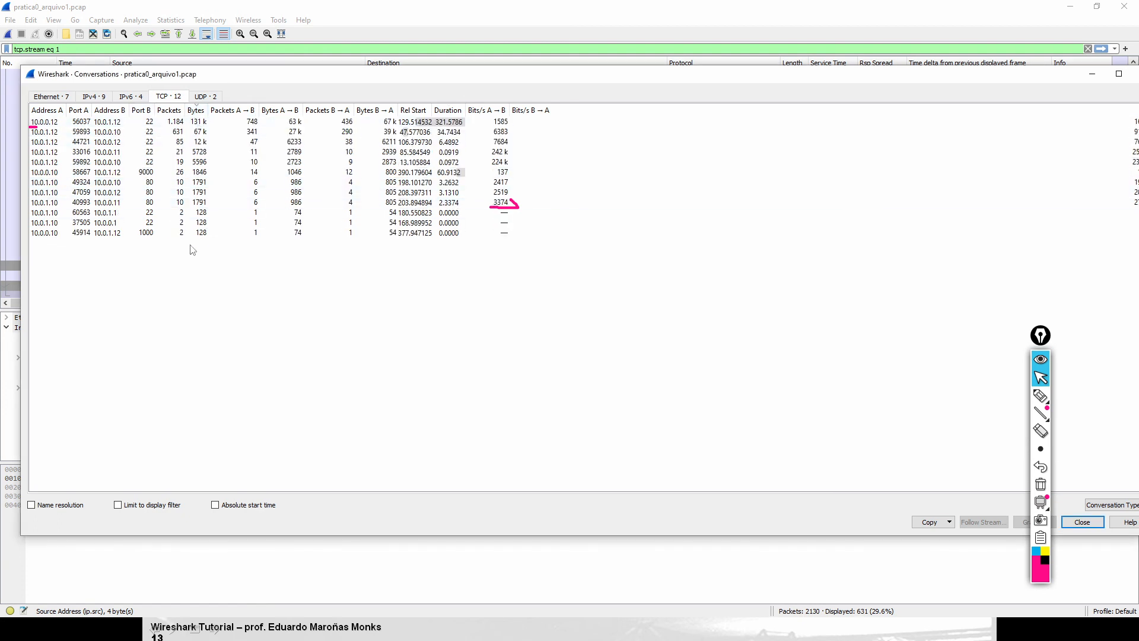
# Sort the TCP conversations by Packets in descending order and underline the first conversation from Address A through Bytes.
pyautogui.click(169, 110)
pyautogui.click(169, 110)
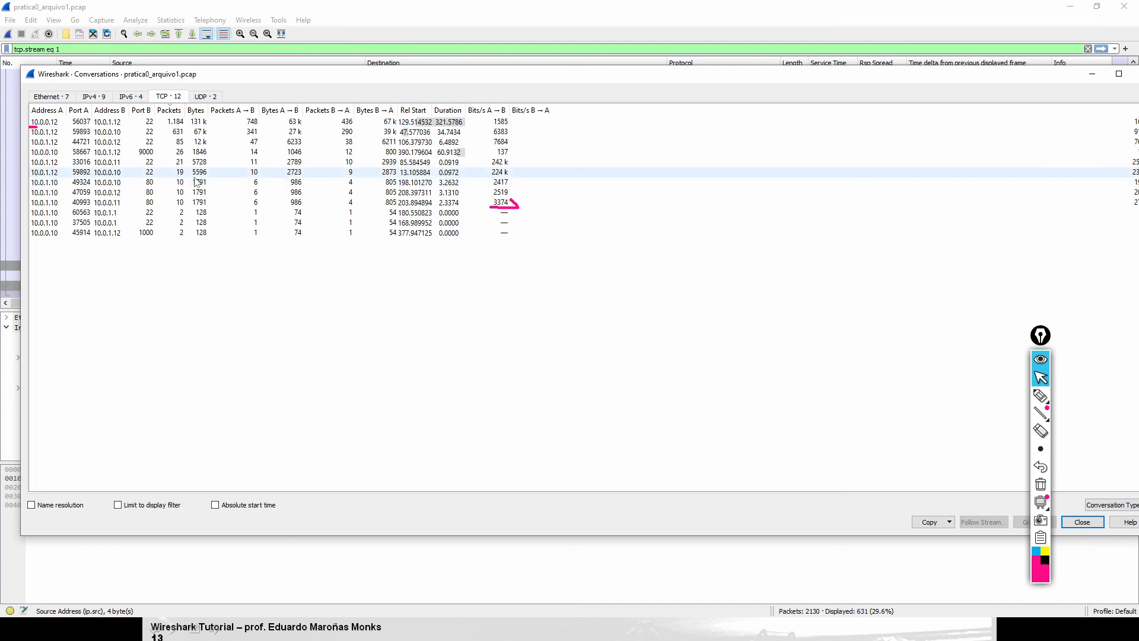
pyautogui.click(1040, 395)
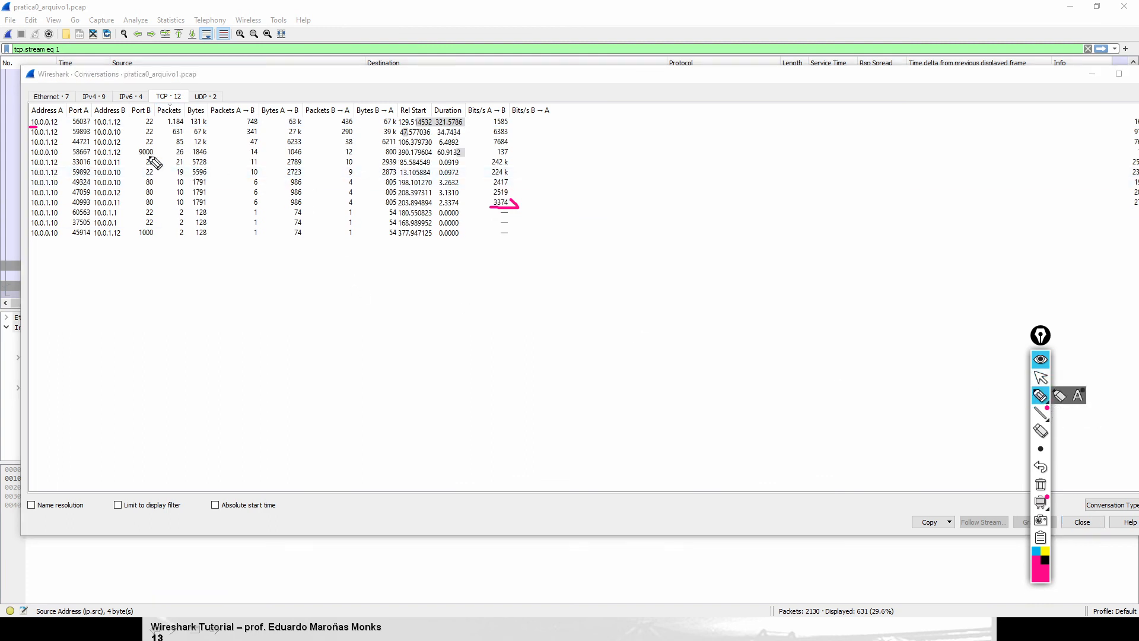
pyautogui.moveTo(33, 127); pyautogui.dragTo(218, 126)
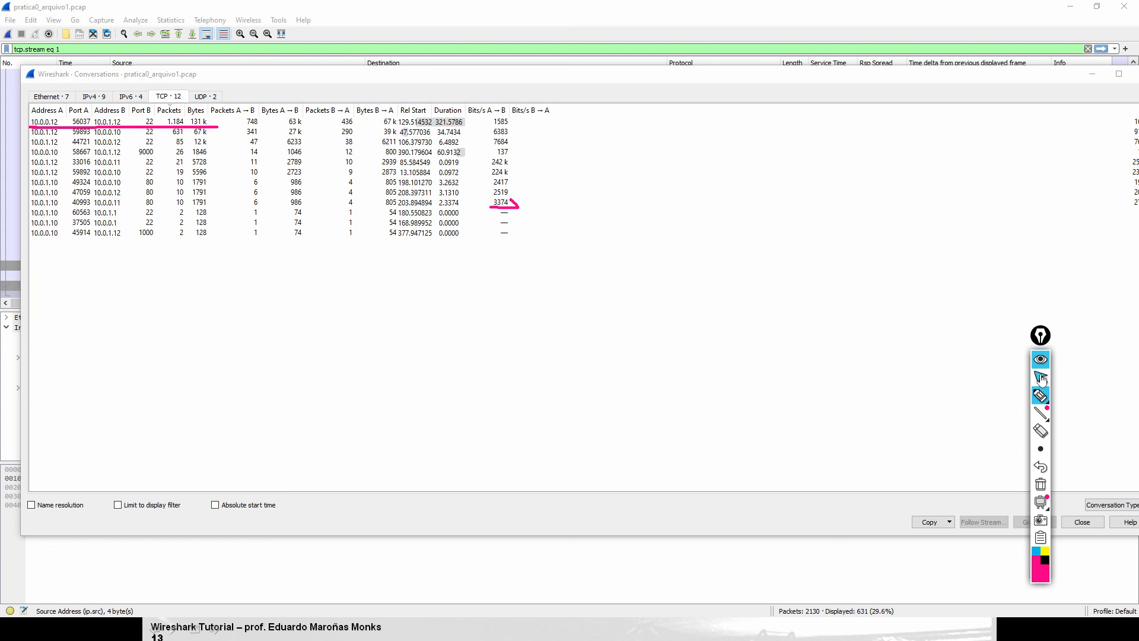
# Switch to the slideshow at the Referências Bibliográficas slide and clear the remaining pen marks.
pyautogui.click(1038, 378)
pyautogui.click(624, 615)
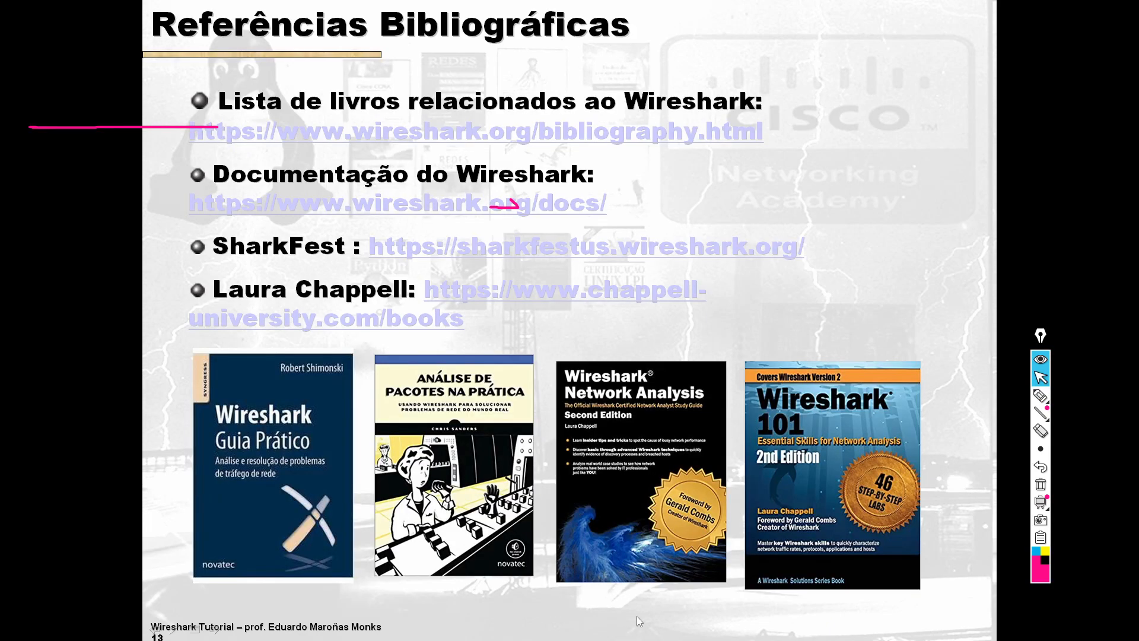
pyautogui.click(1040, 485)
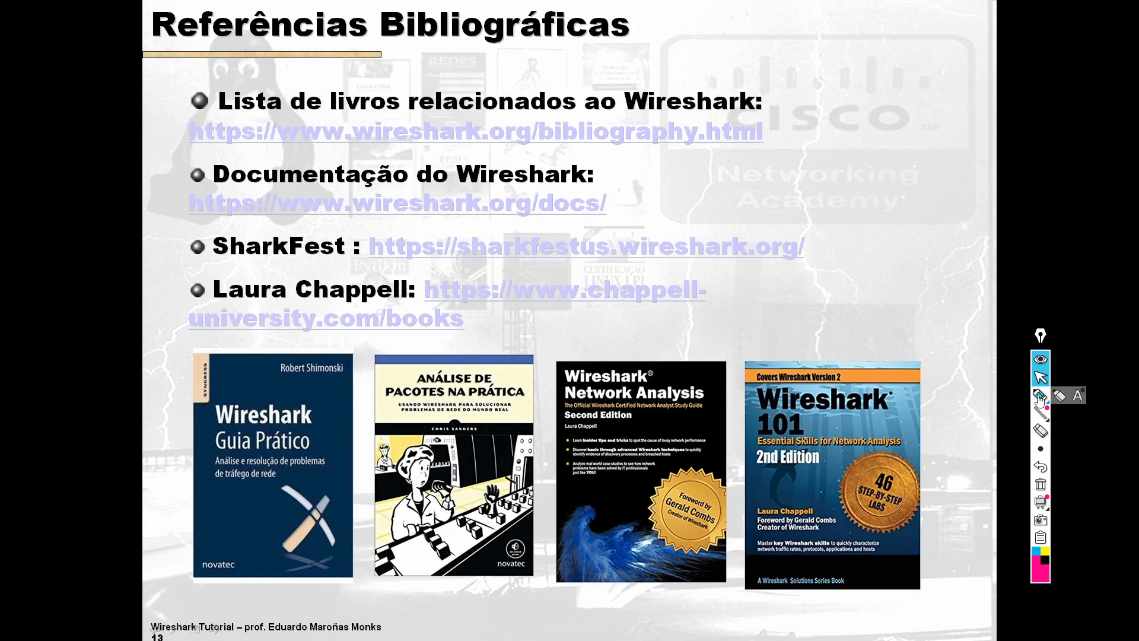
# Advance the slideshow from the bibliography to the AULA 1 title slide.
pyautogui.click(870, 308)
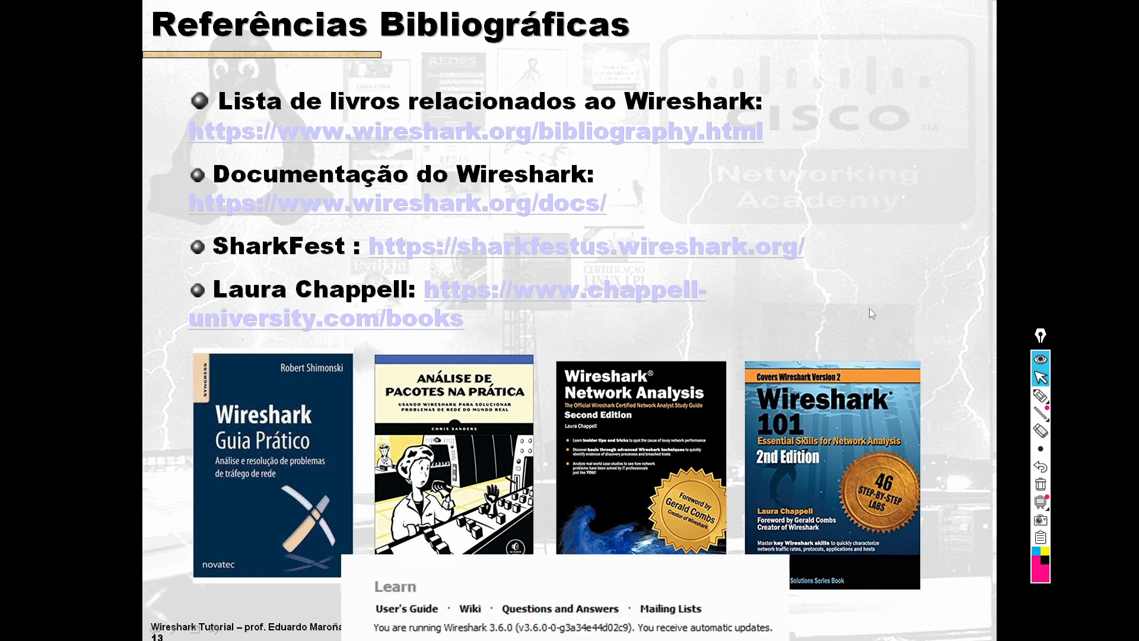
pyautogui.click(870, 308)
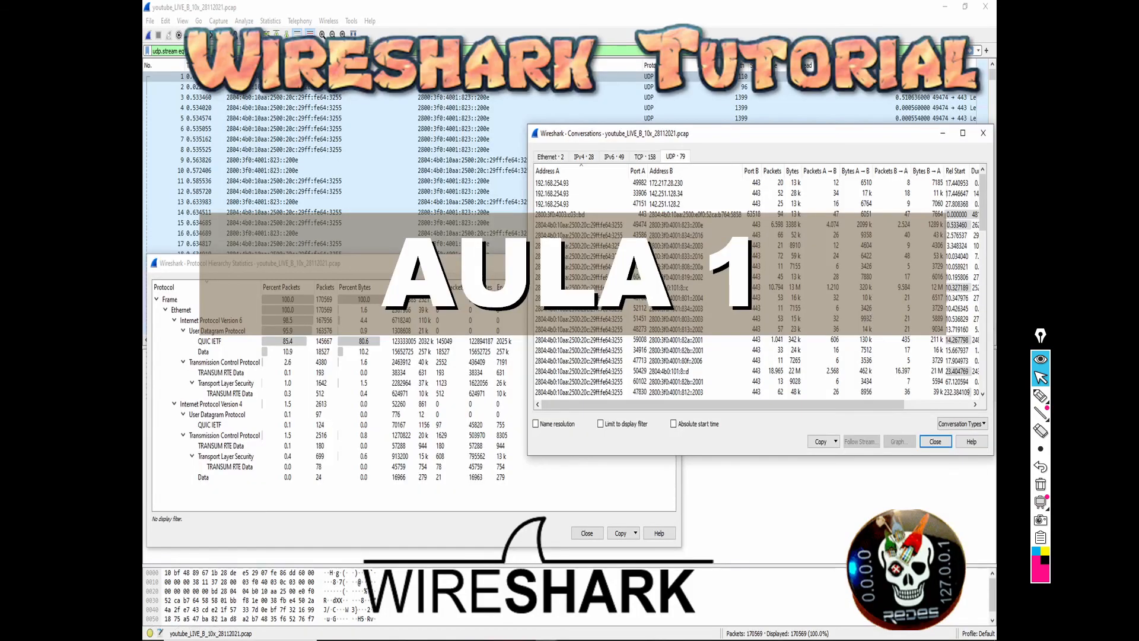
pyautogui.moveTo(1044, 402)
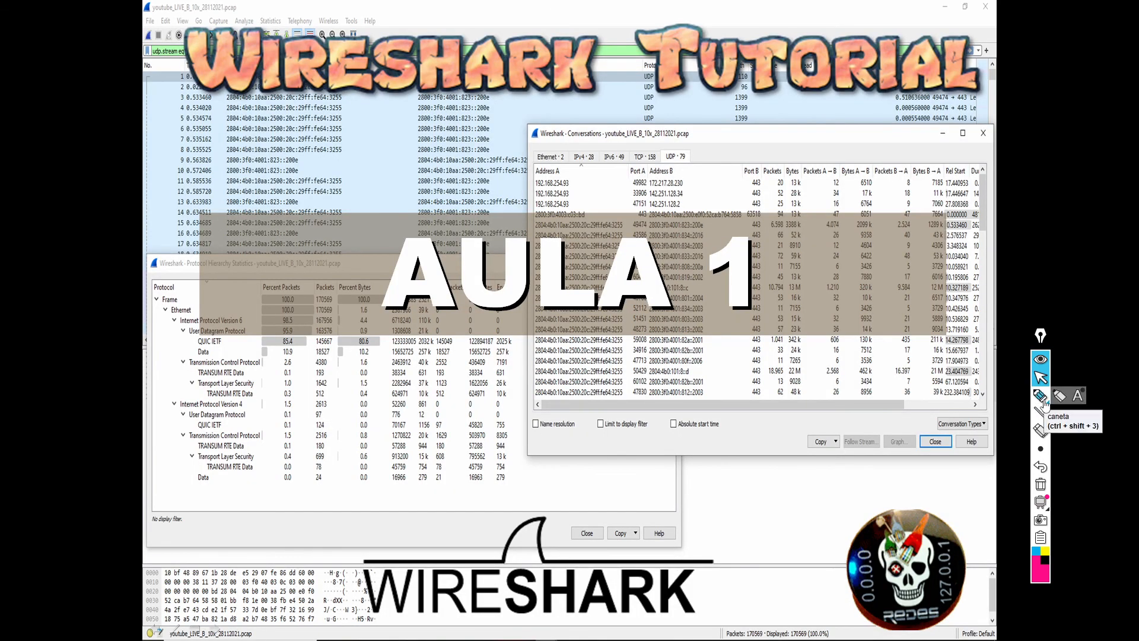